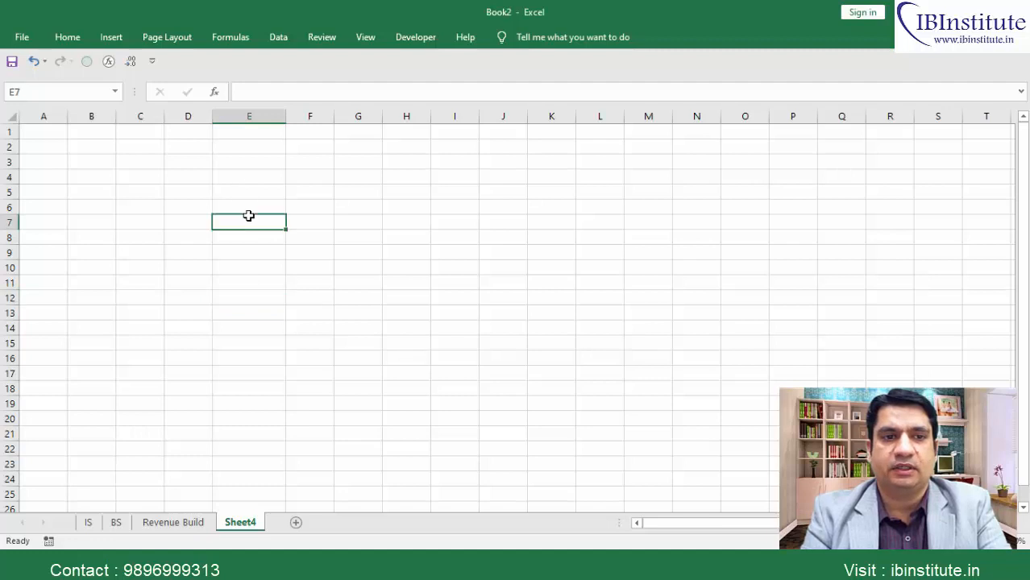
# Enter the label "Historical data" in cell E7.
pyautogui.write('Hist')
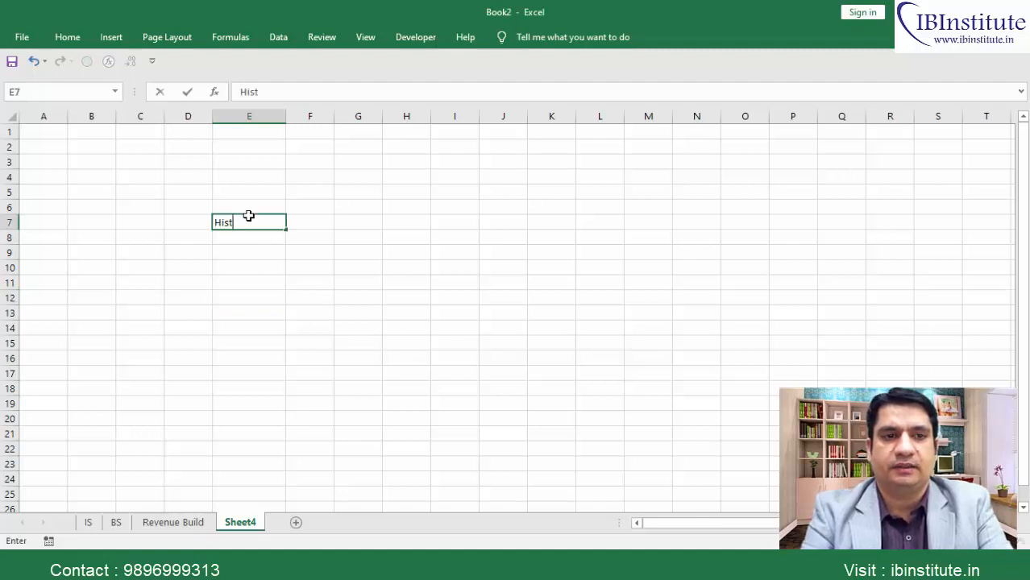
pyautogui.write('orical data')
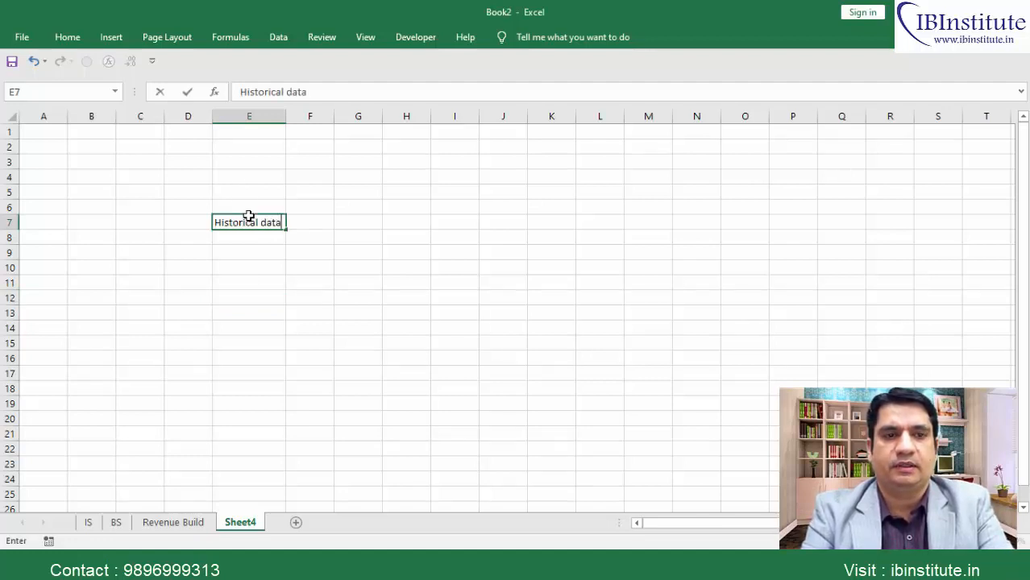
pyautogui.press('Return')
pyautogui.press('Return')
pyautogui.press('Return')
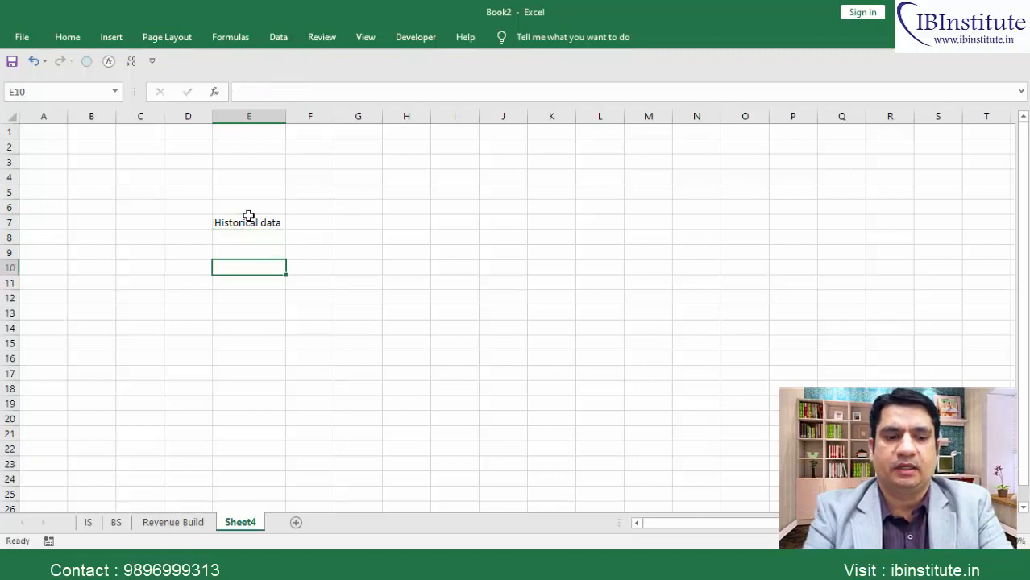
# Enter the label "Historical Analysis" in cell E10 and autofit the column width to it.
pyautogui.write('Histo')
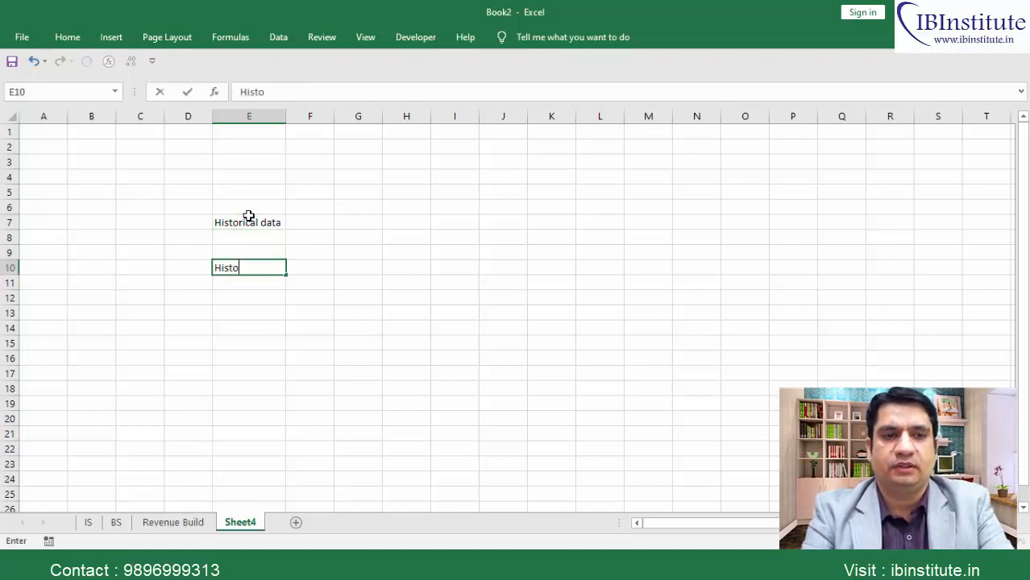
pyautogui.write('rical Ana')
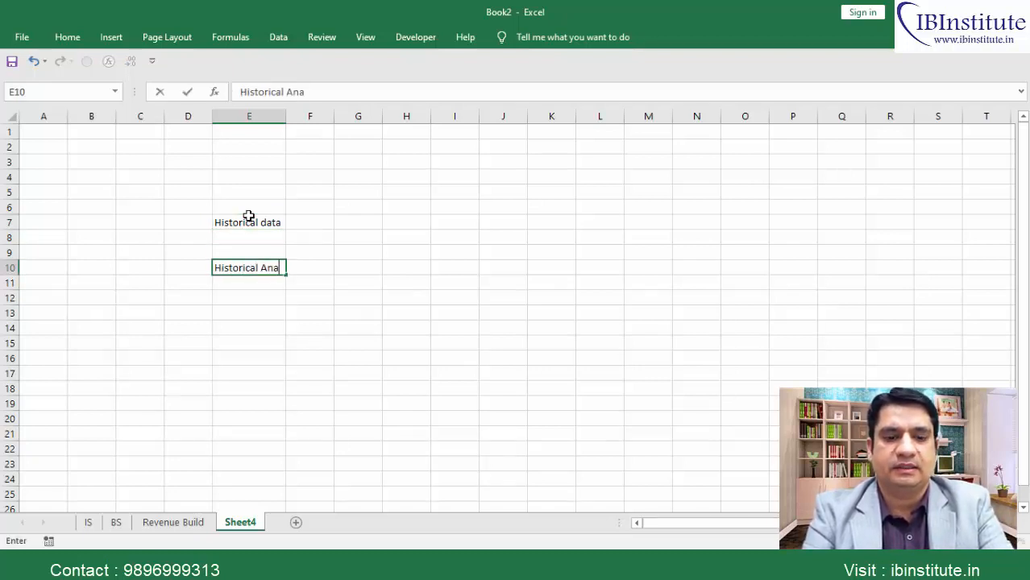
pyautogui.write('lysis')
pyautogui.hotkey('ctrl', 'Return')
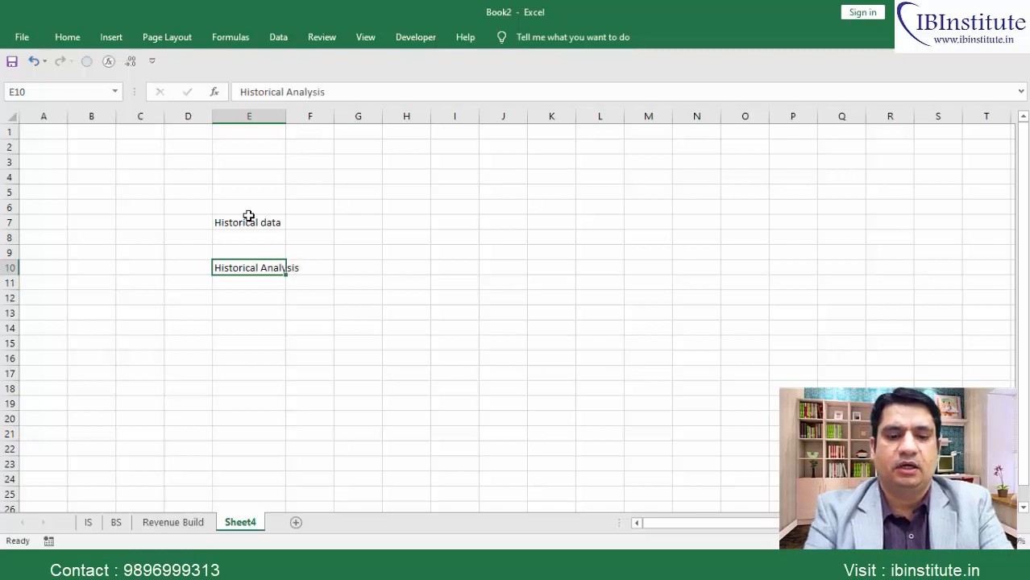
pyautogui.hotkey('alt', 'h')
pyautogui.press('o')
pyautogui.press('i')
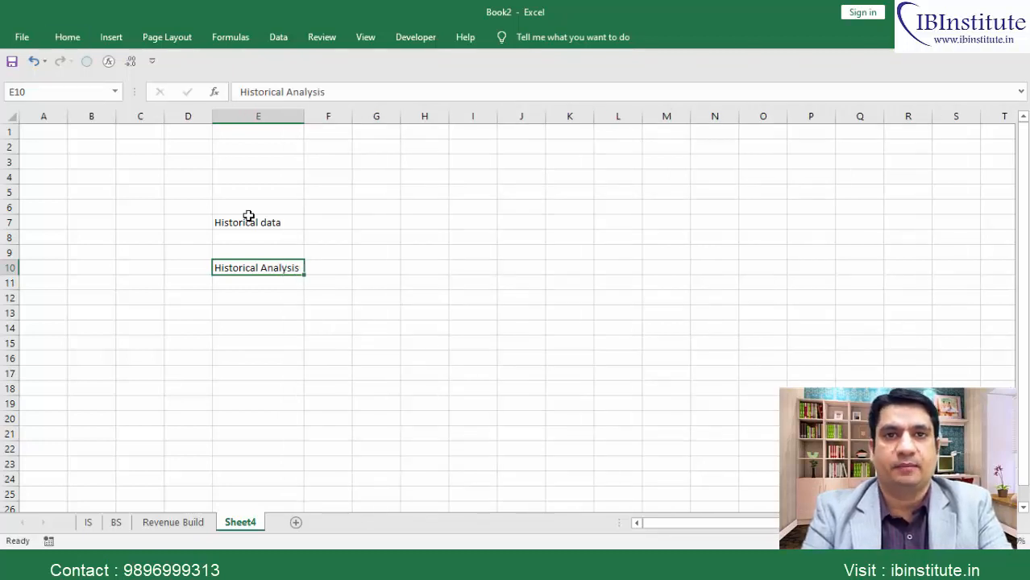
# Enter the label "Assumptions" in cell F10, beside Historical Analysis, and autofit the column width.
pyautogui.press('Right')
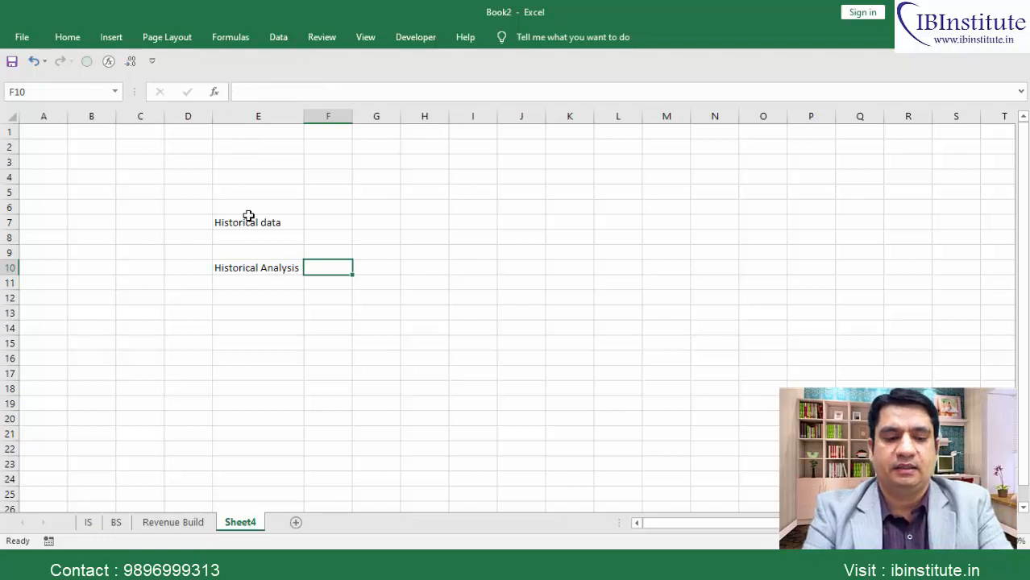
pyautogui.write('Assom')
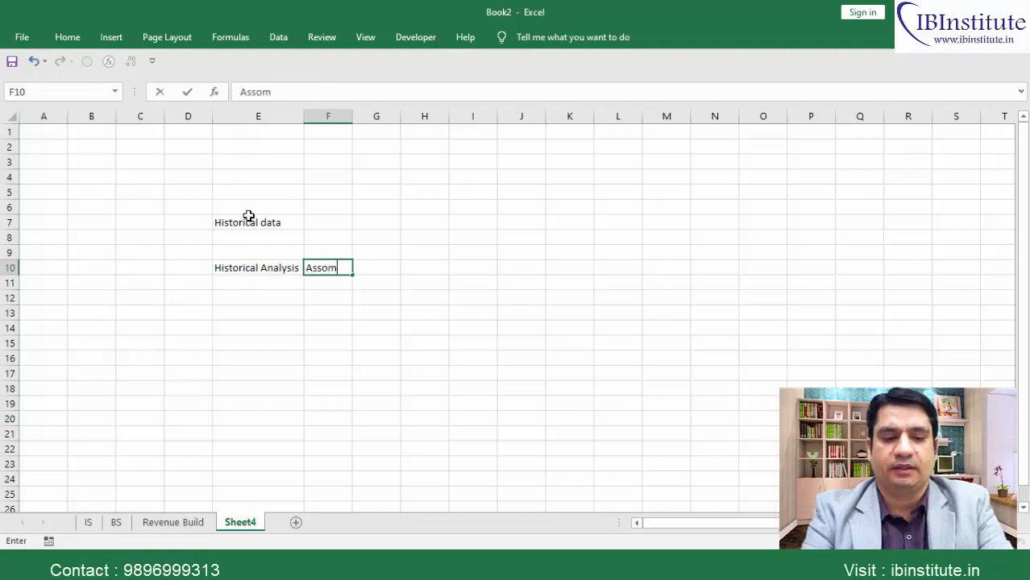
pyautogui.press('BackSpace')
pyautogui.press('BackSpace')
pyautogui.write('umptions')
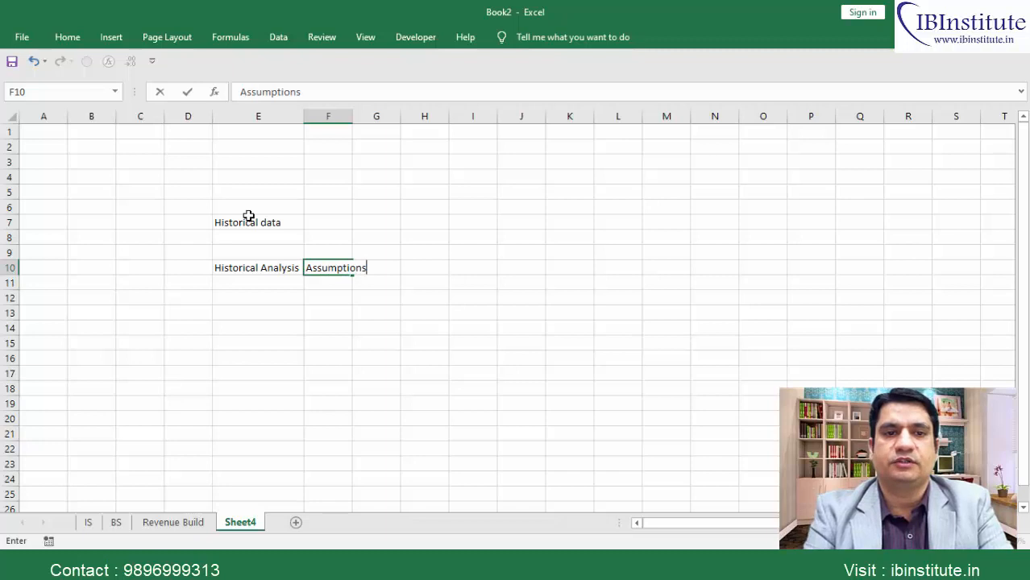
pyautogui.hotkey('ctrl', 'Return')
pyautogui.hotkey('alt', 'h')
pyautogui.press('o')
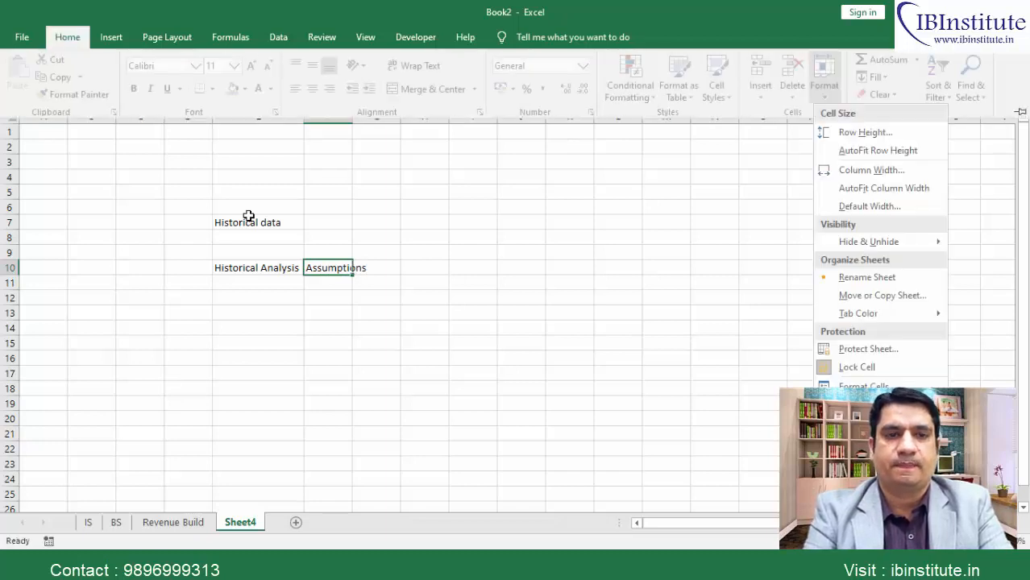
pyautogui.press('i')
# Enter the label "Forecasting" in cell F7, beside Historical data.
pyautogui.press('Up')
pyautogui.press('Up')
pyautogui.press('Up')
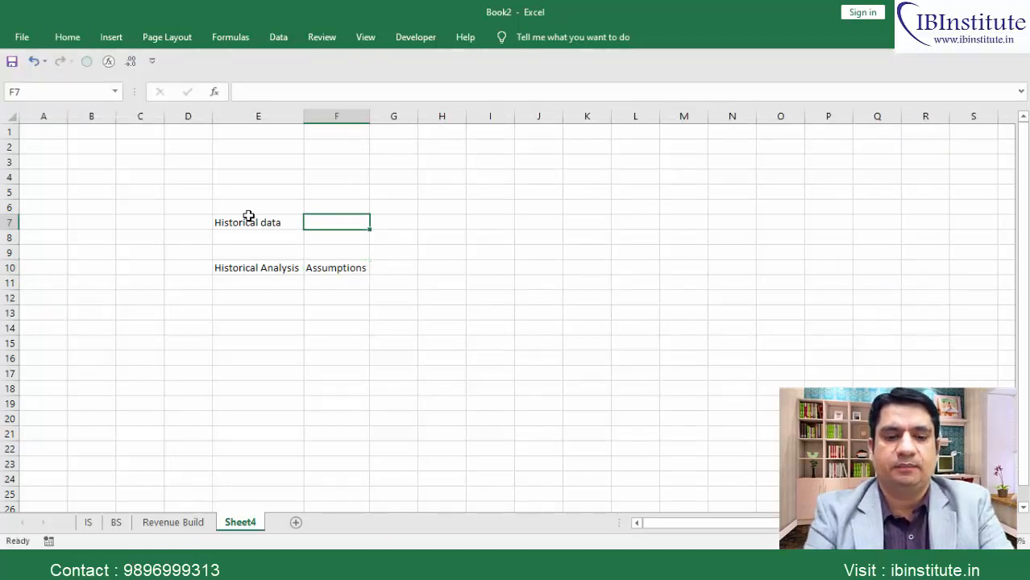
pyautogui.write('Forecastin')
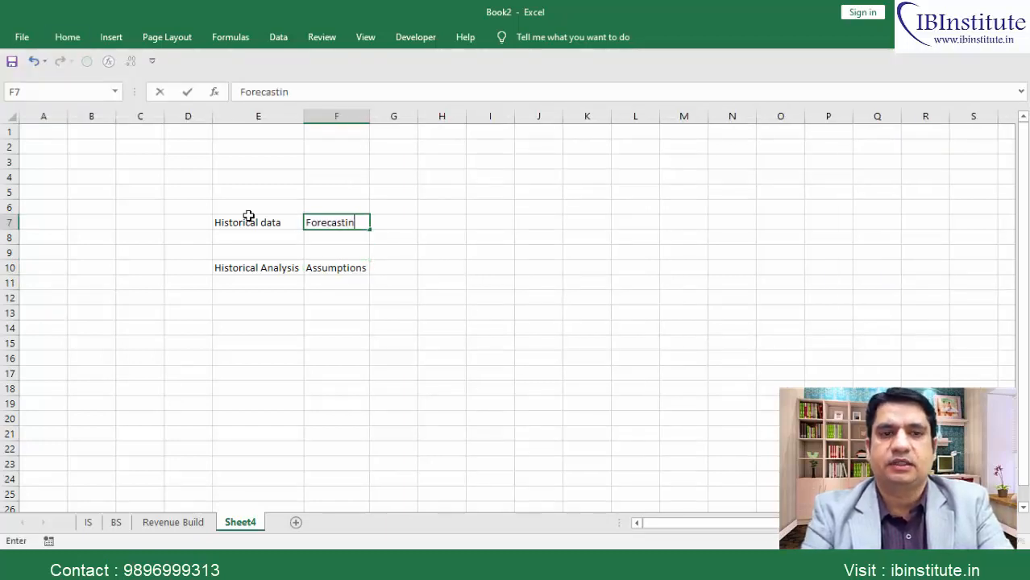
pyautogui.write('g')
pyautogui.hotkey('ctrl', 'Return')
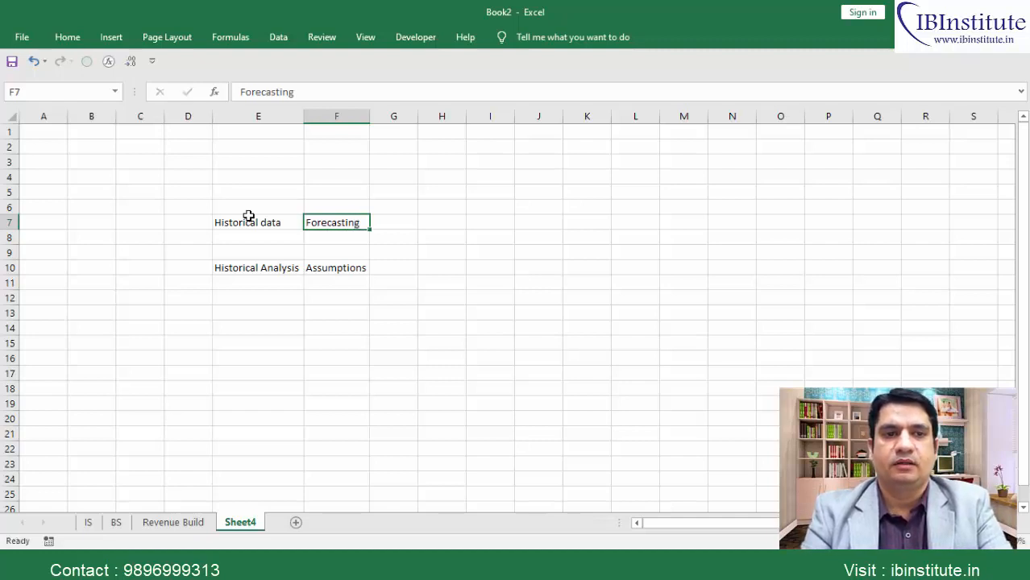
pyautogui.click(248, 216)
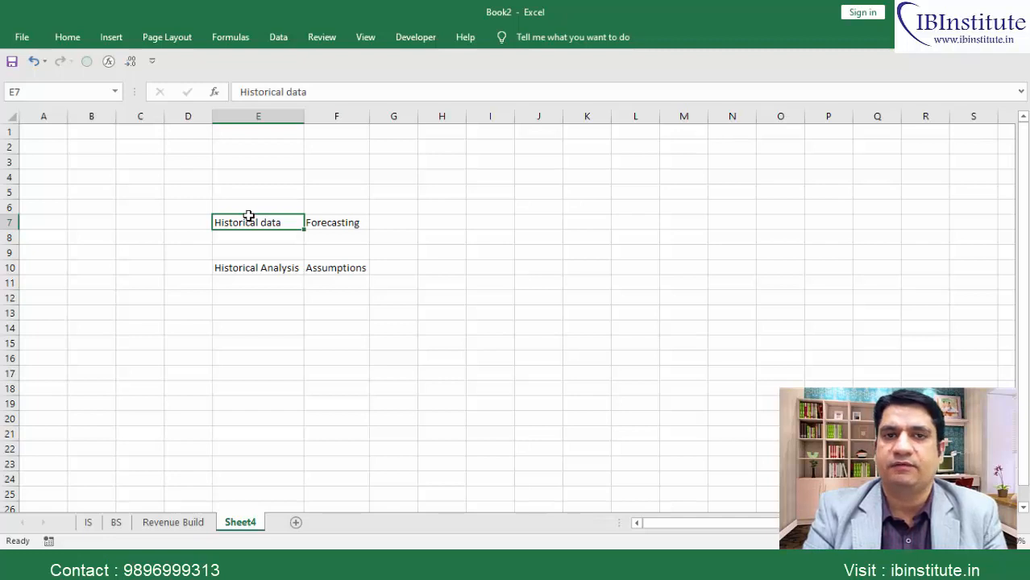
pyautogui.press('Down')
pyautogui.press('Down')
pyautogui.press('Down')
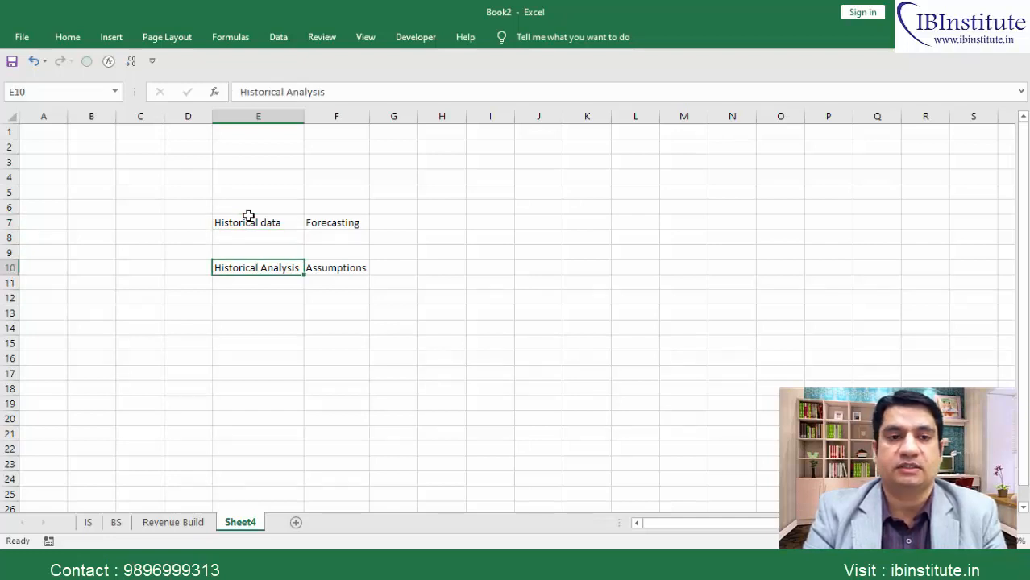
pyautogui.press('Down')
pyautogui.press('Down')
pyautogui.press('Down')
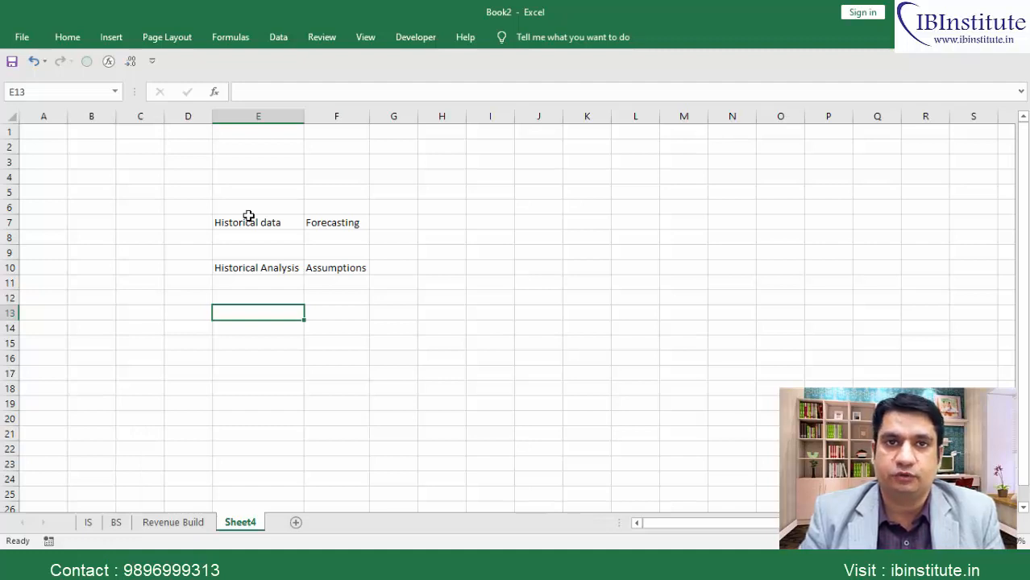
pyautogui.press('Up')
pyautogui.press('Up')
pyautogui.press('Up')
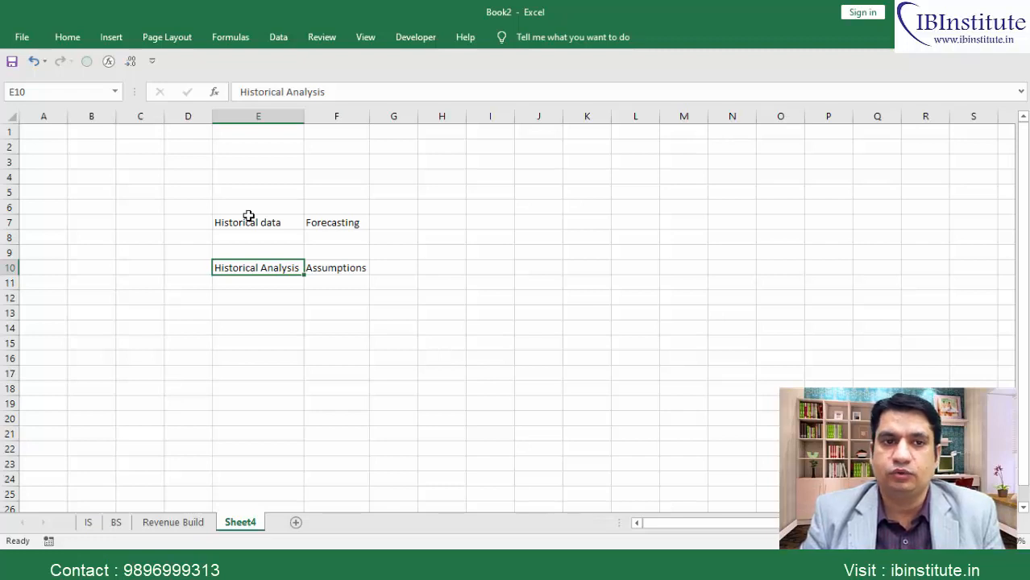
pyautogui.press('Right')
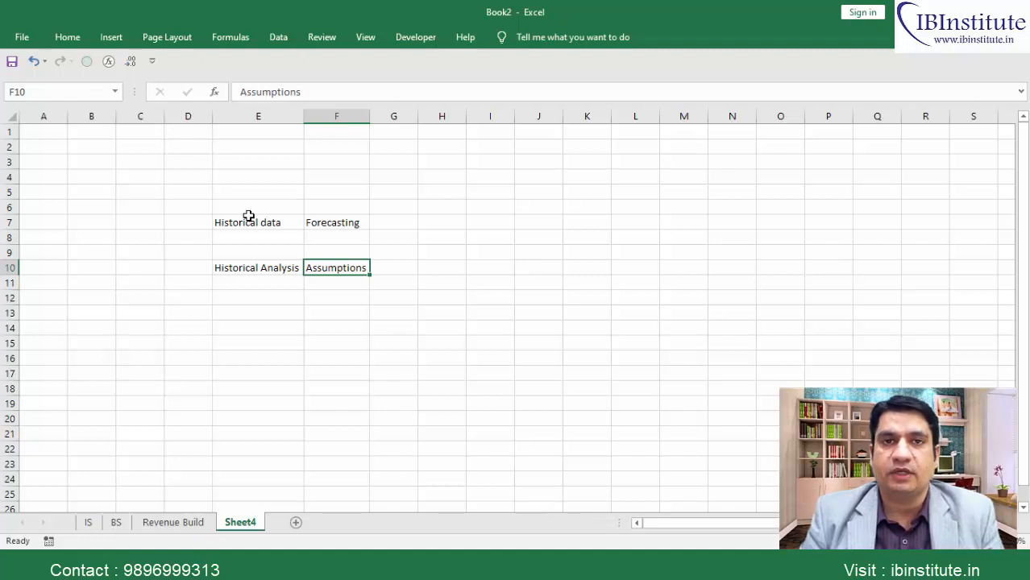
pyautogui.press('Left')
pyautogui.press('Up')
pyautogui.press('Up')
pyautogui.press('Up')
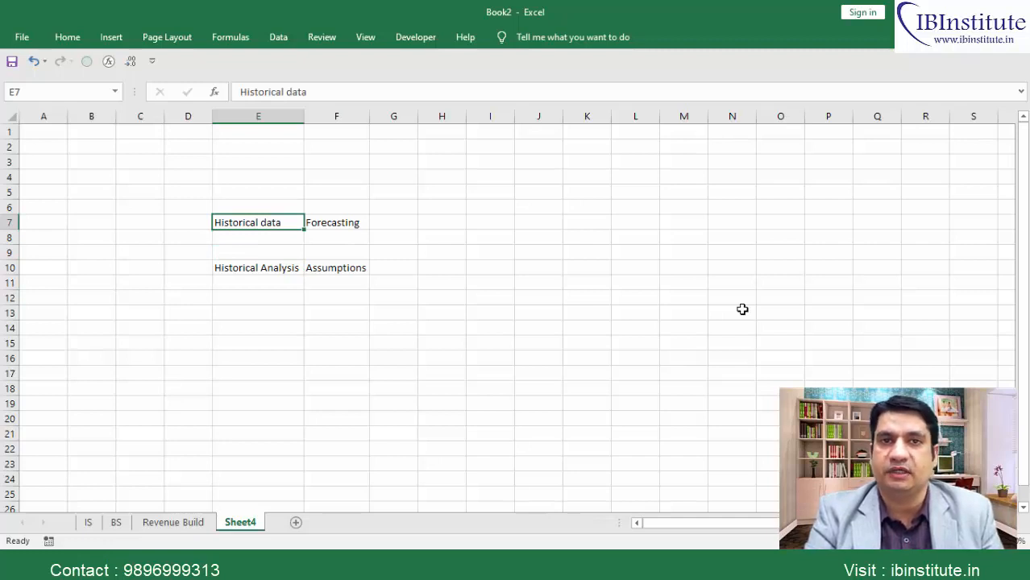
pyautogui.press('Down')
pyautogui.press('Down')
pyautogui.press('Down')
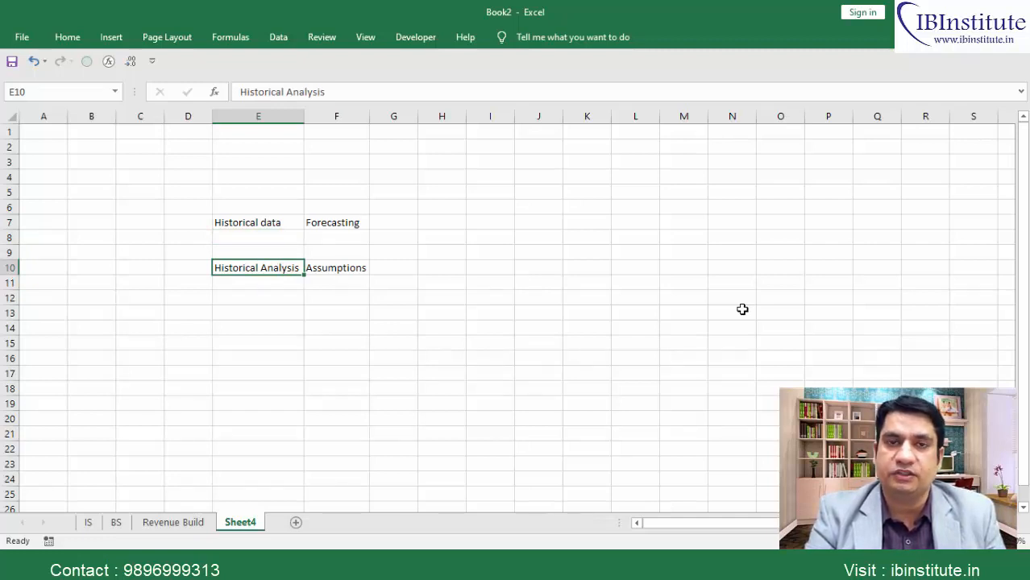
pyautogui.press('Right')
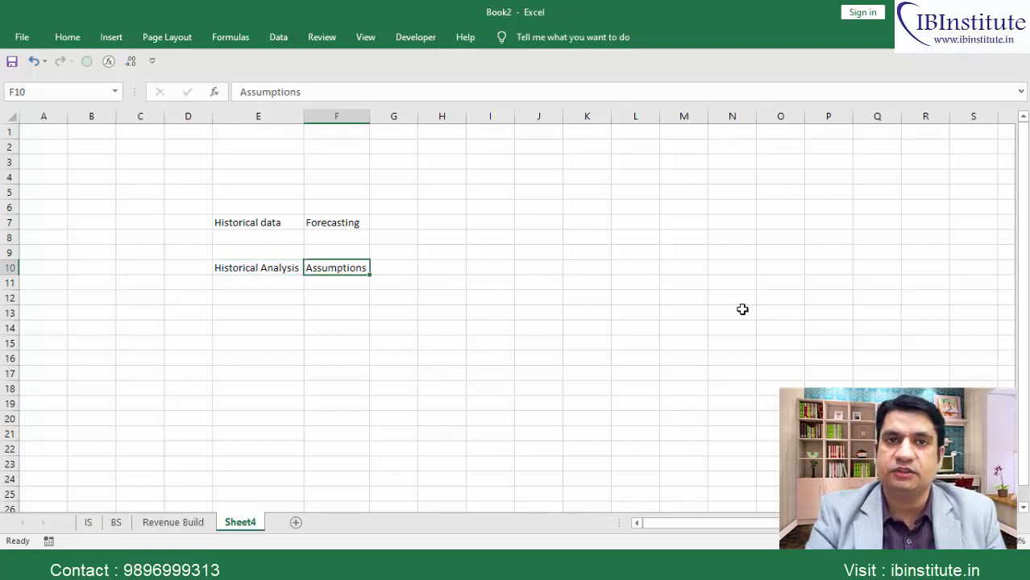
pyautogui.press('Up')
pyautogui.press('Up')
pyautogui.press('Up')
pyautogui.press('Left')
# Enter the label "Dividend" in cell E13 and the label "DPS" in cell E16.
pyautogui.press('Down')
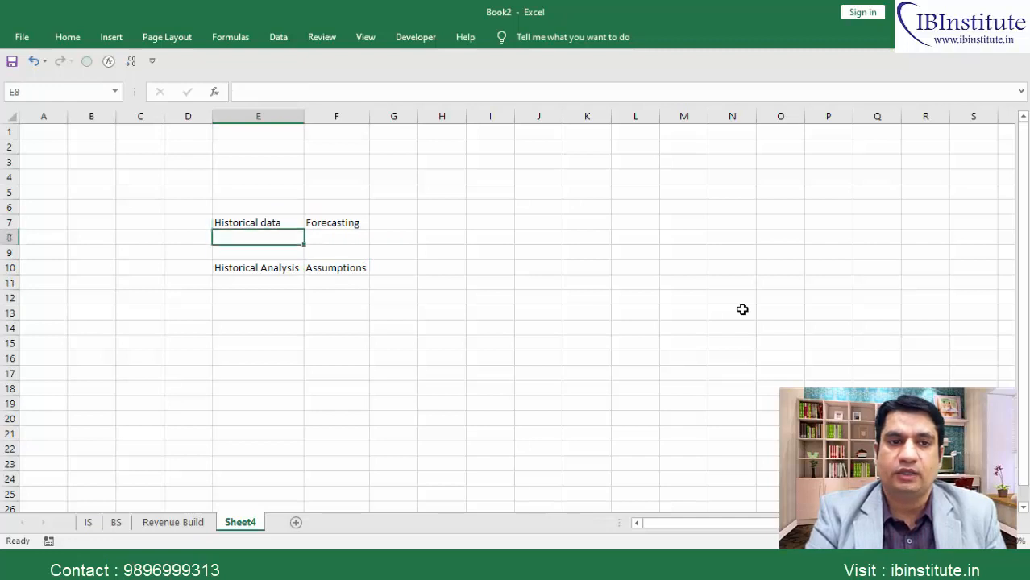
pyautogui.press('Down')
pyautogui.press('Down')
pyautogui.press('Down')
pyautogui.press('Down')
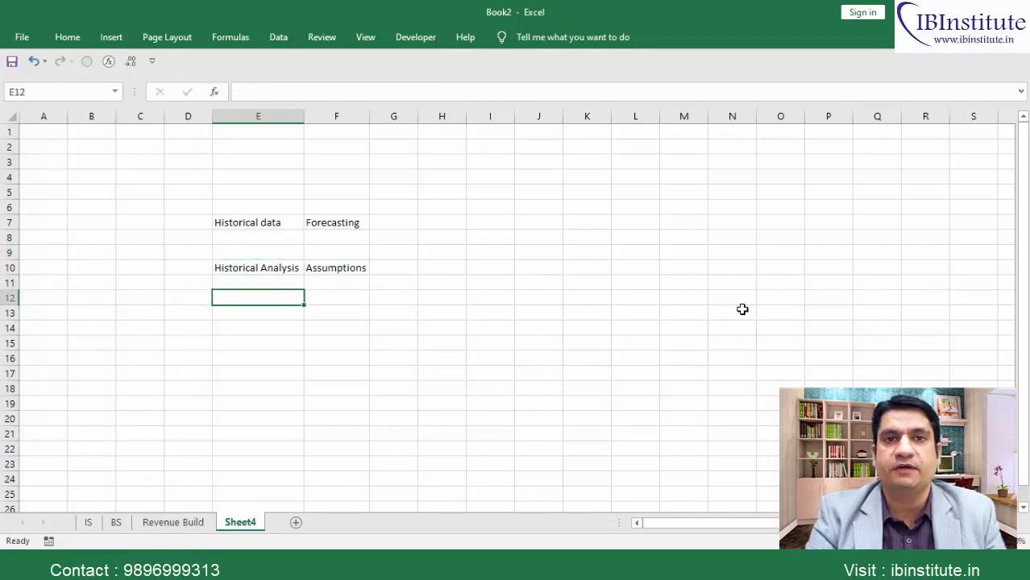
pyautogui.press('Down')
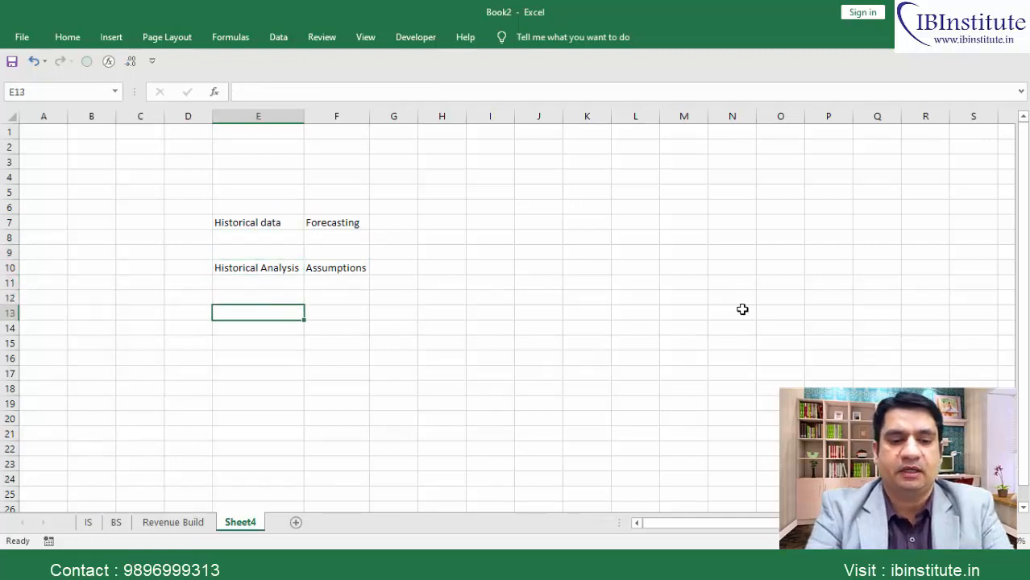
pyautogui.write('Dividend')
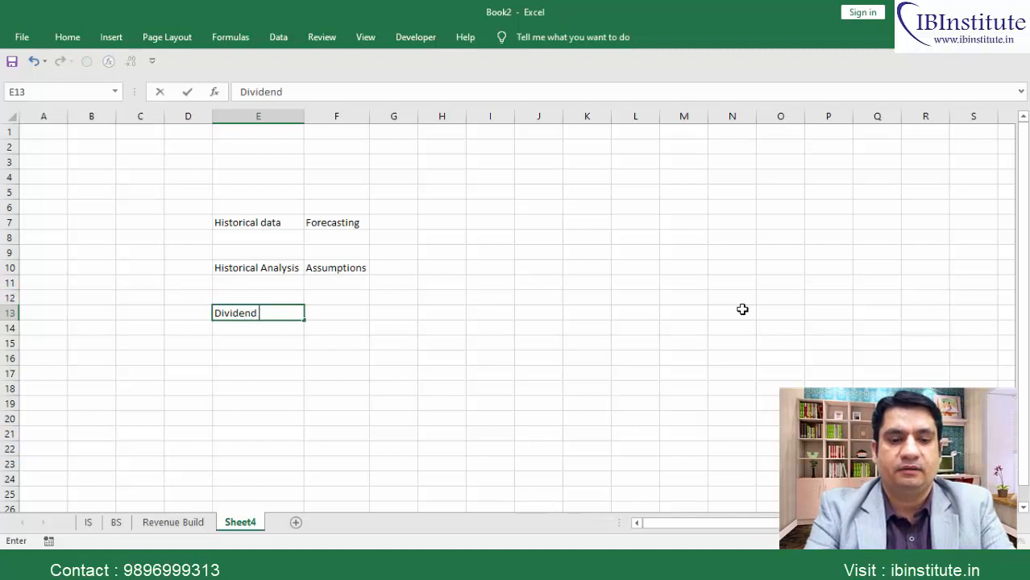
pyautogui.press('Return')
pyautogui.press('Return')
pyautogui.press('Return')
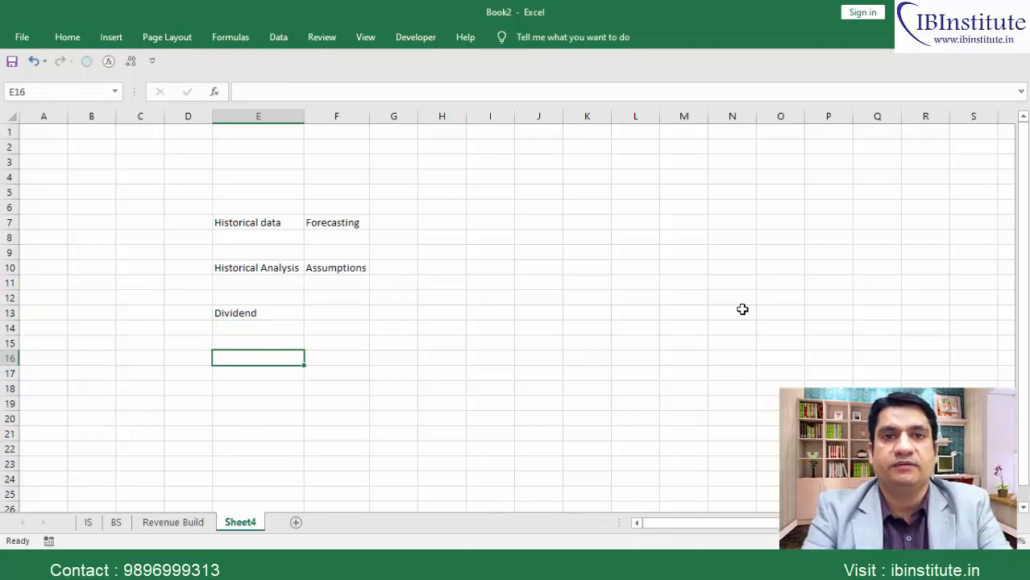
pyautogui.write('DPS')
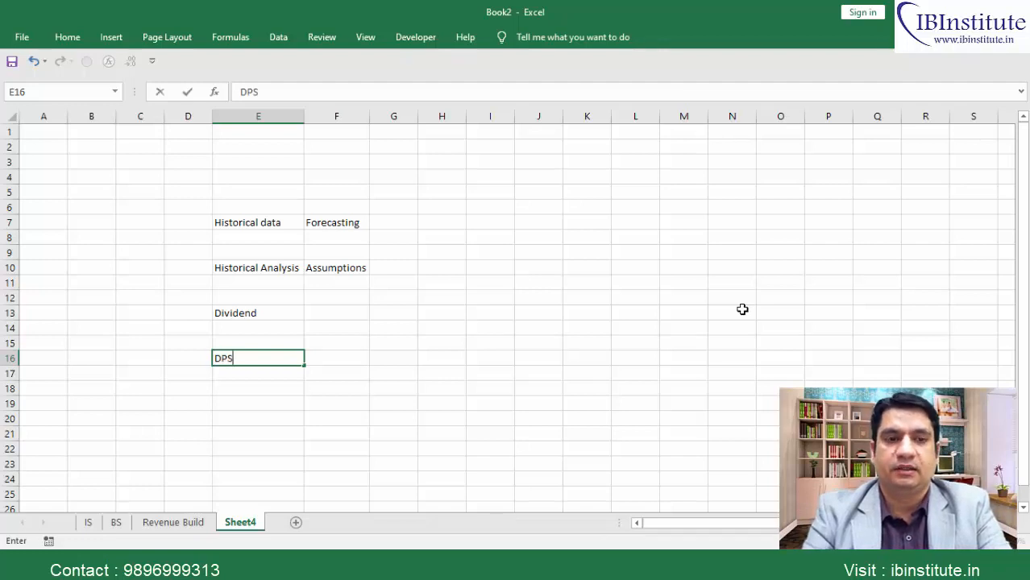
pyautogui.press('Return')
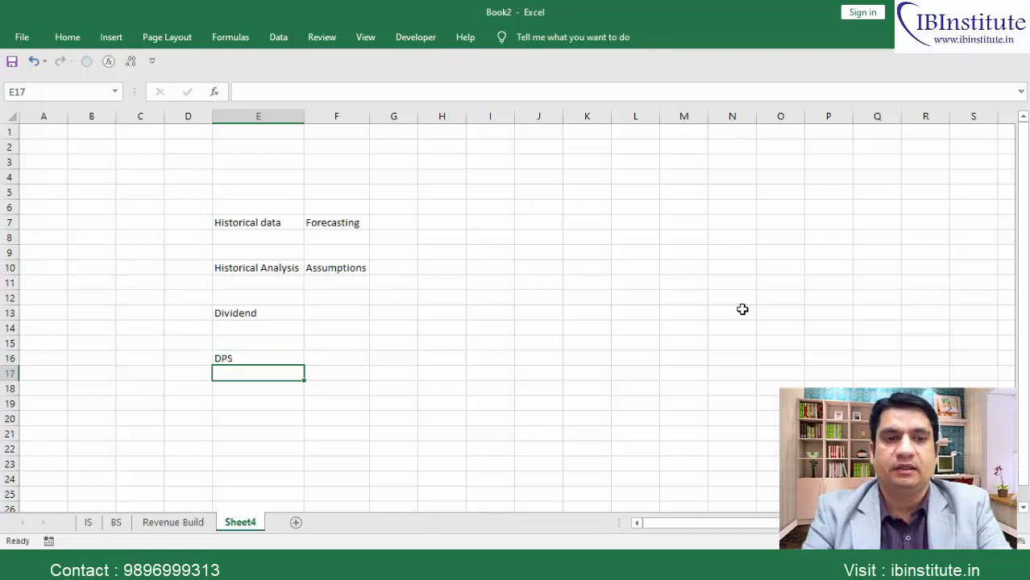
pyautogui.press('Up')
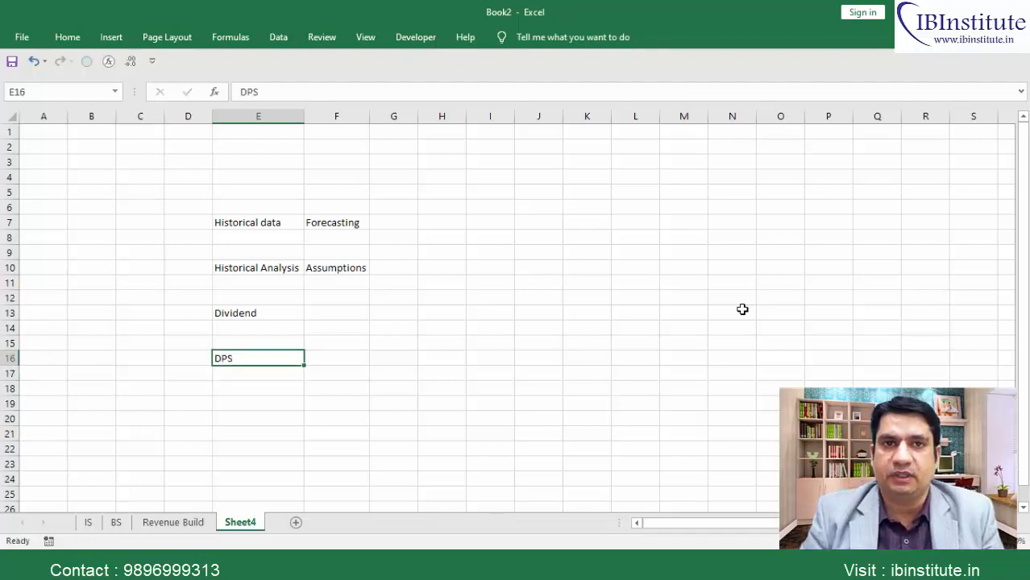
# Clear the Dividend and DPS labels from cells E13 to E16.
pyautogui.press('Right')
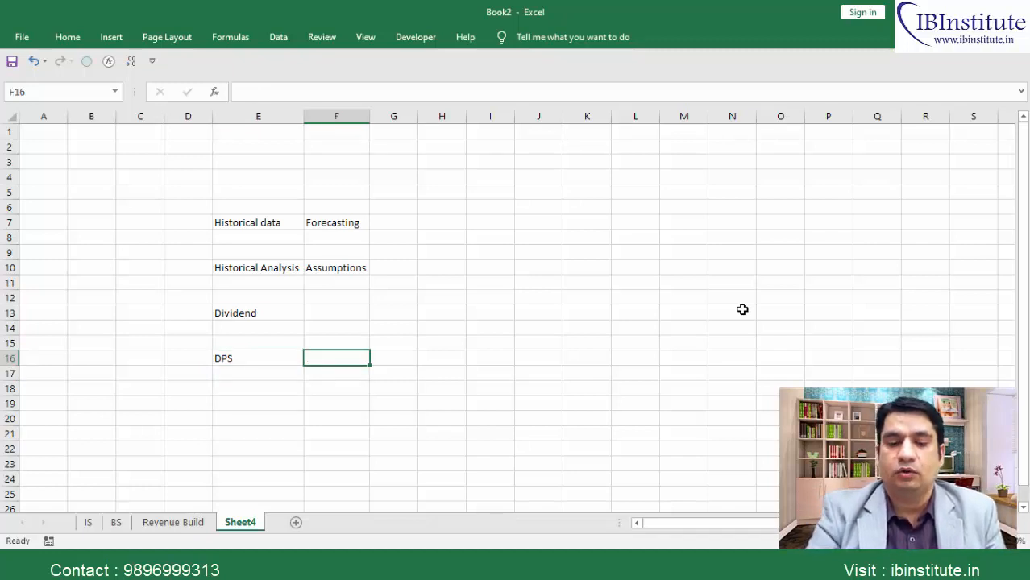
pyautogui.press('Up')
pyautogui.press('Up')
pyautogui.press('Up')
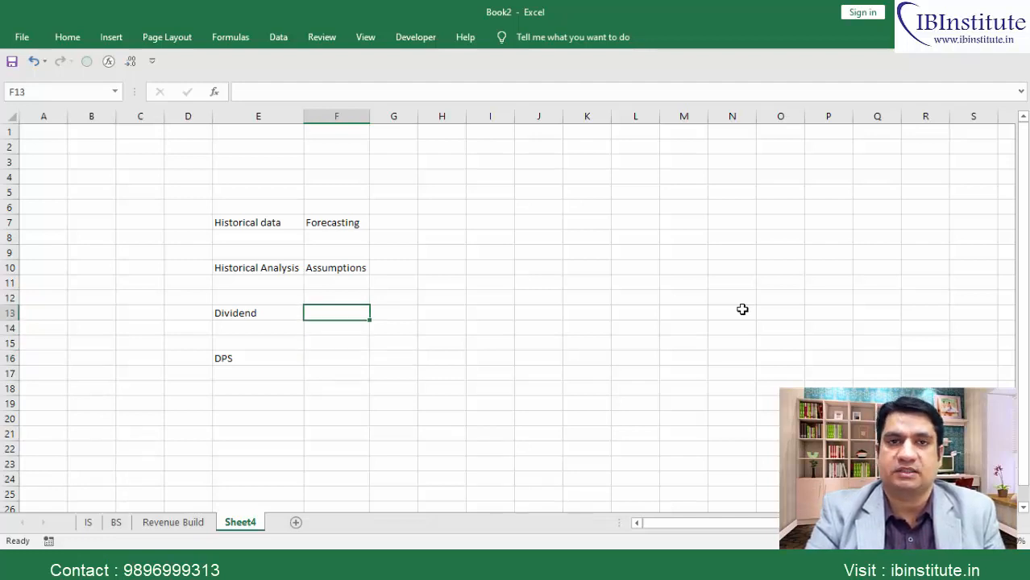
pyautogui.press('Left')
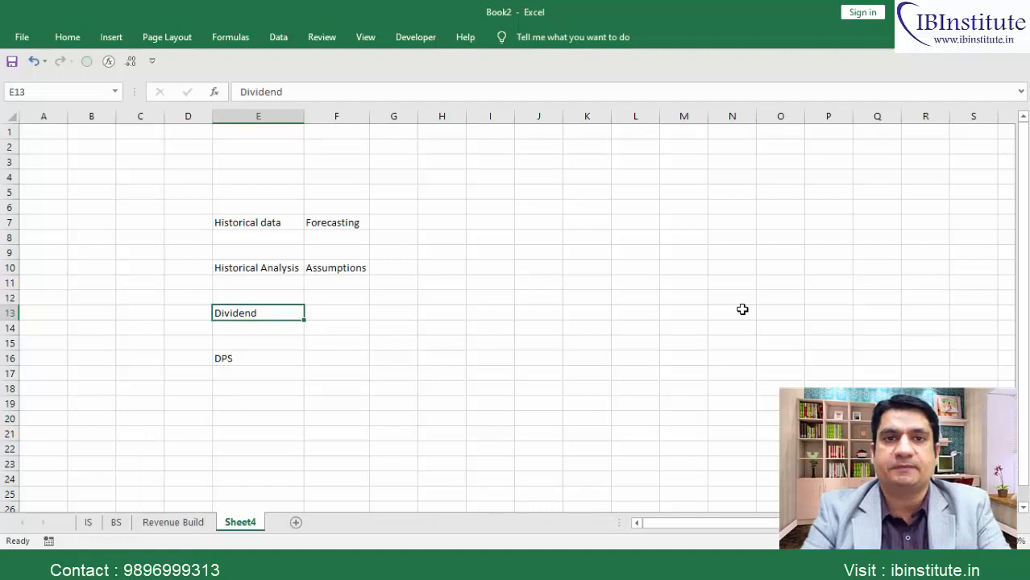
pyautogui.hotkey('shift', 'Down')
pyautogui.hotkey('shift', 'Down')
pyautogui.hotkey('shift', 'Down')
pyautogui.press('Delete')
# Enter the label "CapEx" in cell E13, below Historical Analysis.
pyautogui.press('Left')
pyautogui.press('Right')
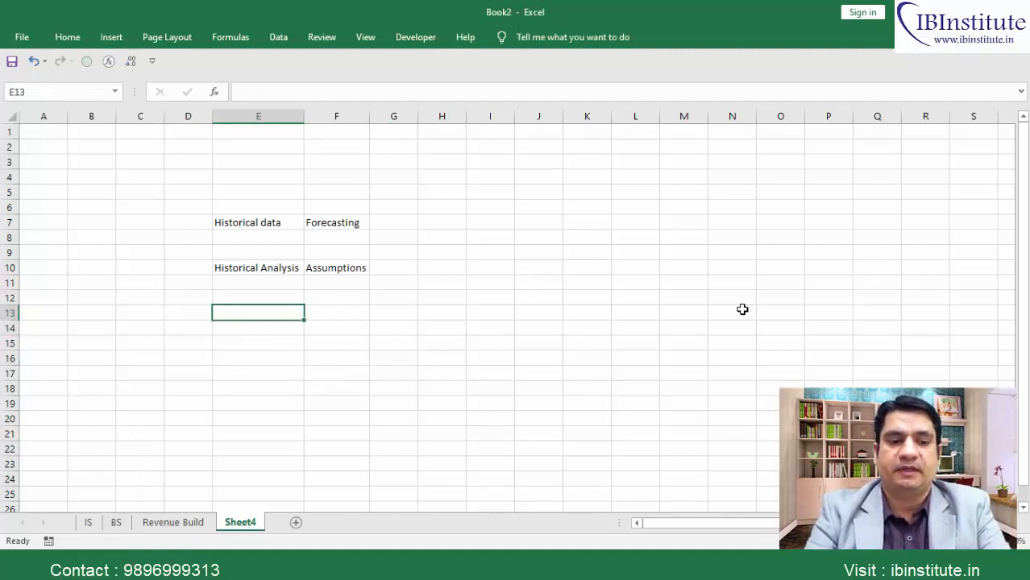
pyautogui.write('CapEx')
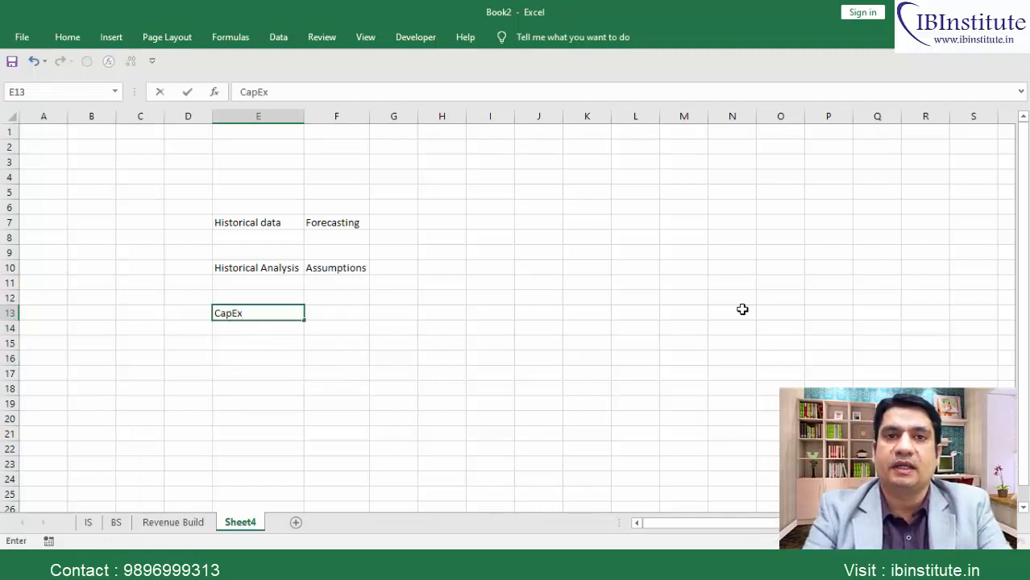
pyautogui.press('Return')
# Enter the label "CapEx as a % of Sales" in cell E16 and autofit the column width.
pyautogui.press('Down')
pyautogui.press('Down')
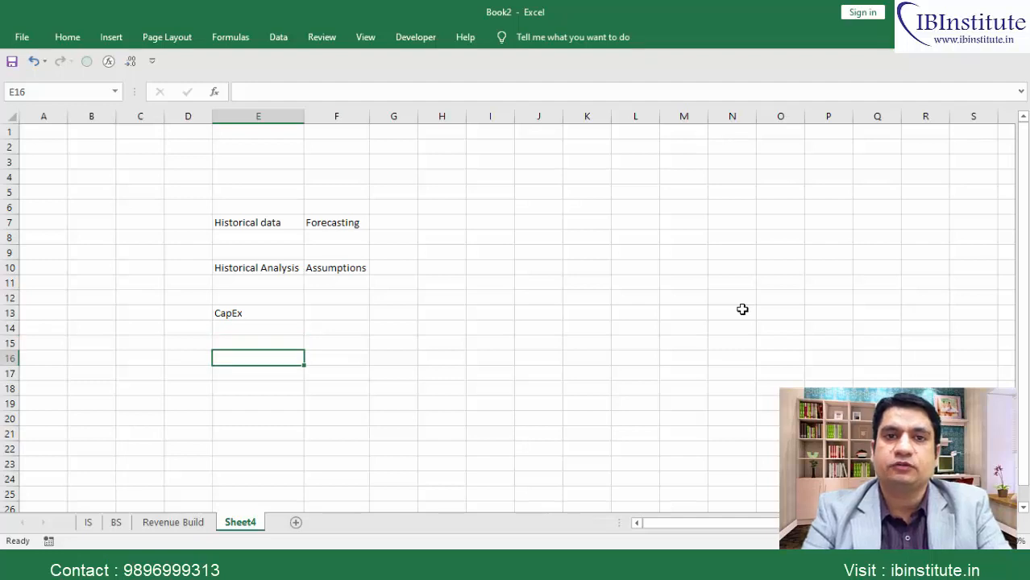
pyautogui.write('C')
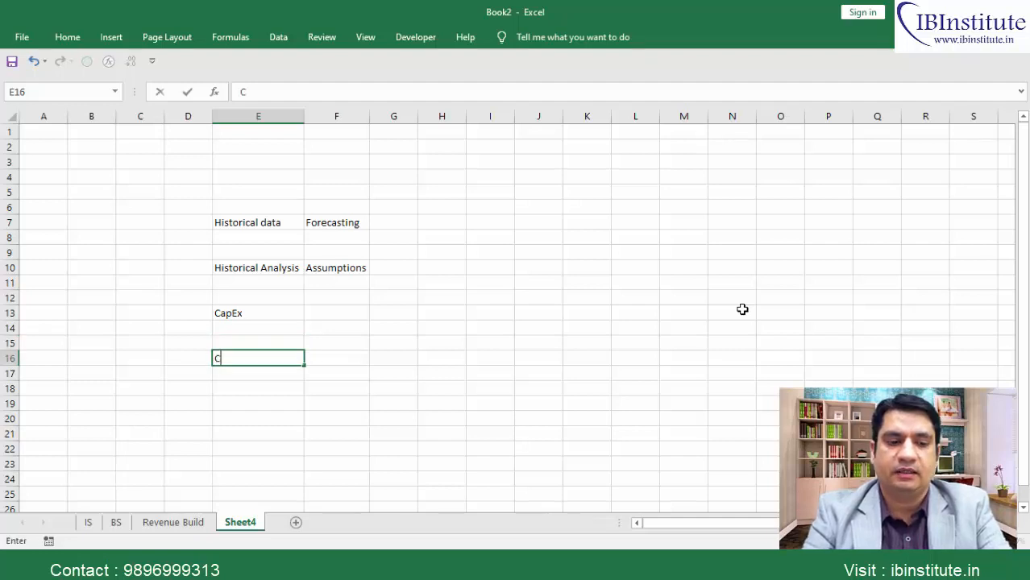
pyautogui.write('apEx as ')
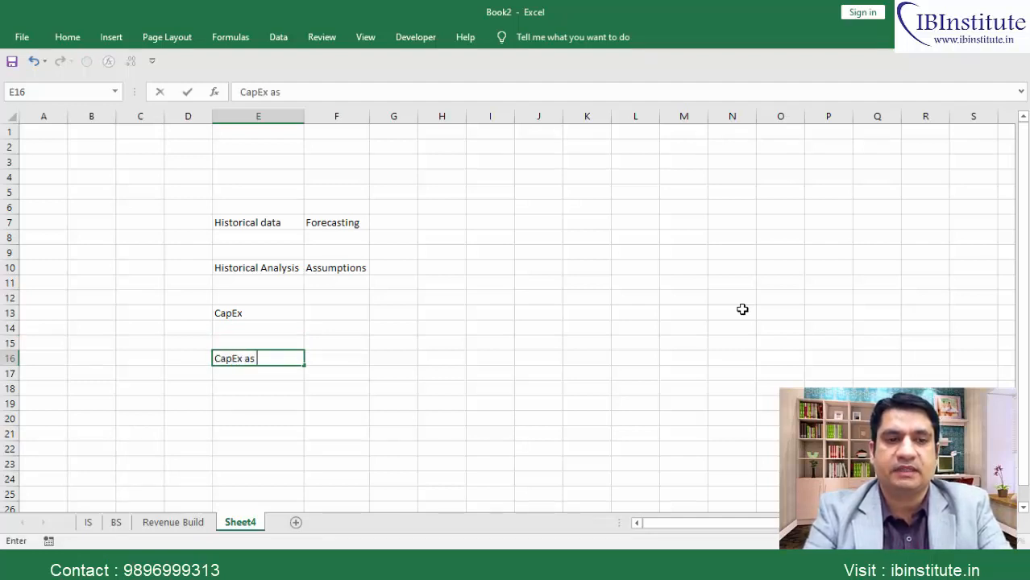
pyautogui.write('a % o')
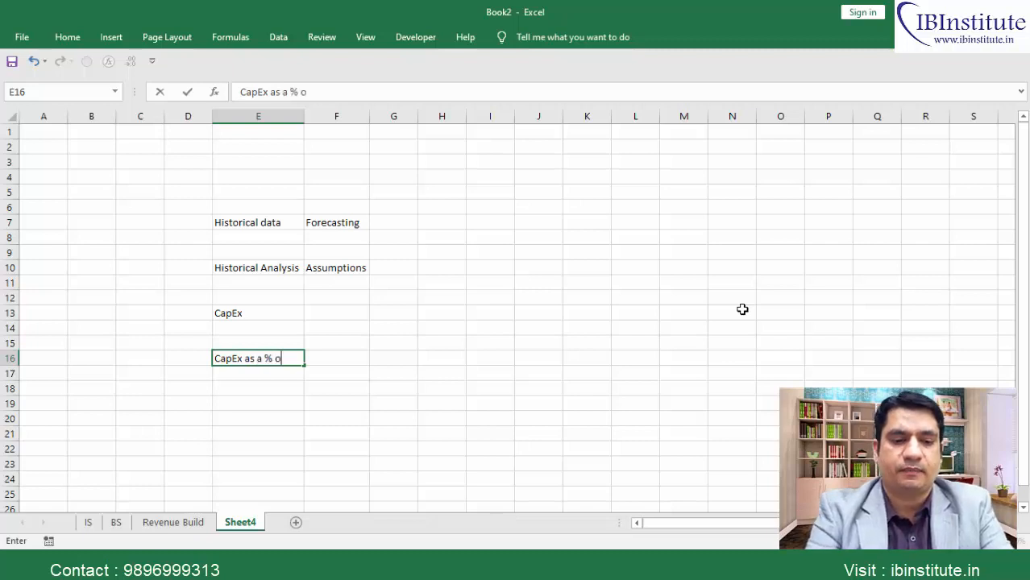
pyautogui.write('f Sales')
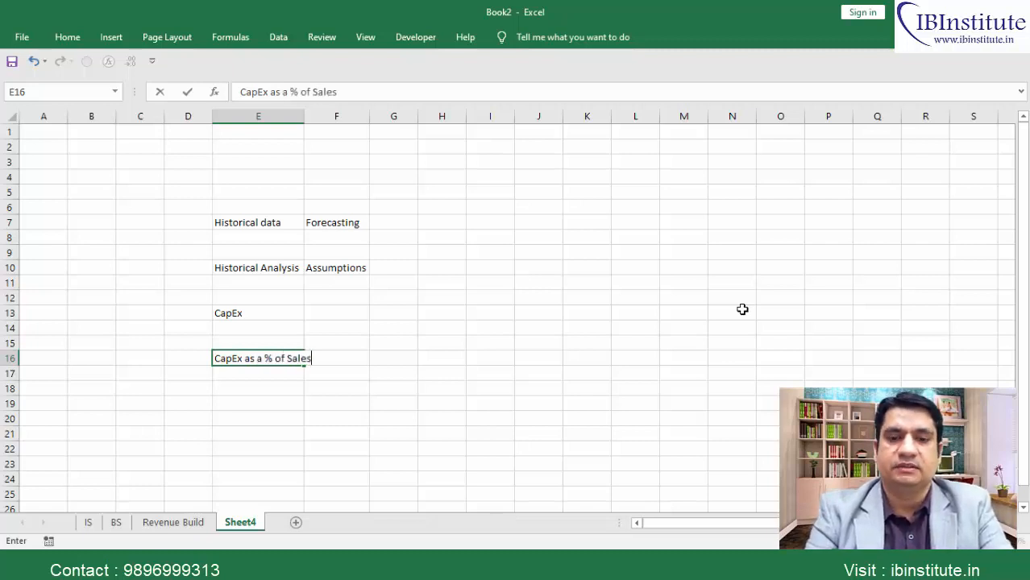
pyautogui.hotkey('ctrl', 'Return')
pyautogui.hotkey('alt', 'h')
pyautogui.press('o')
pyautogui.press('i')
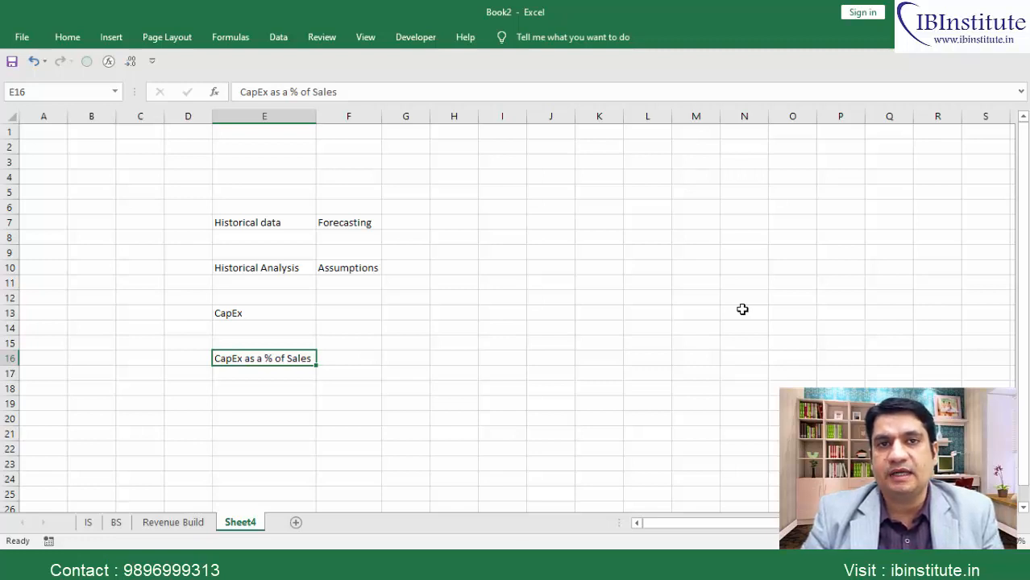
# Enter the label "Assumptions" in cell F16, beside CapEx as a % of Sales.
pyautogui.press('Right')
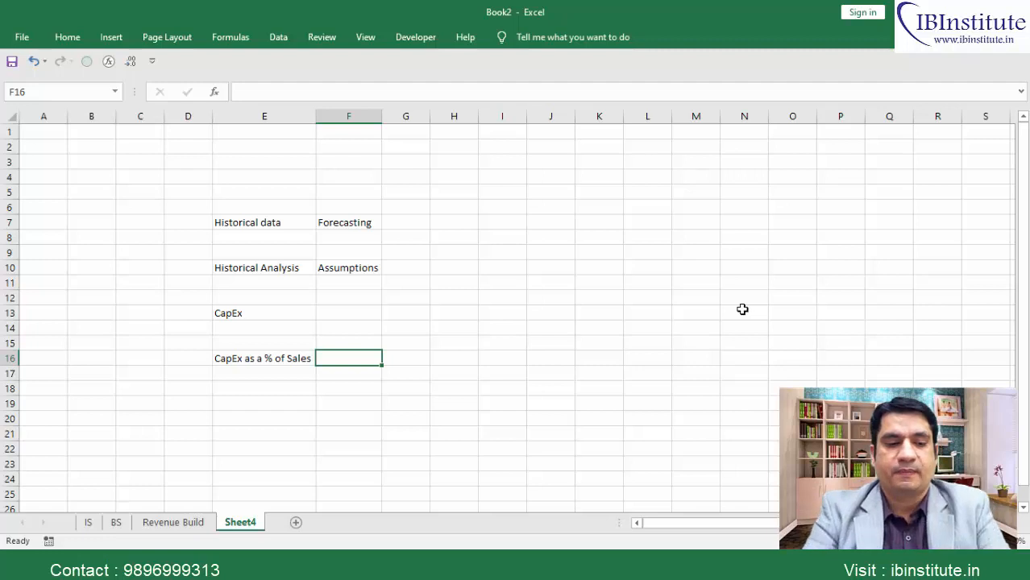
pyautogui.write('Assump')
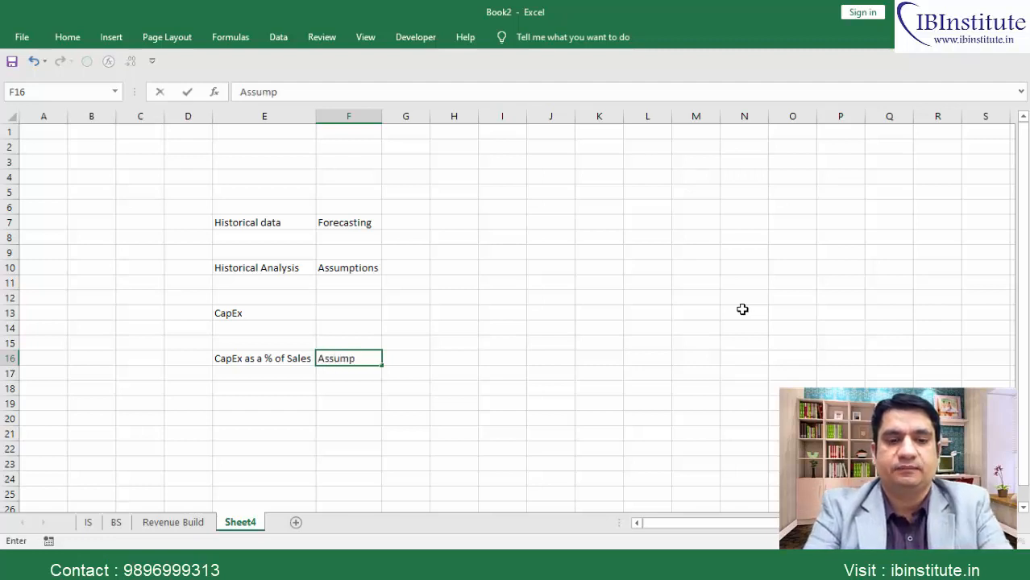
pyautogui.write('tions')
pyautogui.hotkey('ctrl', 'Return')
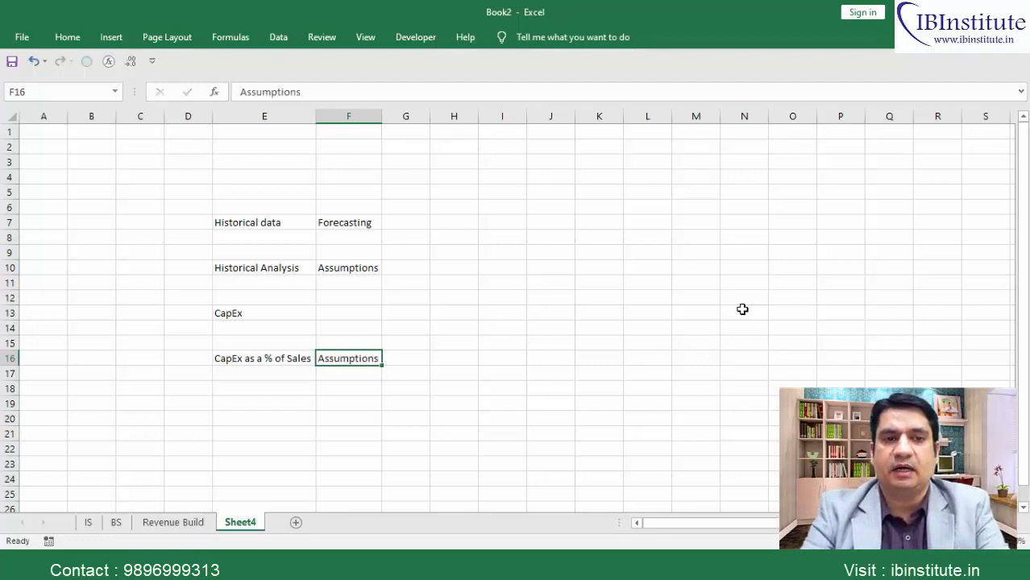
# Enter the label "Forecasting" in cell F13, beside CapEx.
pyautogui.press('Up')
pyautogui.press('Up')
pyautogui.press('Up')
pyautogui.write('Fore')
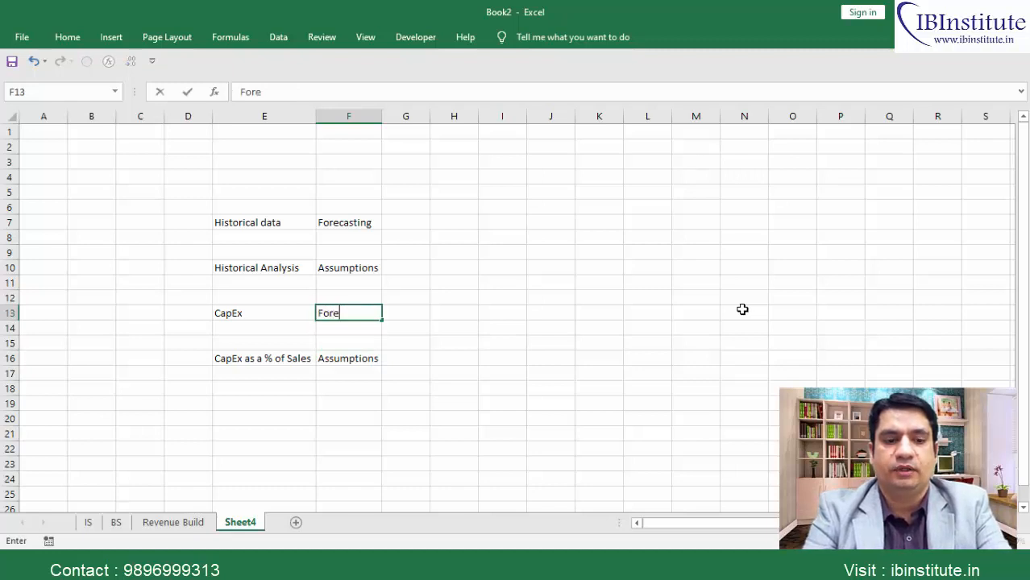
pyautogui.write('casting')
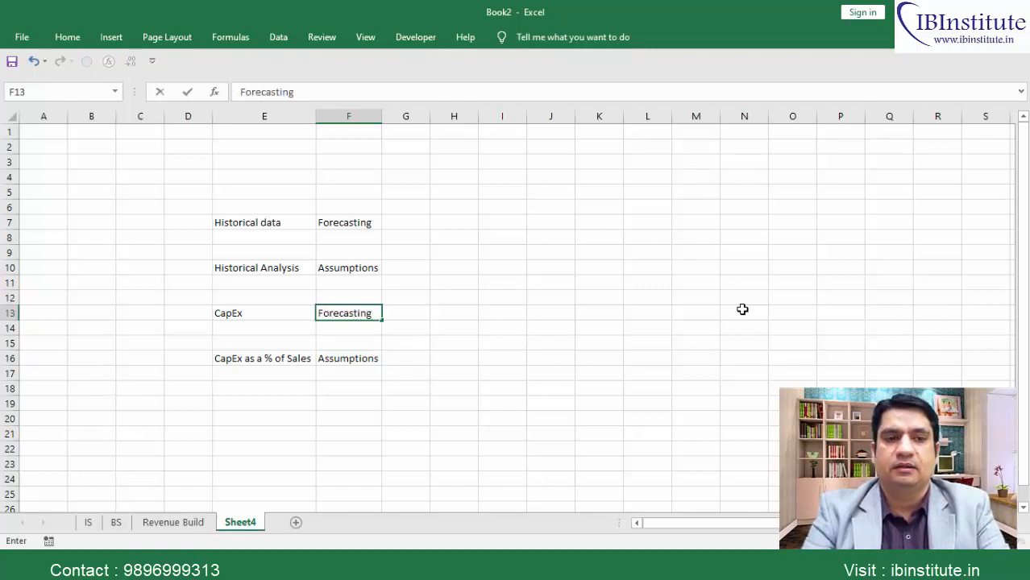
pyautogui.hotkey('ctrl', 'Return')
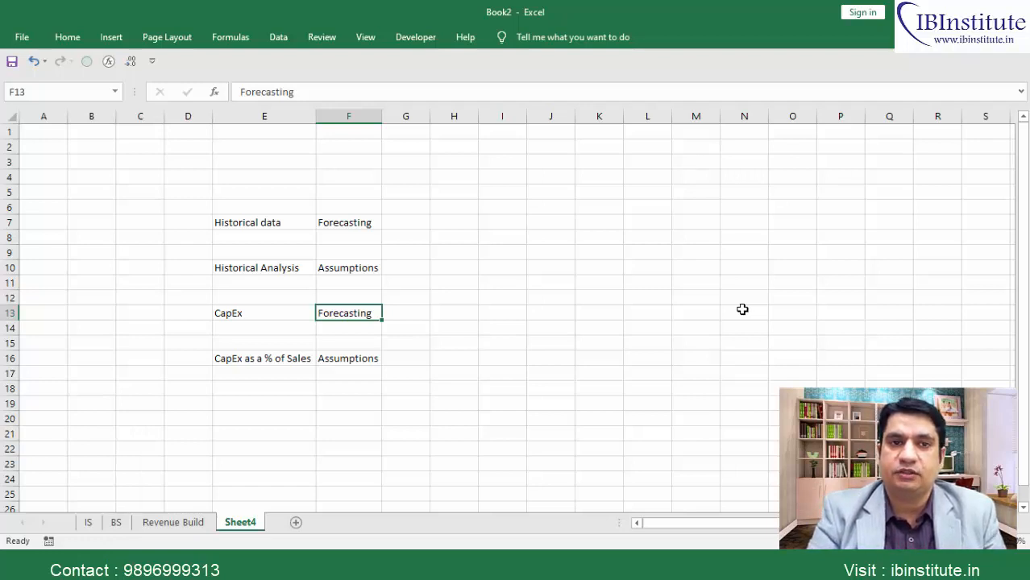
# Trace the order from CapEx to its percentage of sales, its assumptions and its forecast in cells E13 to F16.
pyautogui.press('Left')
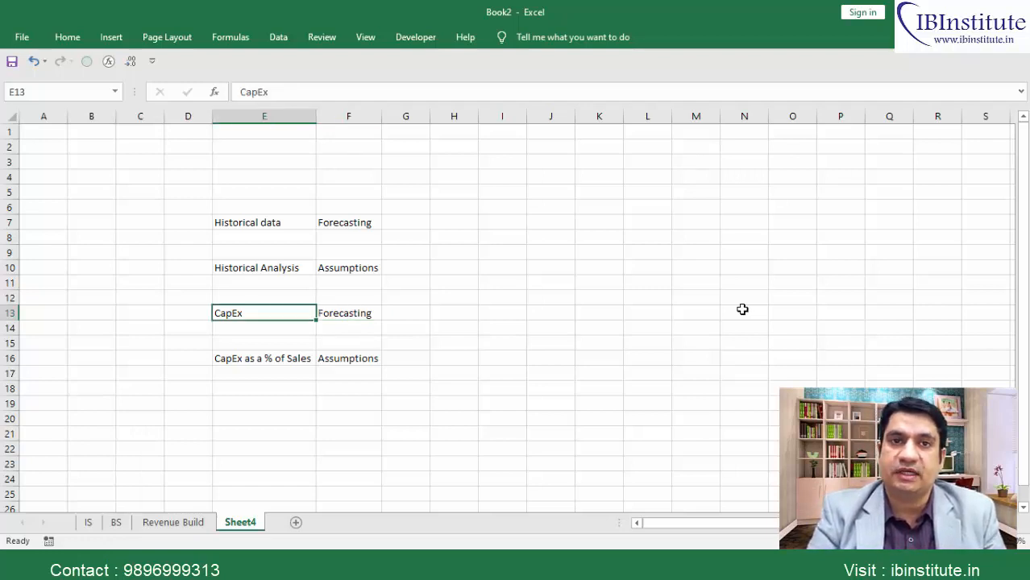
pyautogui.press('Down')
pyautogui.press('Down')
pyautogui.press('Down')
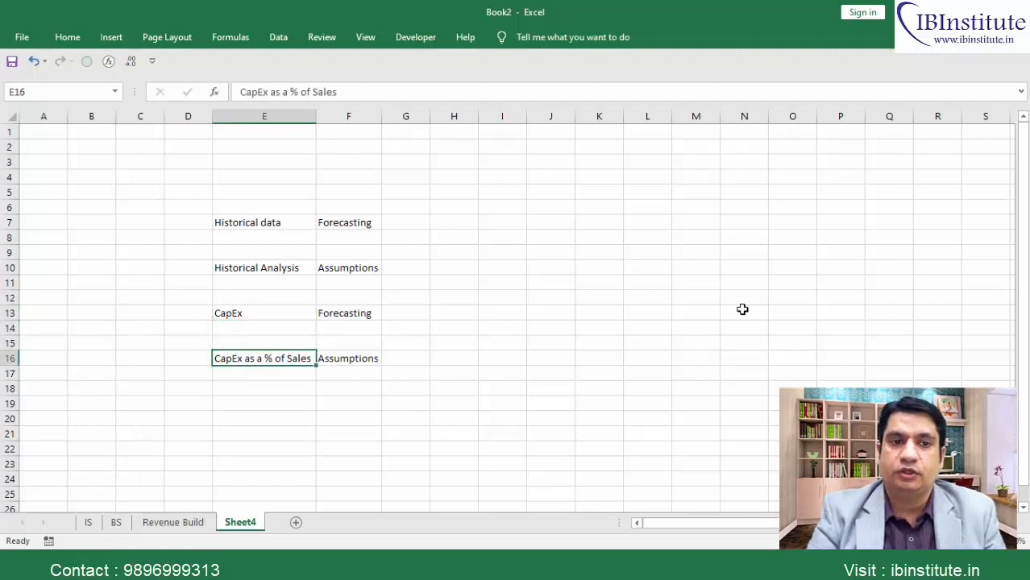
pyautogui.press('Right')
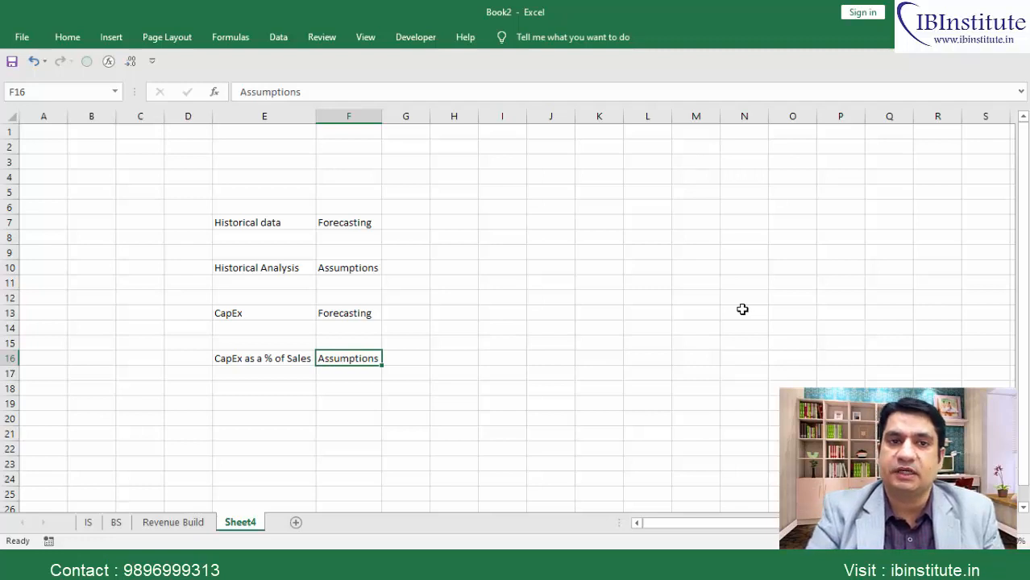
pyautogui.press('Up')
pyautogui.press('Up')
pyautogui.press('Up')
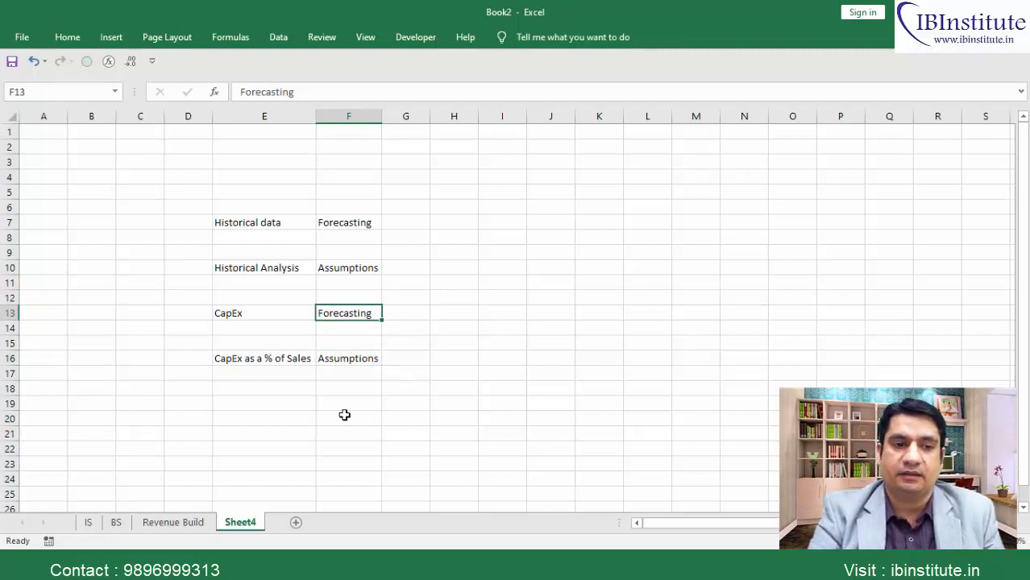
# Open the Revenue Build sheet and examine the historical oil, NGL and gas production figures and the total production section.
pyautogui.click(179, 524)
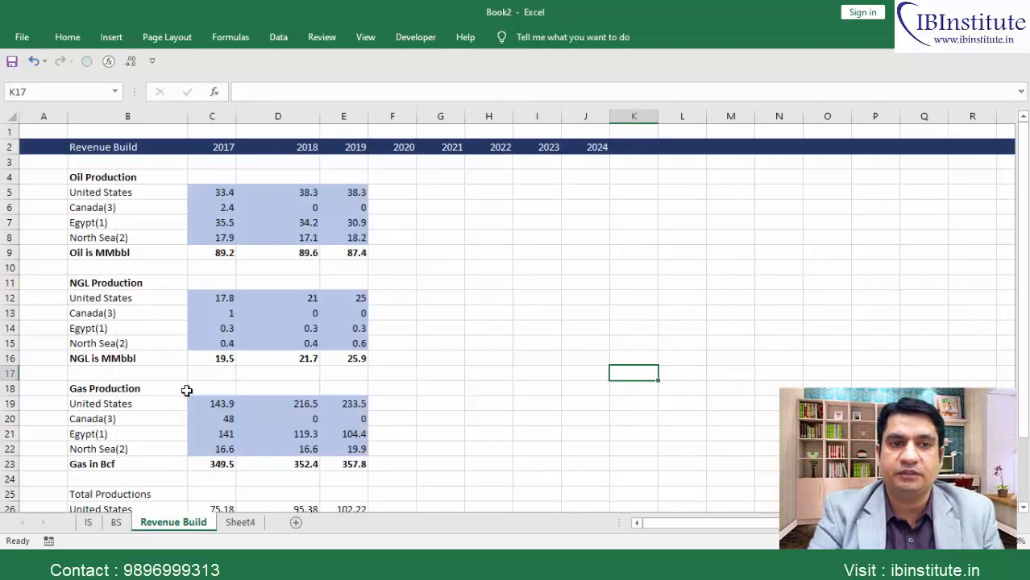
pyautogui.moveTo(147, 187); pyautogui.dragTo(340, 464)
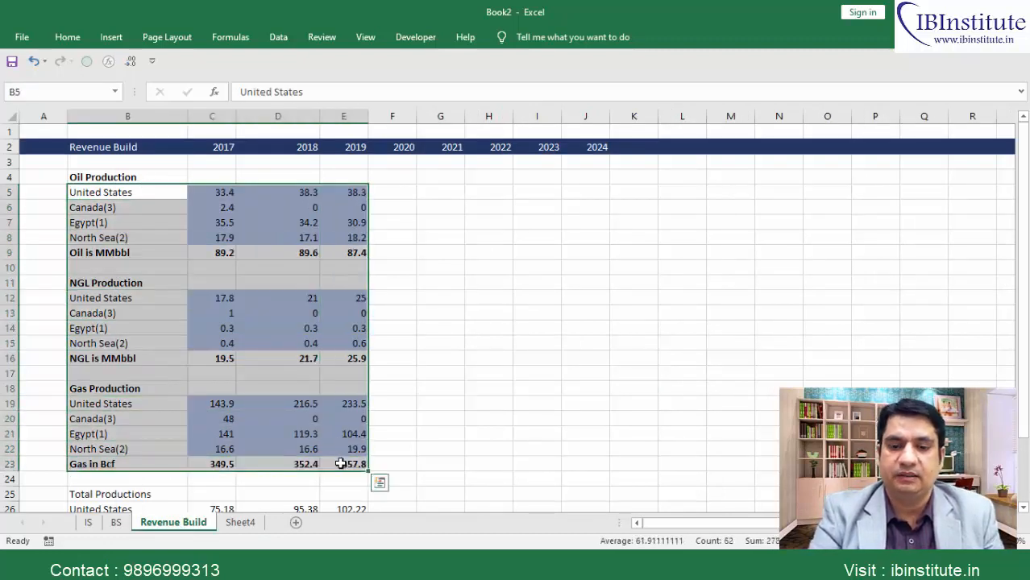
pyautogui.press('Down')
pyautogui.press('Down')
pyautogui.press('Down')
pyautogui.press('Down')
pyautogui.press('Down')
pyautogui.press('Down')
pyautogui.press('Down')
pyautogui.press('Down')
pyautogui.press('Down')
pyautogui.press('Down')
pyautogui.press('Down')
pyautogui.press('Down')
pyautogui.press('Down')
pyautogui.press('Down')
pyautogui.press('Down')
pyautogui.press('Down')
pyautogui.press('Down')
pyautogui.press('Down')
pyautogui.press('Down')
pyautogui.press('Down')
pyautogui.press('Down')
pyautogui.press('Down')
pyautogui.press('Down')
pyautogui.press('Down')
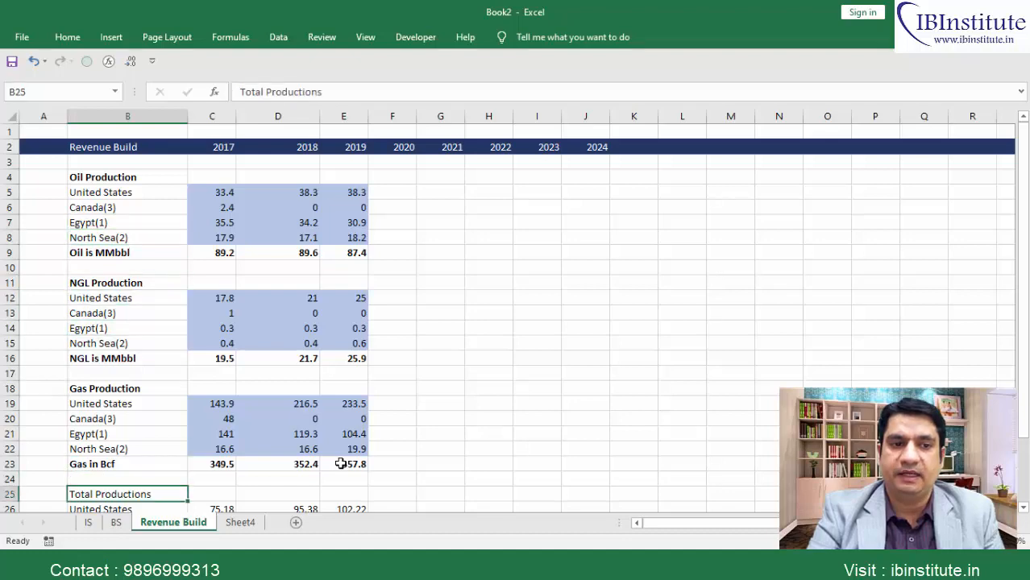
pyautogui.press('Up')
pyautogui.press('Up')
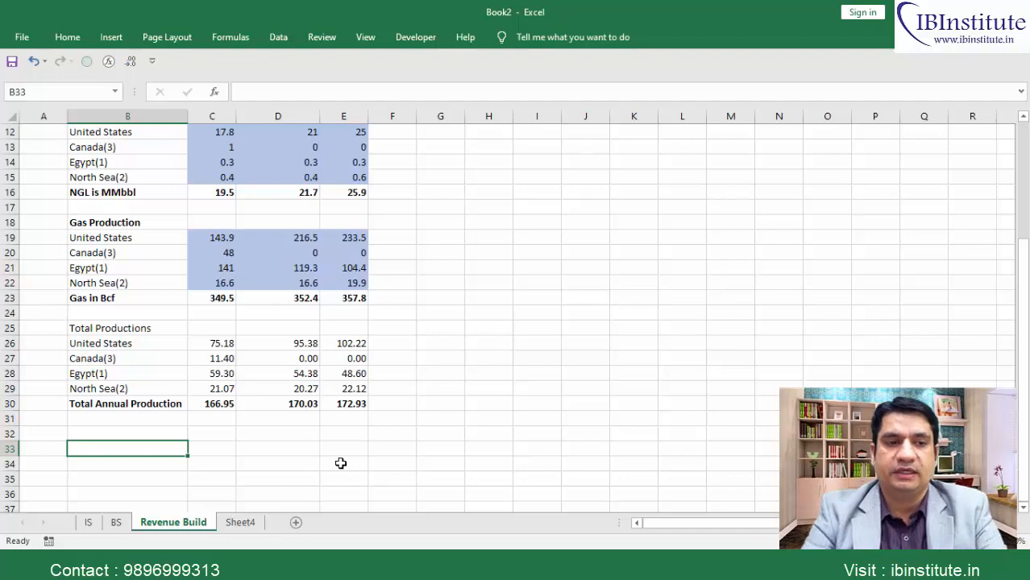
# Copy the row labels in B4:B23, from Oil Production through Gas in Bcf.
pyautogui.press('Up')
pyautogui.press('Up')
pyautogui.press('Up')
pyautogui.press('Up')
pyautogui.press('Up')
pyautogui.press('Up')
pyautogui.press('Up')
pyautogui.press('Up')
pyautogui.press('Up')
pyautogui.press('Up')
pyautogui.press('Up')
pyautogui.press('Up')
pyautogui.press('Up')
pyautogui.press('Up')
pyautogui.press('Up')
pyautogui.press('Up')
pyautogui.press('Up')
pyautogui.press('Up')
pyautogui.press('Up')
pyautogui.press('Up')
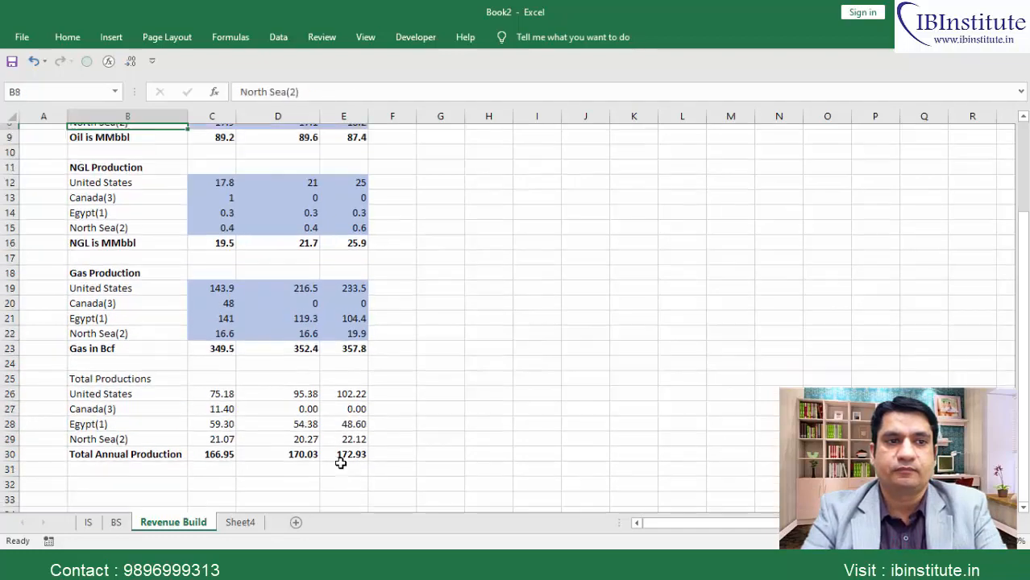
pyautogui.press('Up')
pyautogui.press('Up')
pyautogui.press('Up')
pyautogui.press('Up')
pyautogui.press('Up')
pyautogui.press('Up')
pyautogui.press('Down')
pyautogui.press('Down')
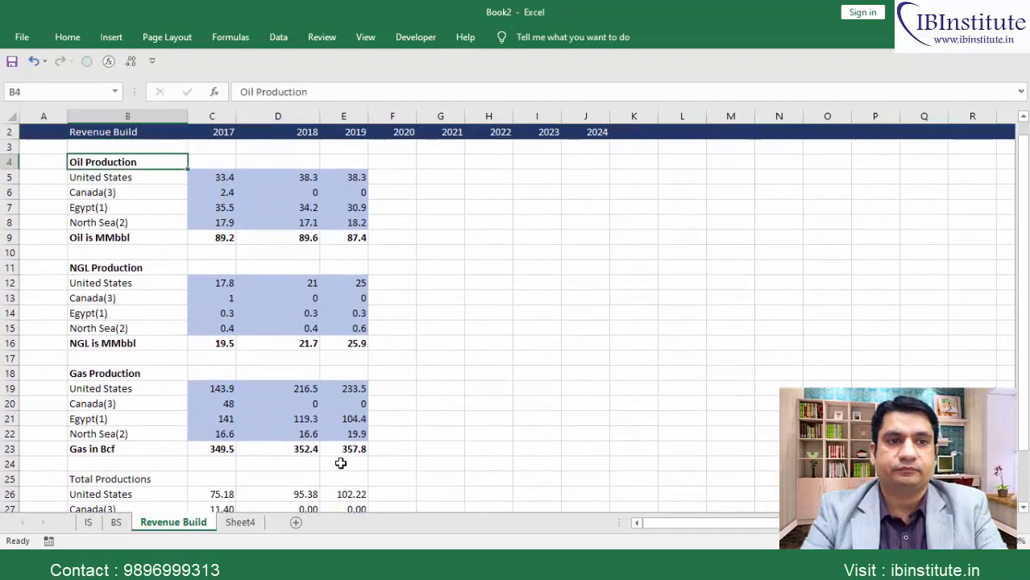
pyautogui.hotkey('shift', 'Down')
pyautogui.hotkey('shift', 'Down')
pyautogui.hotkey('shift', 'Down')
pyautogui.hotkey('shift', 'Down')
pyautogui.hotkey('shift', 'Down')
pyautogui.hotkey('shift', 'Down')
pyautogui.hotkey('shift', 'Down')
pyautogui.hotkey('shift', 'Down')
pyautogui.hotkey('shift', 'Down')
pyautogui.hotkey('shift', 'Down')
pyautogui.hotkey('shift', 'Down')
pyautogui.hotkey('shift', 'Down')
pyautogui.hotkey('shift', 'Down')
pyautogui.hotkey('shift', 'Down')
pyautogui.hotkey('shift', 'Down')
pyautogui.hotkey('shift', 'Down')
pyautogui.hotkey('shift', 'Down')
pyautogui.hotkey('shift', 'Down')
pyautogui.hotkey('shift', 'Down')
pyautogui.hotkey('shift', 'Down')
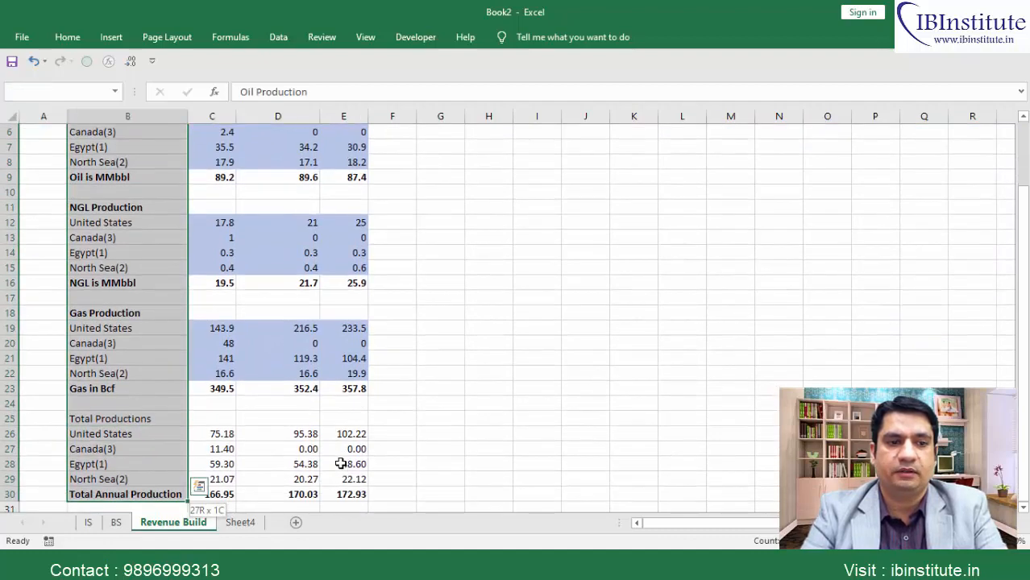
pyautogui.hotkey('ctrl', 'q')
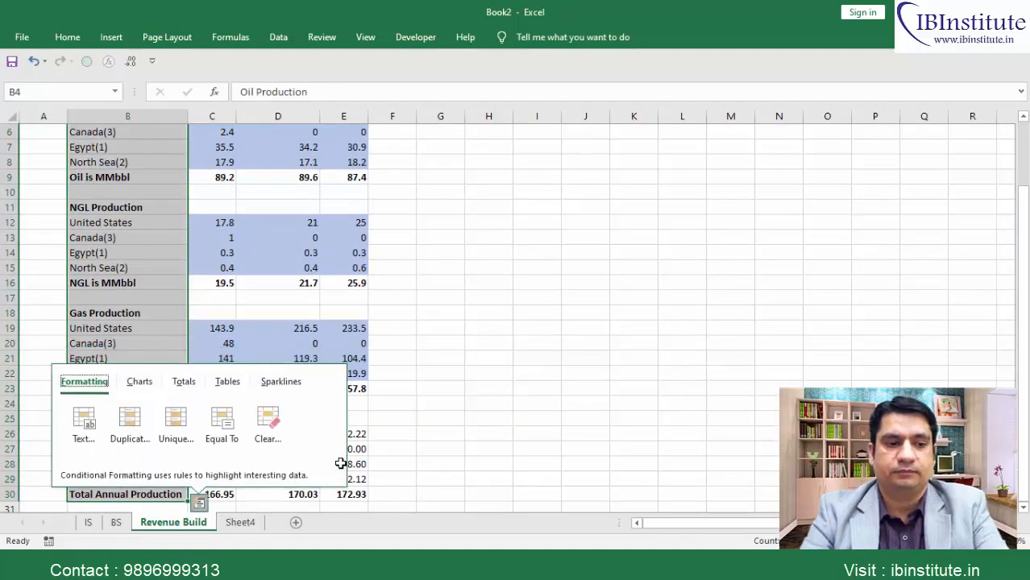
pyautogui.press('Escape')
pyautogui.hotkey('shift', 'Up')
pyautogui.hotkey('shift', 'Up')
pyautogui.hotkey('shift', 'Up')
pyautogui.hotkey('shift', 'Up')
pyautogui.hotkey('shift', 'Up')
pyautogui.hotkey('shift', 'Up')
pyautogui.hotkey('shift', 'Up')
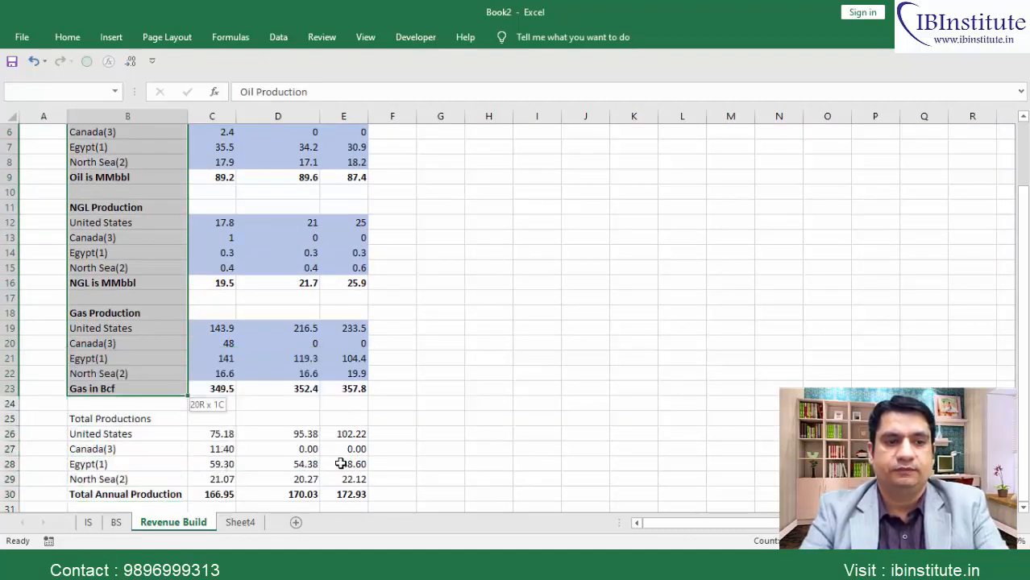
pyautogui.hotkey('ctrl', 'c')
# Paste the copied production labels below the Total Annual Production row, starting in cell B32.
pyautogui.press('Down')
pyautogui.press('Down')
pyautogui.press('Down')
pyautogui.press('Down')
pyautogui.press('Down')
pyautogui.press('Down')
pyautogui.press('Down')
pyautogui.press('Down')
pyautogui.press('Down')
pyautogui.press('Down')
pyautogui.press('Down')
pyautogui.press('Down')
pyautogui.press('Down')
pyautogui.press('Down')
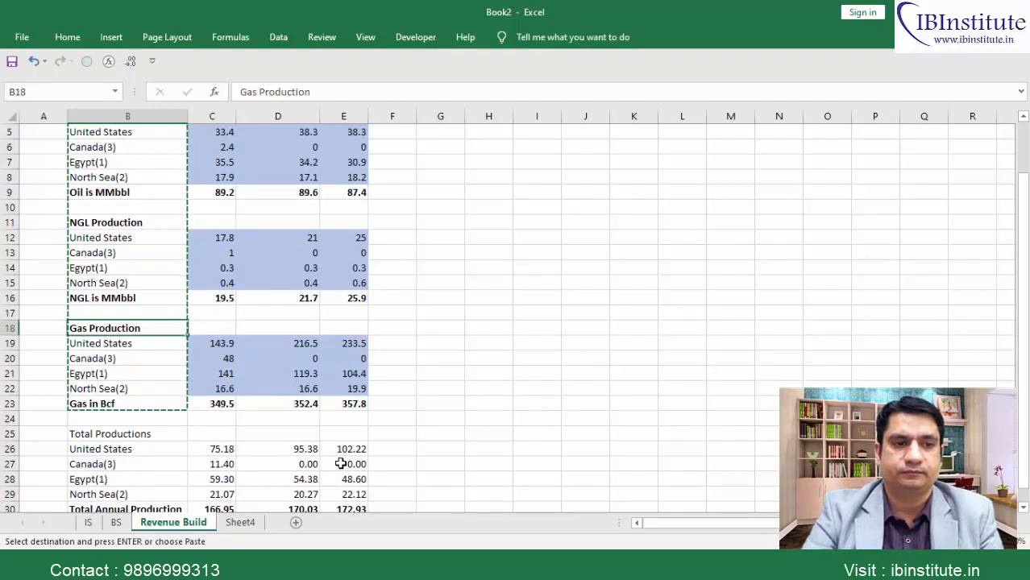
pyautogui.press('Down')
pyautogui.press('Down')
pyautogui.press('Down')
pyautogui.press('Down')
pyautogui.press('Down')
pyautogui.press('Down')
pyautogui.press('Down')
pyautogui.press('Down')
pyautogui.press('Down')
pyautogui.press('Down')
pyautogui.press('Down')
pyautogui.press('Down')
pyautogui.press('Down')
pyautogui.press('Down')
pyautogui.press('Down')
pyautogui.press('Down')
pyautogui.press('Down')
pyautogui.press('Down')
pyautogui.press('Down')
pyautogui.press('Down')
pyautogui.press('Up')
pyautogui.press('Up')
pyautogui.press('Up')
pyautogui.press('Up')
pyautogui.press('Up')
pyautogui.press('Up')
pyautogui.press('Up')
pyautogui.press('Up')
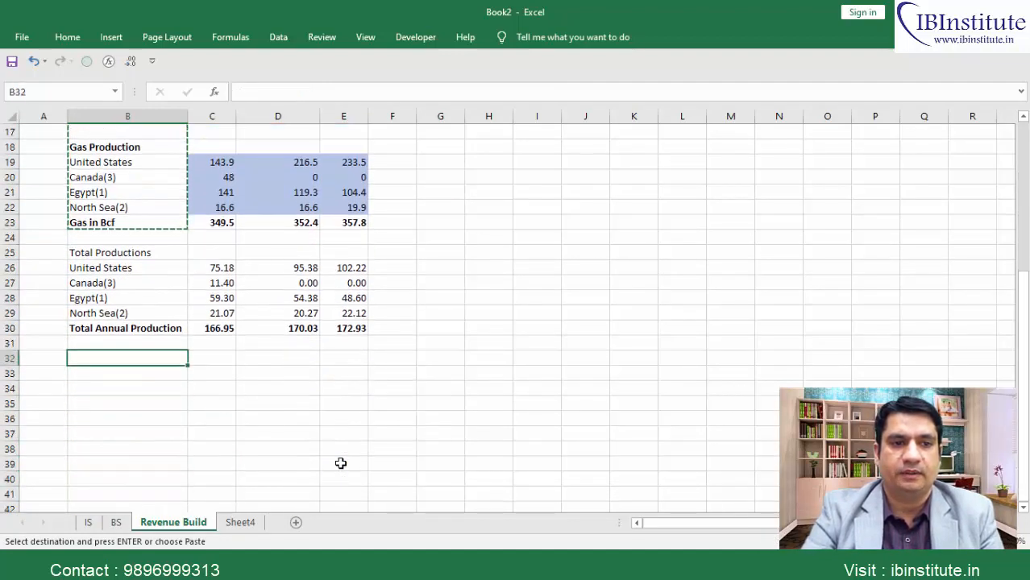
pyautogui.press('Return')
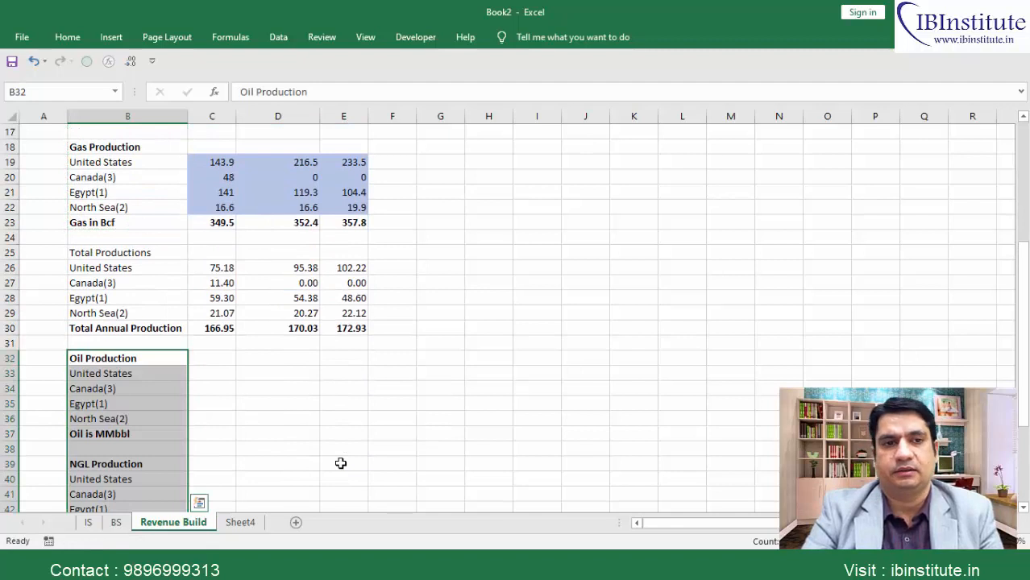
# Fill the Oil Production input cells C33:E36 with the same light blue theme colour as the historical figures above.
pyautogui.press('Down')
pyautogui.press('Right')
pyautogui.hotkey('shift', 'Right')
pyautogui.hotkey('shift', 'Right')
pyautogui.hotkey('shift', 'Down')
pyautogui.hotkey('shift', 'Down')
pyautogui.hotkey('shift', 'Down')
pyautogui.press('alt')
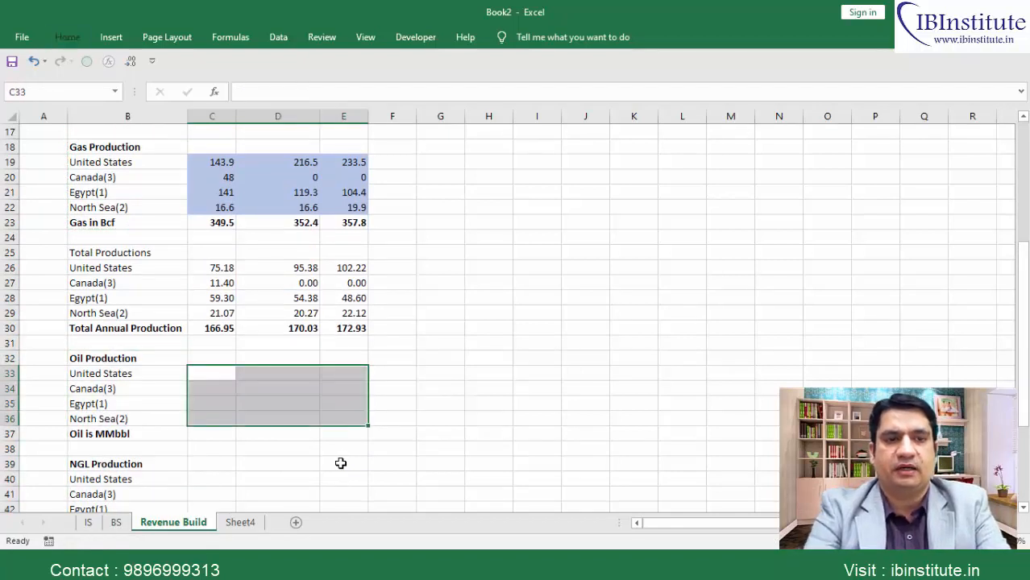
pyautogui.press('h')
pyautogui.press('h')
pyautogui.press('Down')
pyautogui.press('Right')
pyautogui.press('Right')
pyautogui.press('Right')
pyautogui.press('Right')
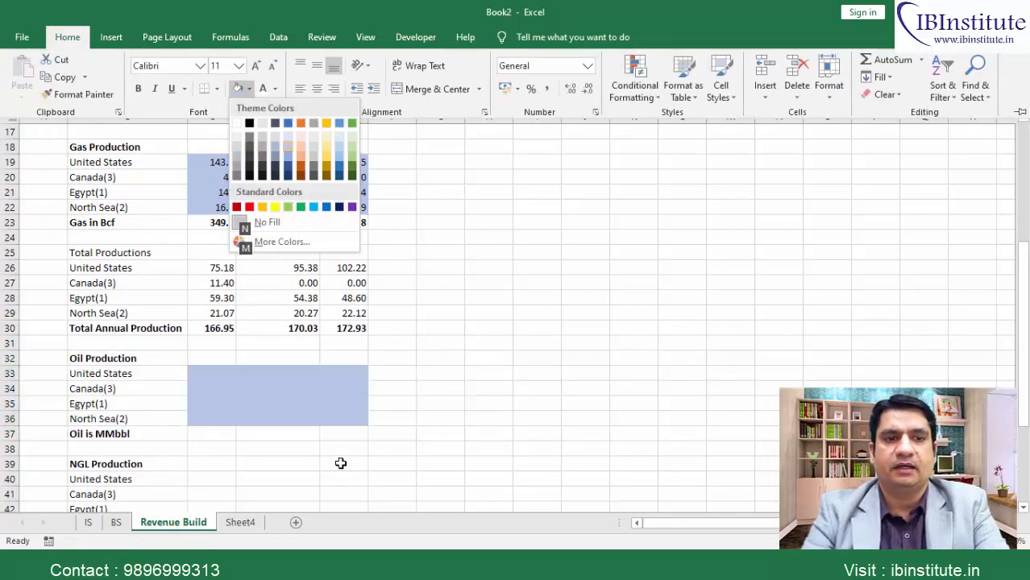
pyautogui.press('Return')
# Apply the light blue fill of the oil input cells to the NGL Production range C40:E43.
pyautogui.press('Down')
pyautogui.press('Down')
pyautogui.press('Down')
pyautogui.press('Down')
pyautogui.press('Down')
pyautogui.press('Down')
pyautogui.press('Down')
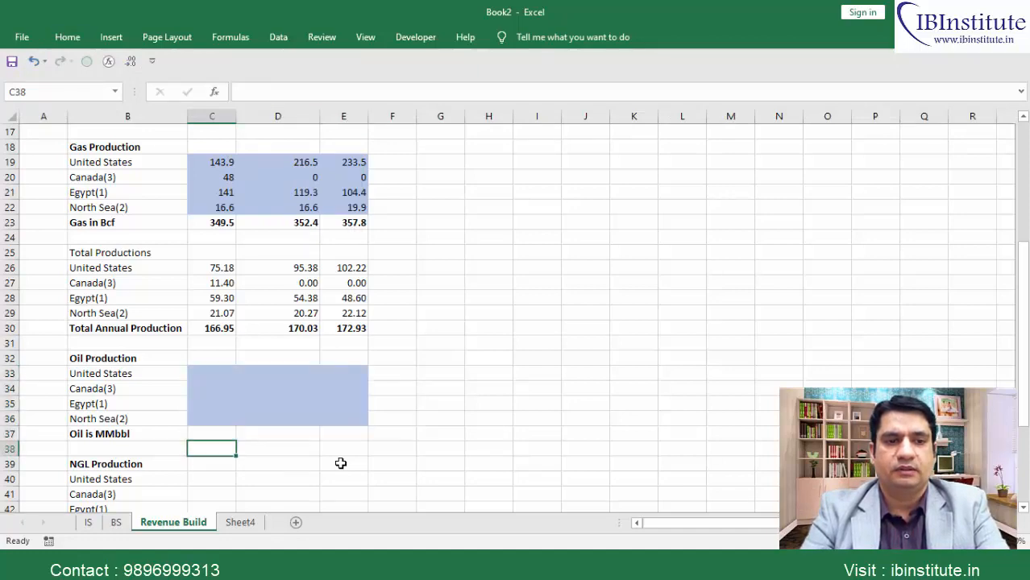
pyautogui.hotkey('shift', 'Right')
pyautogui.hotkey('shift', 'Down')
pyautogui.hotkey('shift', 'Down')
pyautogui.hotkey('shift', 'Down')
pyautogui.hotkey('shift', 'Right')
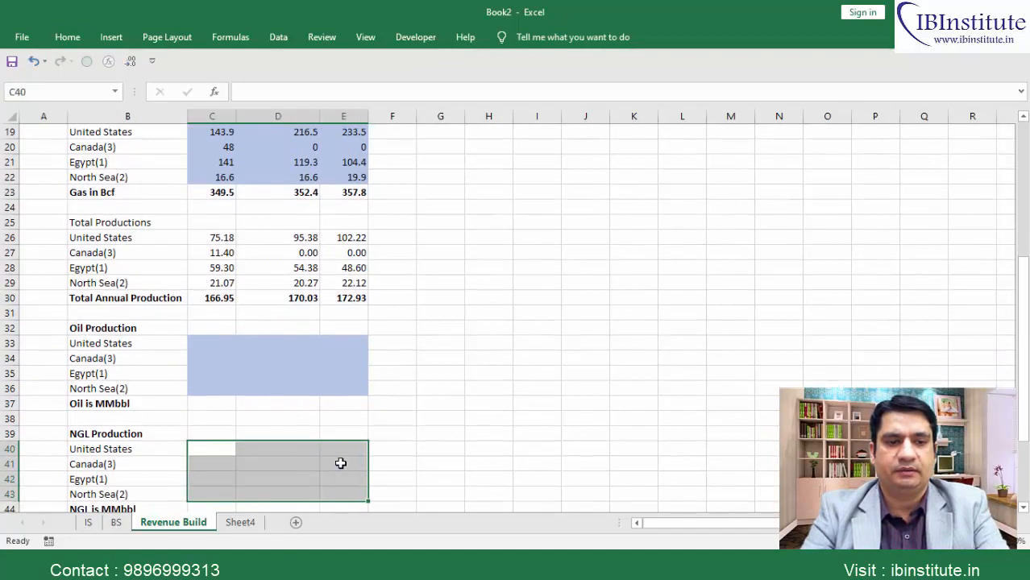
# Extend the light blue fill copied from C36 to the Gas Production input range C47:E50.
pyautogui.press('Down')
pyautogui.press('Down')
pyautogui.press('Down')
pyautogui.press('Down')
pyautogui.press('Down')
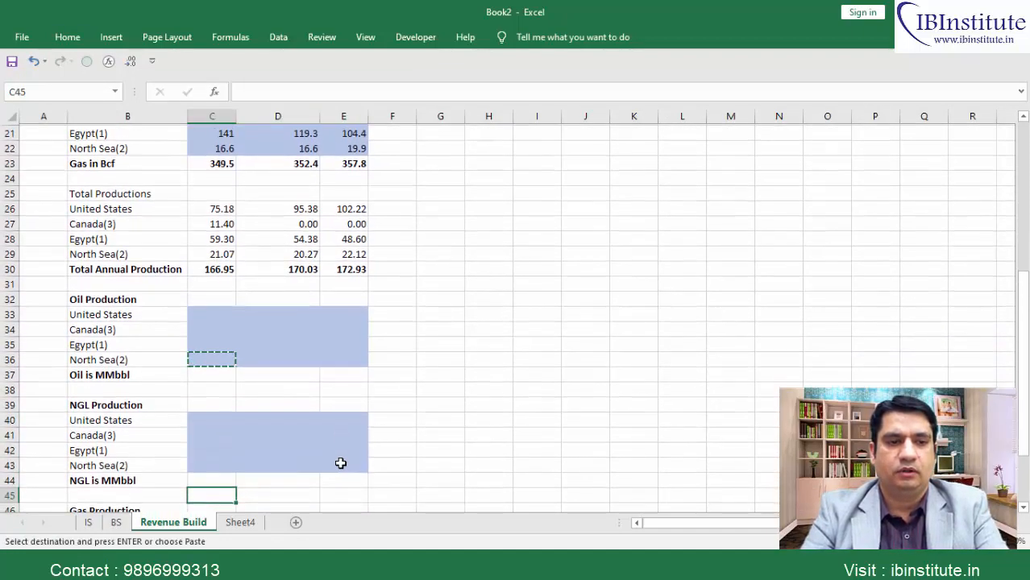
pyautogui.press('Down')
pyautogui.press('Down')
pyautogui.press('Down')
pyautogui.press('Up')
pyautogui.hotkey('shift', 'Down')
pyautogui.hotkey('shift', 'Down')
pyautogui.hotkey('shift', 'Down')
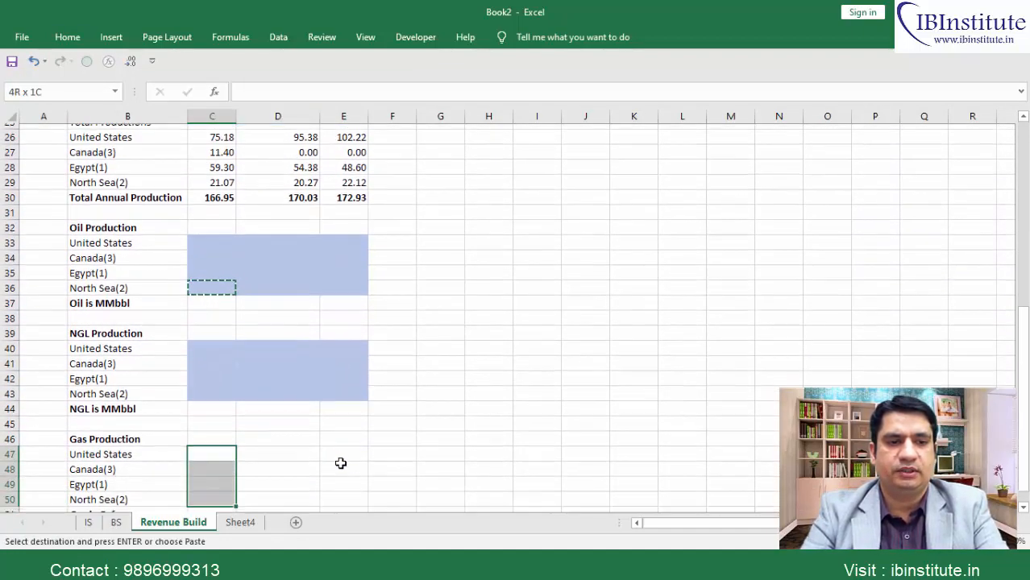
pyautogui.hotkey('shift', 'Right')
pyautogui.hotkey('shift', 'Right')
pyautogui.press('Return')
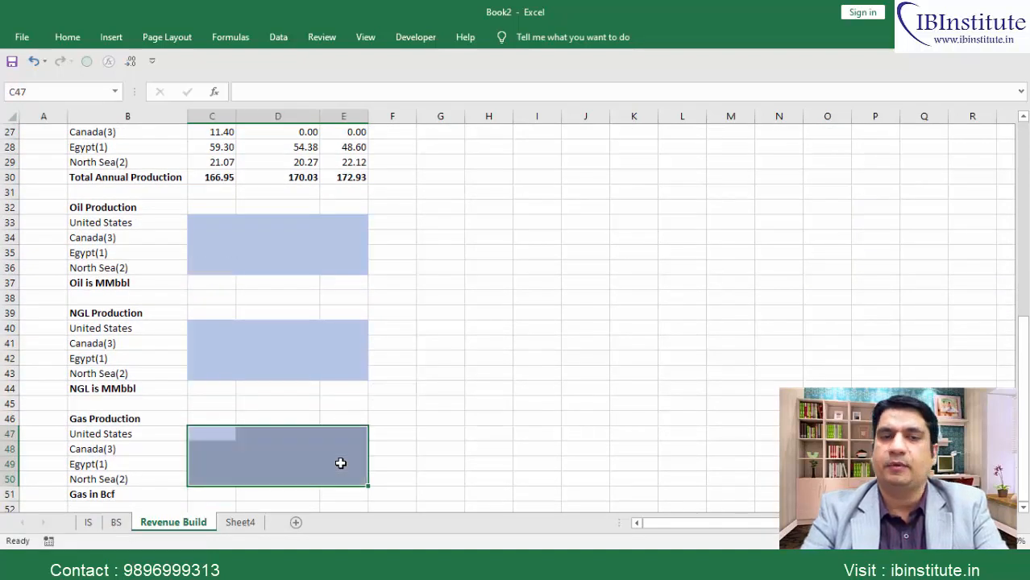
# Change the heading in cell B32 to "Oil Prices".
pyautogui.press('Up')
pyautogui.press('Up')
pyautogui.press('Up')
pyautogui.press('Up')
pyautogui.press('Up')
pyautogui.press('Up')
pyautogui.press('Up')
pyautogui.press('Up')
pyautogui.press('Up')
pyautogui.press('Up')
pyautogui.press('Up')
pyautogui.press('Up')
pyautogui.press('Up')
pyautogui.press('Up')
pyautogui.press('Left')
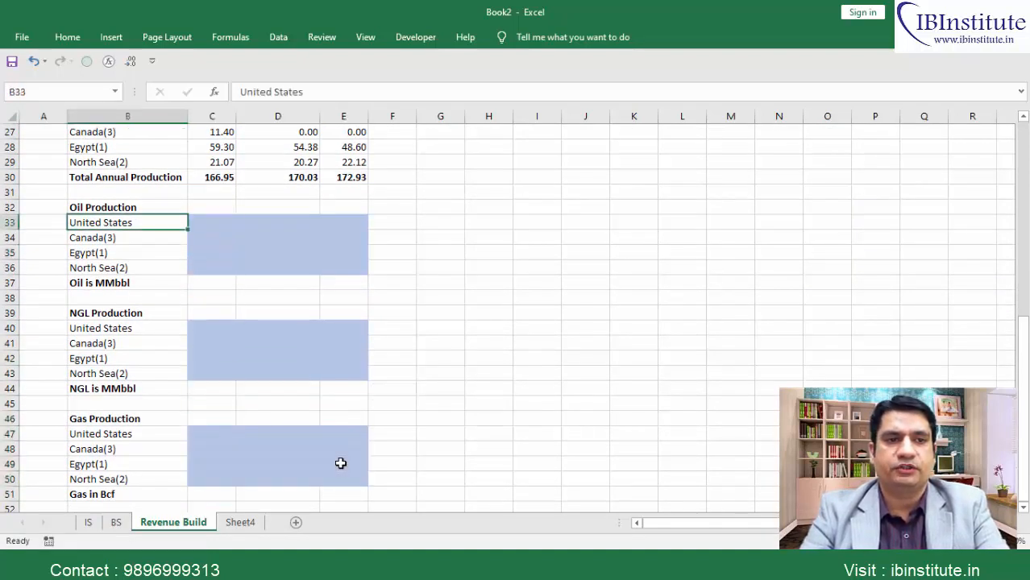
pyautogui.press('Up')
pyautogui.press('F2')
pyautogui.hotkey('ctrl', 'shift', 'Left')
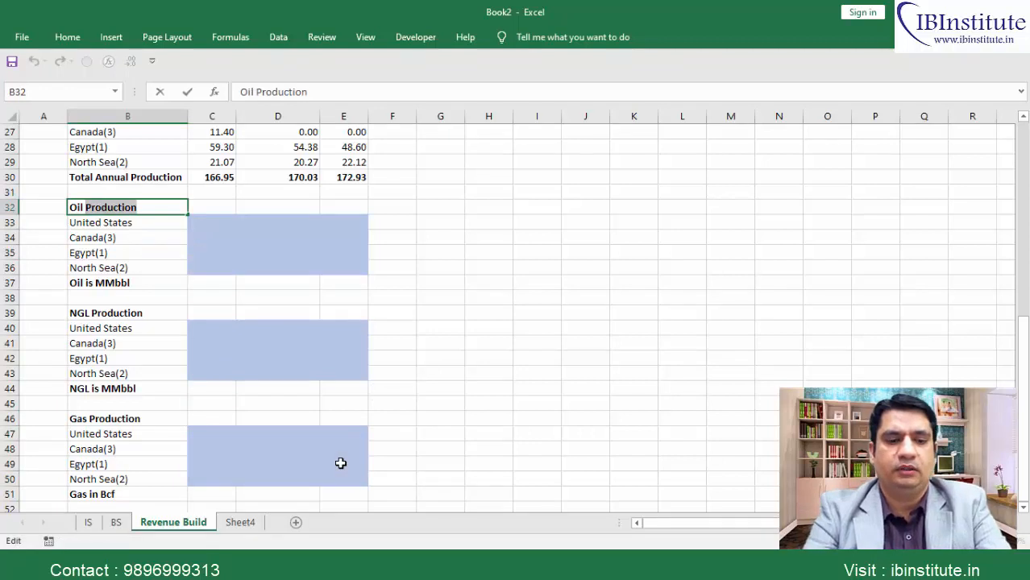
pyautogui.write('prices')
pyautogui.press('F2')
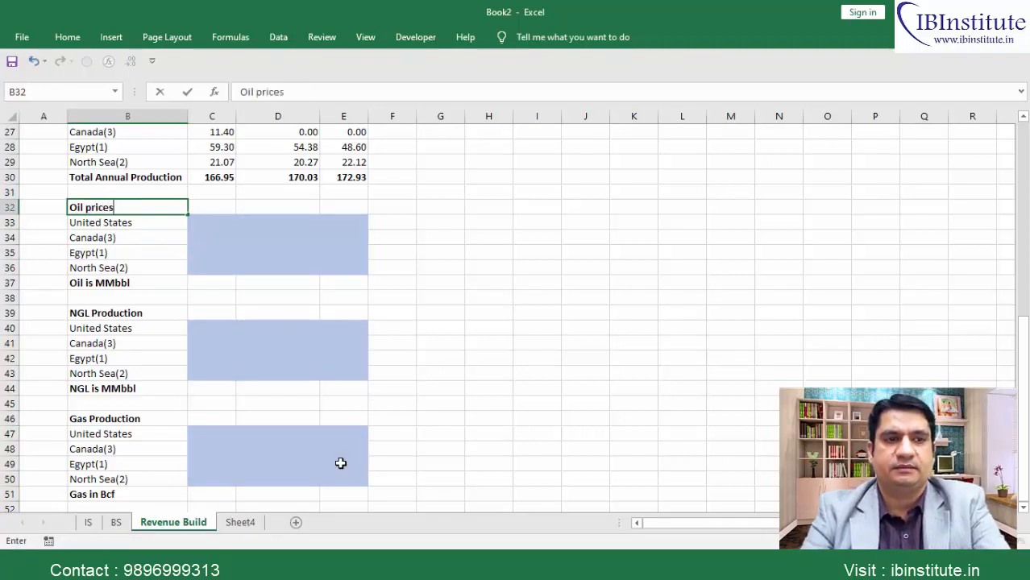
# Change the heading in cell B39 to "NGL Prices".
pyautogui.hotkey('ctrl', 'Down')
pyautogui.press('Down')
pyautogui.press('Down')
pyautogui.press('F2')
pyautogui.press('Left')
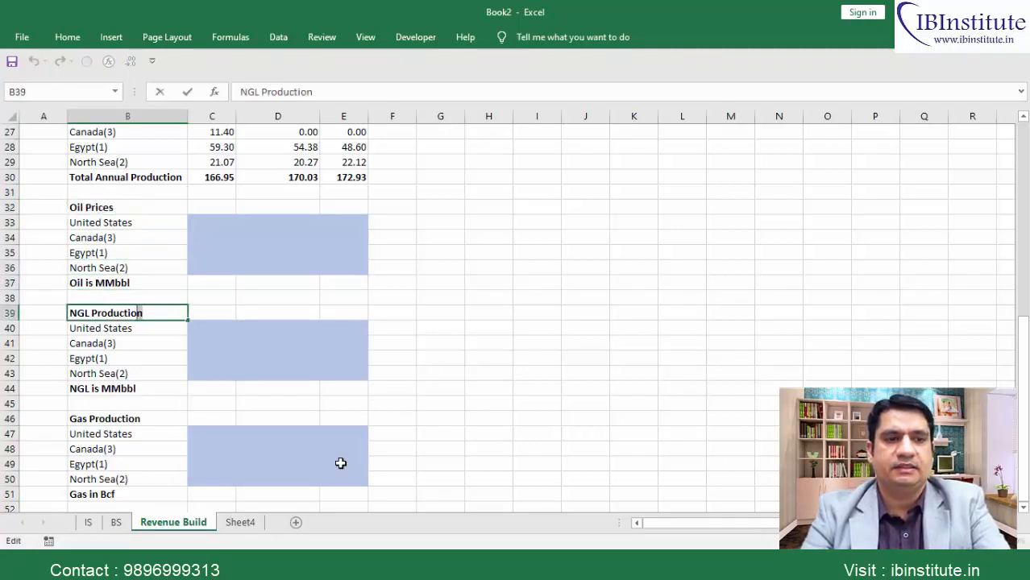
pyautogui.hotkey('shift', 'Left')
pyautogui.hotkey('shift', 'Left')
pyautogui.hotkey('shift', 'Left')
pyautogui.hotkey('shift', 'Left')
pyautogui.hotkey('shift', 'Left')
pyautogui.hotkey('shift', 'Left')
pyautogui.hotkey('shift', 'Left')
pyautogui.write("ices'")
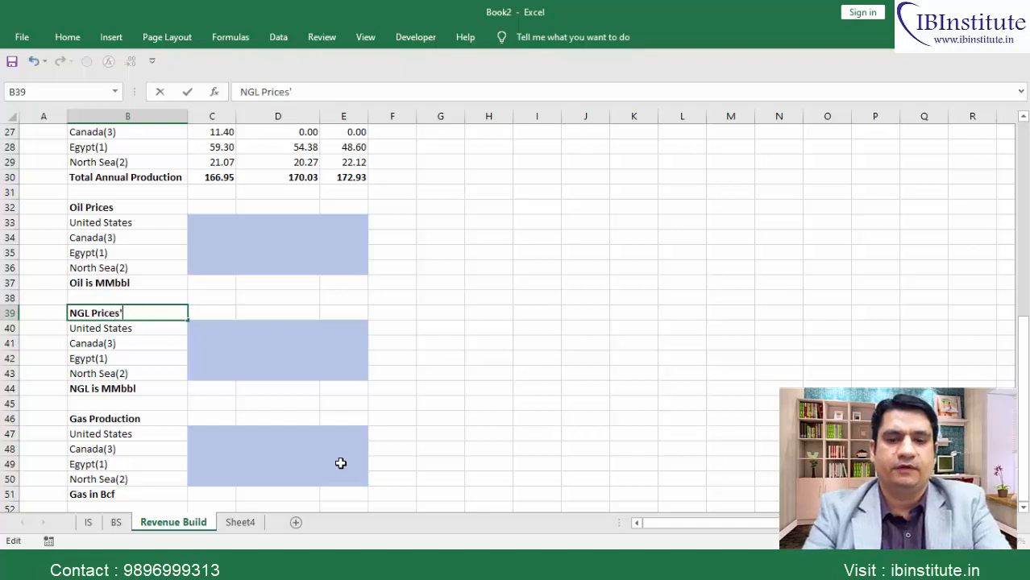
pyautogui.press('BackSpace')
pyautogui.hotkey('ctrl', 'Return')
# Change the heading in cell B46 to "Gas Prices".
pyautogui.press('Down')
pyautogui.hotkey('ctrl', 'Down')
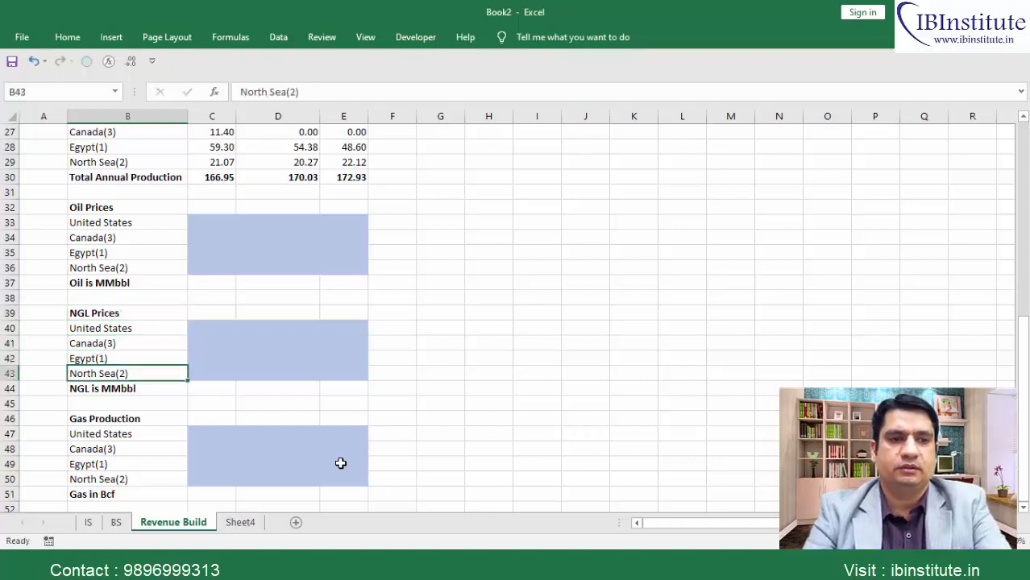
pyautogui.press('Down')
pyautogui.press('Down')
pyautogui.press('Down')
pyautogui.press('F2')
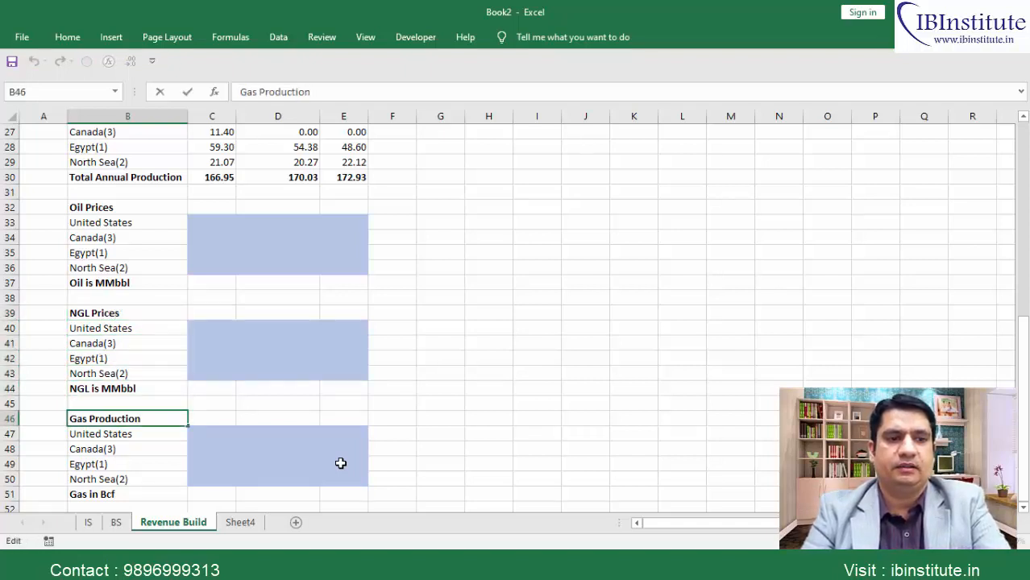
pyautogui.hotkey('shift', 'Left')
pyautogui.hotkey('shift', 'Left')
pyautogui.hotkey('shift', 'Left')
pyautogui.hotkey('shift', 'Left')
pyautogui.hotkey('shift', 'Left')
pyautogui.hotkey('shift', 'Left')
pyautogui.hotkey('shift', 'Left')
pyautogui.hotkey('shift', 'Left')
pyautogui.write('ic')
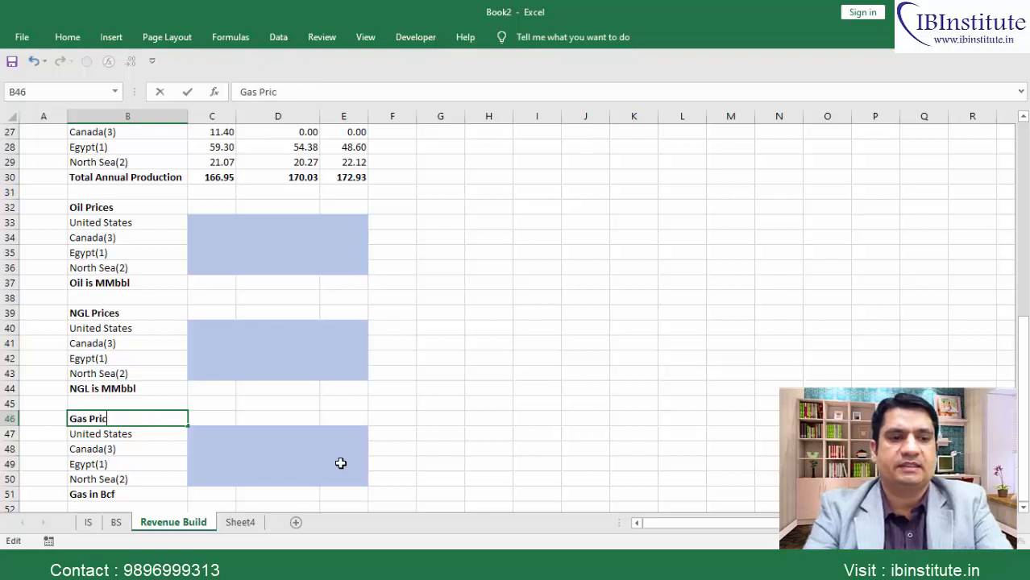
pyautogui.write('es')
pyautogui.press('Return')
pyautogui.press('Right')
pyautogui.press('Right')
pyautogui.hotkey('ctrl', 'Up')
pyautogui.press('Down')
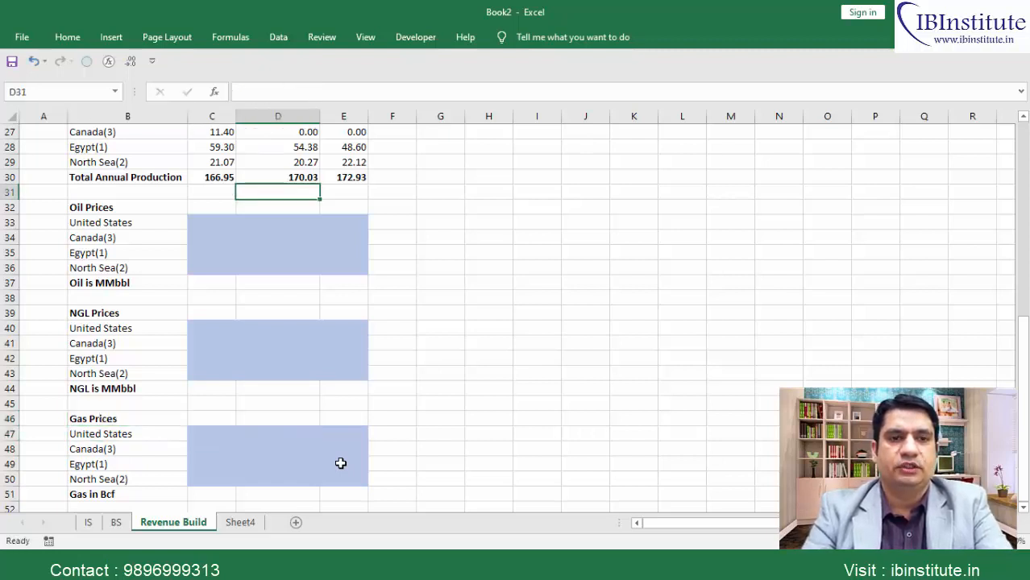
pyautogui.press('Down')
pyautogui.press('Down')
pyautogui.press('Up')
pyautogui.press('Up')
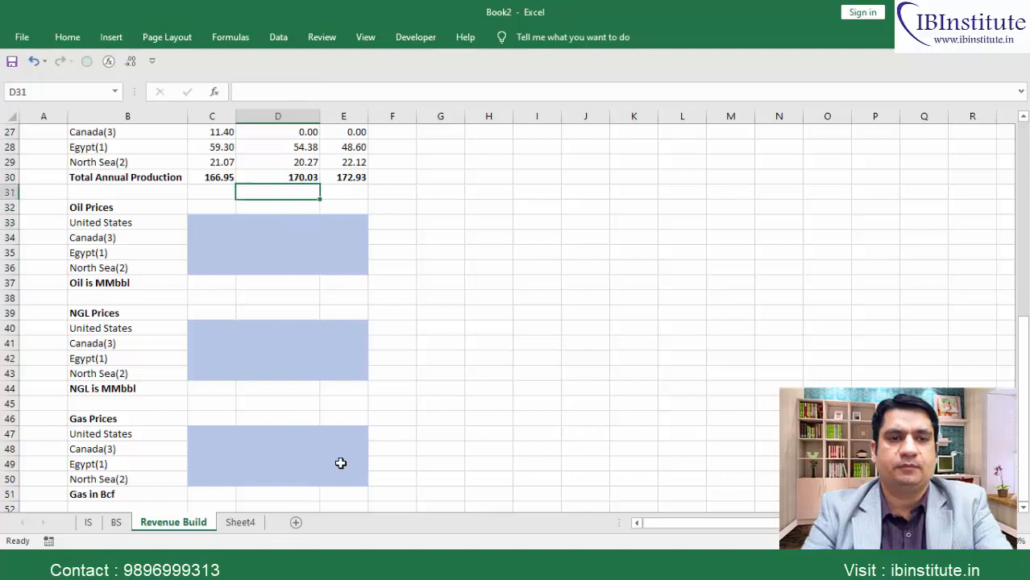
# Freeze the panes at row 3 so that the year header rows 1 and 2 stay fixed on the Revenue Build sheet.
pyautogui.press('Up')
pyautogui.press('Up')
pyautogui.press('Up')
pyautogui.press('Up')
pyautogui.press('Up')
pyautogui.press('Up')
pyautogui.press('Up')
pyautogui.press('Up')
pyautogui.press('Up')
pyautogui.press('Up')
pyautogui.press('Up')
pyautogui.press('Up')
pyautogui.press('Up')
pyautogui.press('Up')
pyautogui.press('Up')
pyautogui.press('Up')
pyautogui.press('Up')
pyautogui.press('Up')
pyautogui.press('Up')
pyautogui.press('Up')
pyautogui.press('Up')
pyautogui.press('Up')
pyautogui.press('Up')
pyautogui.press('Up')
pyautogui.press('Up')
pyautogui.press('Up')
pyautogui.press('Up')
pyautogui.press('Up')
pyautogui.press('Up')
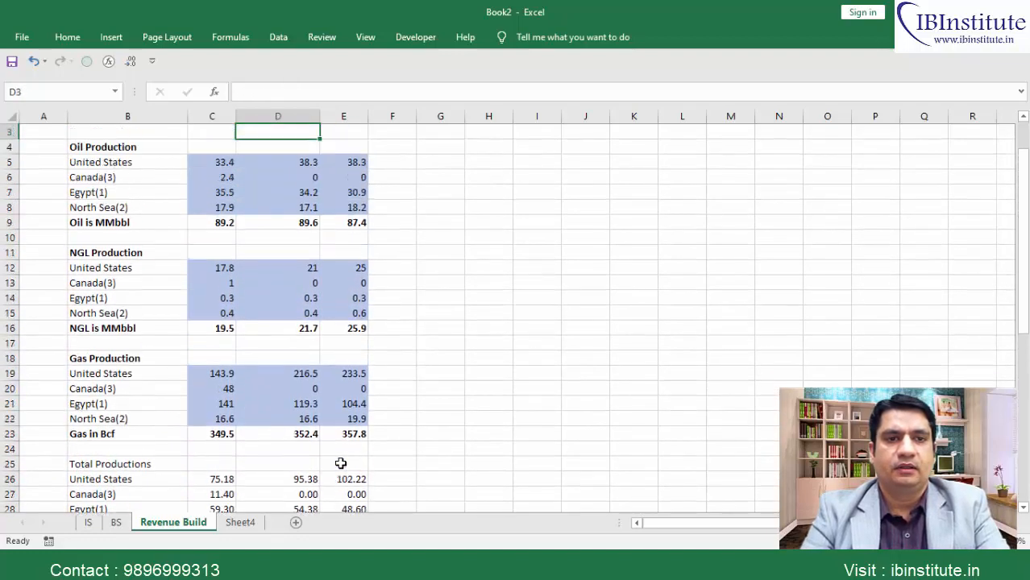
pyautogui.press('Down')
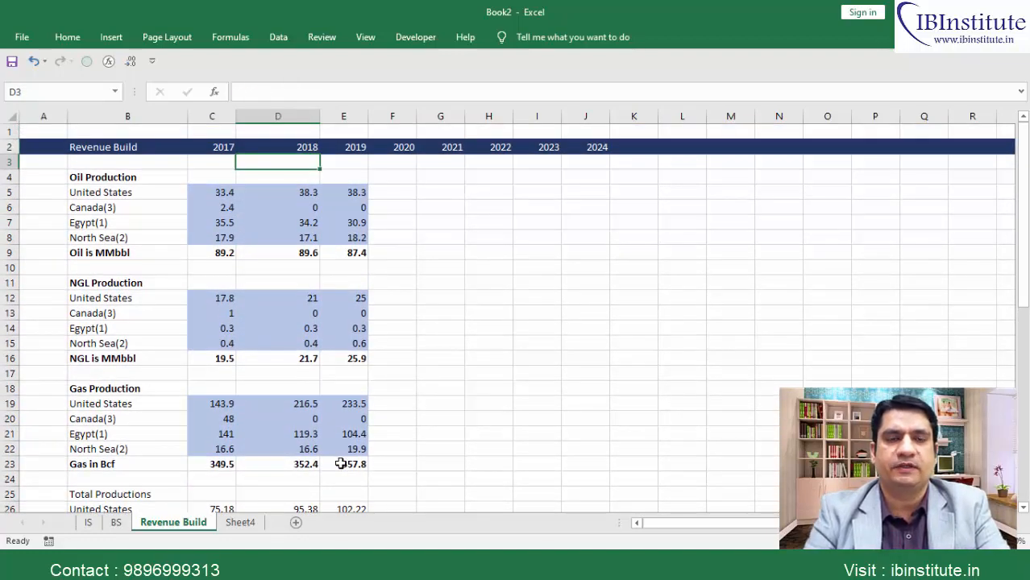
pyautogui.click(10, 163)
pyautogui.click(368, 40)
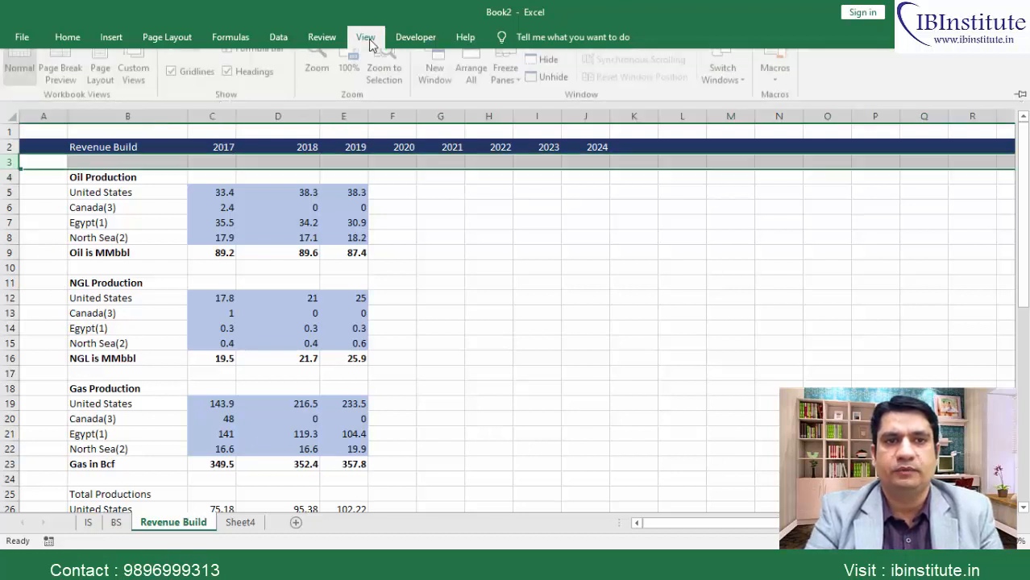
pyautogui.click(507, 87)
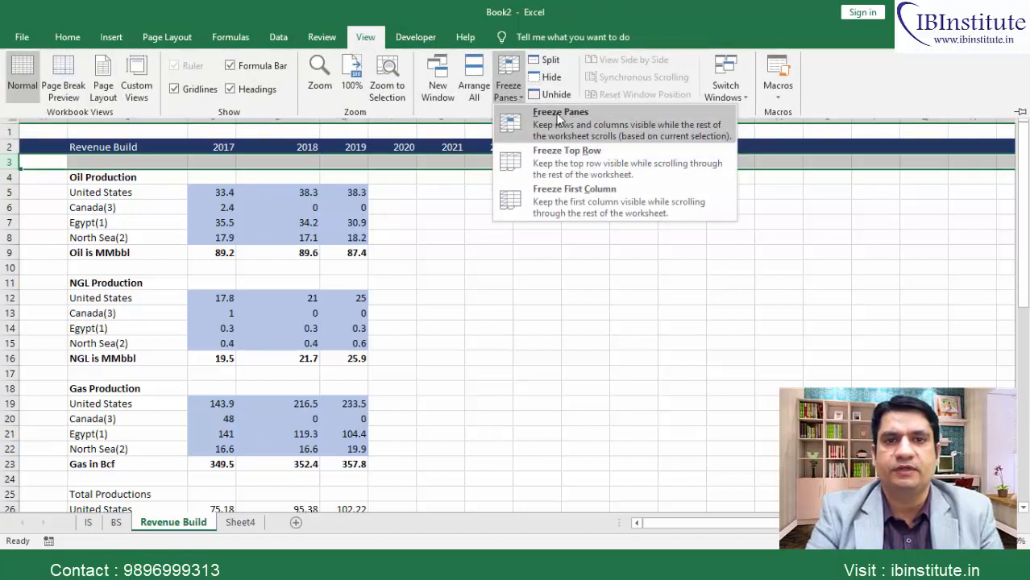
pyautogui.click(558, 119)
pyautogui.hotkey('ctrl', 'F1')
# Check the frozen year header against the rows from Oil Production down through the Gas Prices section.
pyautogui.click(293, 242)
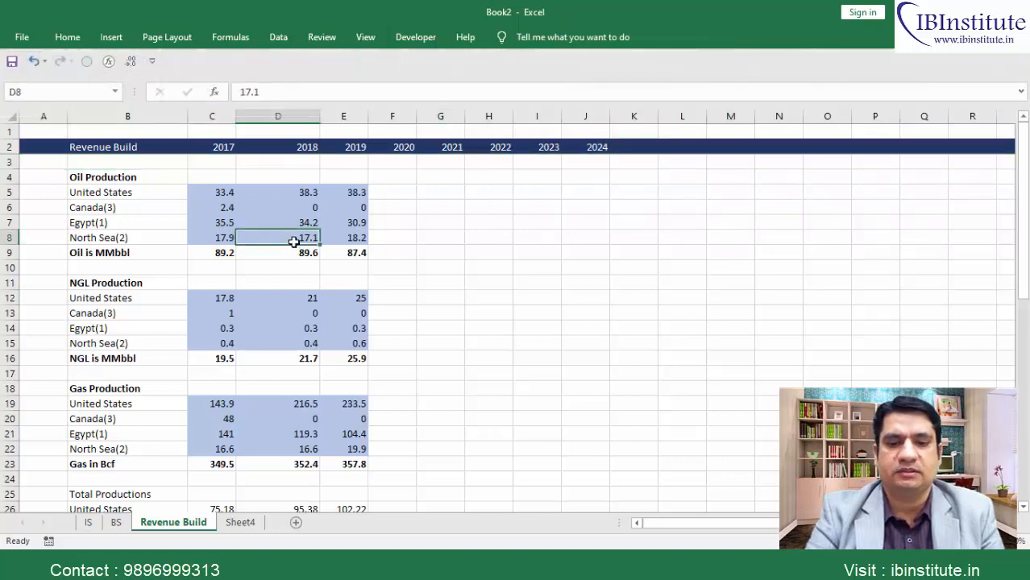
pyautogui.press('Down')
pyautogui.press('Down')
pyautogui.press('Down')
pyautogui.press('Down')
pyautogui.press('Down')
pyautogui.press('Down')
pyautogui.press('Down')
pyautogui.press('Down')
pyautogui.press('Down')
pyautogui.press('Down')
pyautogui.press('Down')
pyautogui.press('Down')
pyautogui.press('Down')
pyautogui.press('Down')
pyautogui.press('Down')
pyautogui.press('Down')
pyautogui.press('Down')
pyautogui.press('Down')
pyautogui.press('Down')
pyautogui.press('Down')
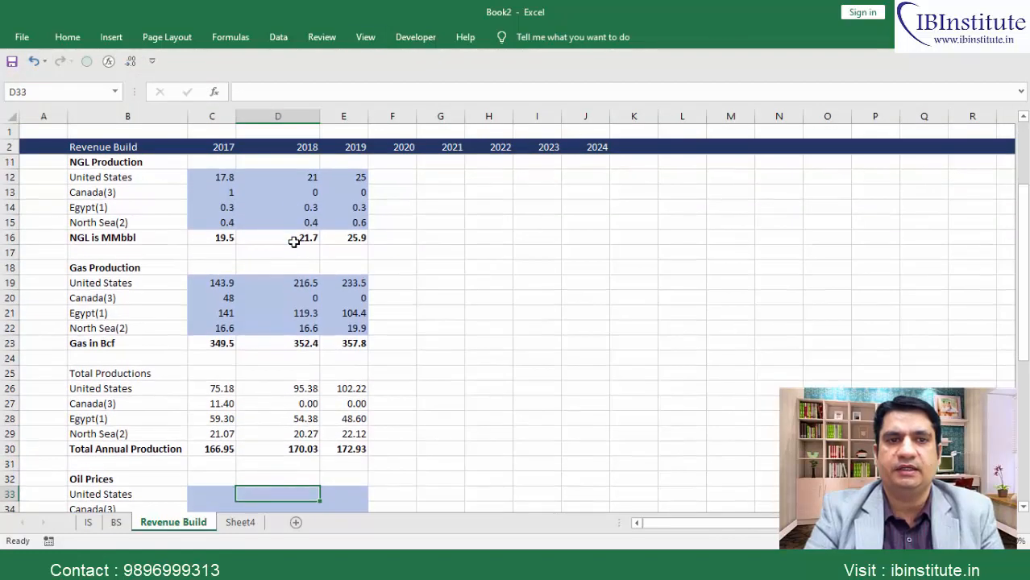
pyautogui.press('Down')
pyautogui.press('Down')
pyautogui.press('Down')
pyautogui.press('Down')
pyautogui.press('Down')
pyautogui.press('Down')
pyautogui.press('Down')
pyautogui.press('Down')
pyautogui.press('Down')
pyautogui.press('Down')
pyautogui.press('Down')
pyautogui.press('Down')
pyautogui.press('Down')
pyautogui.press('Down')
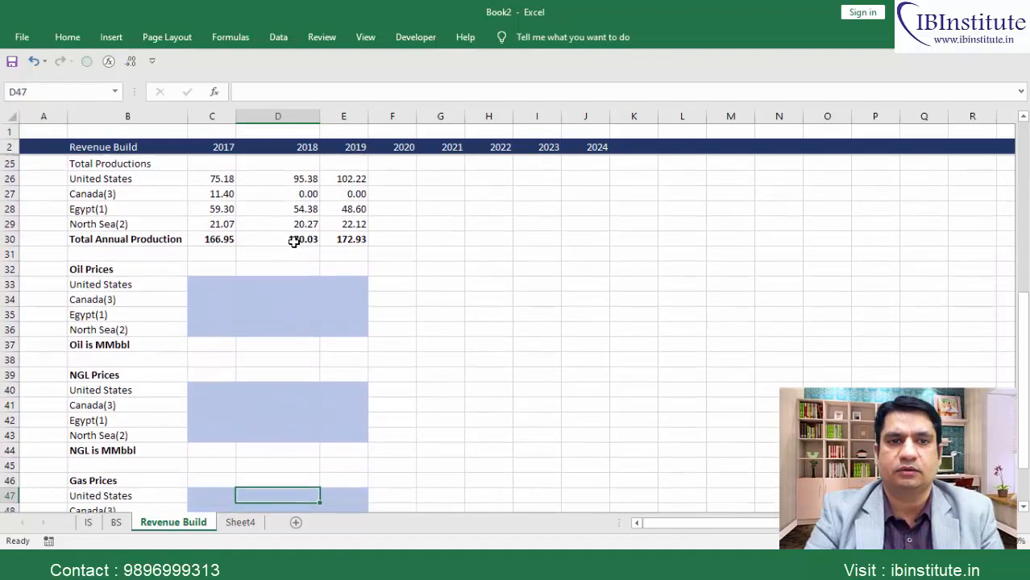
pyautogui.press('Down')
pyautogui.press('Down')
pyautogui.press('Down')
pyautogui.press('Down')
pyautogui.press('Down')
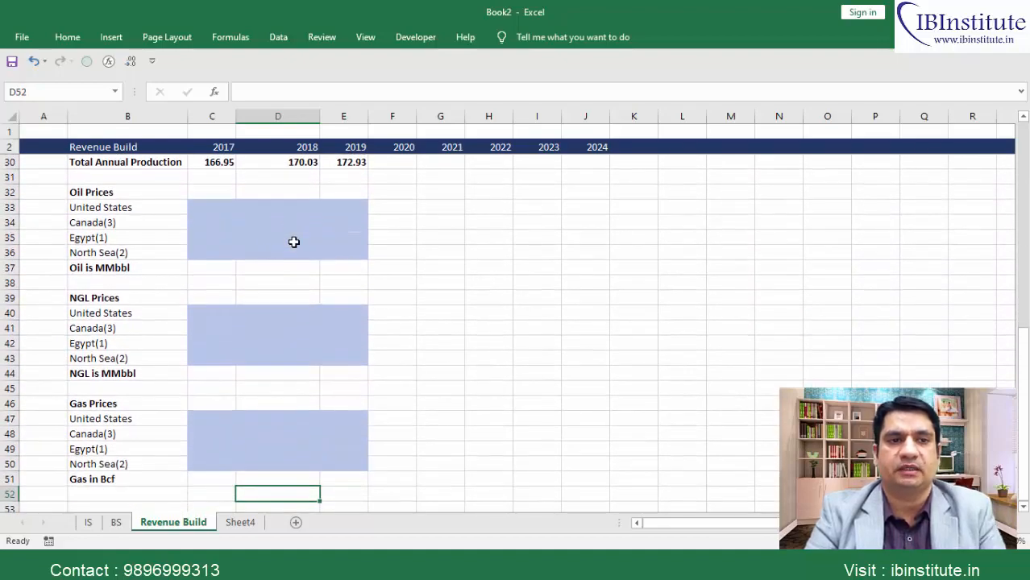
# Copy the 2019 United States oil price of 54.71 from the Apache 10K PDF into E33 and enter 0 for Canada in E34.
pyautogui.hotkey('ctrl', 'Up')
pyautogui.hotkey('alt', 'Tab')
pyautogui.hotkey('alt', 'Tab')
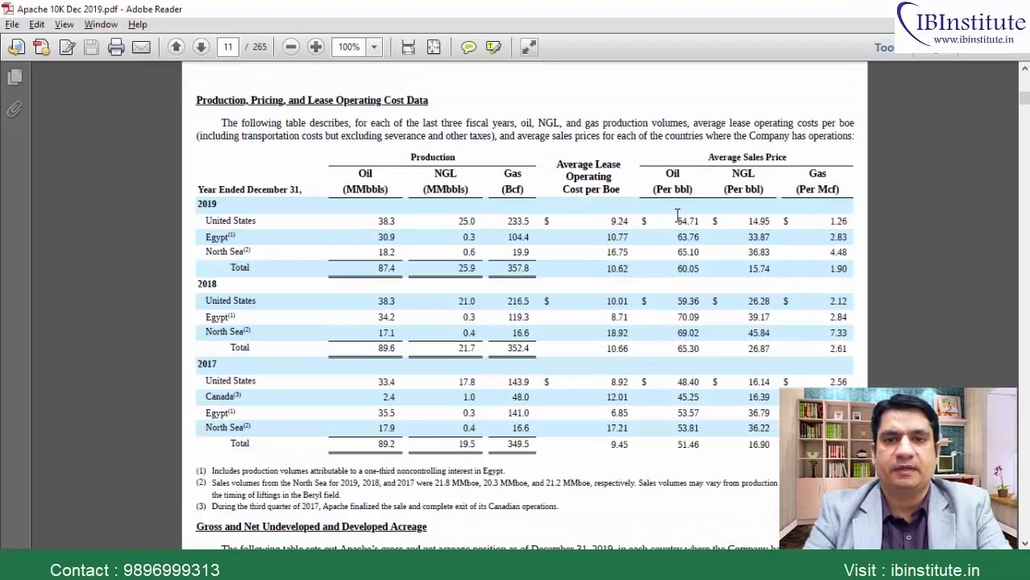
pyautogui.moveTo(681, 219); pyautogui.dragTo(698, 219)
pyautogui.hotkey('ctrl', 'c')
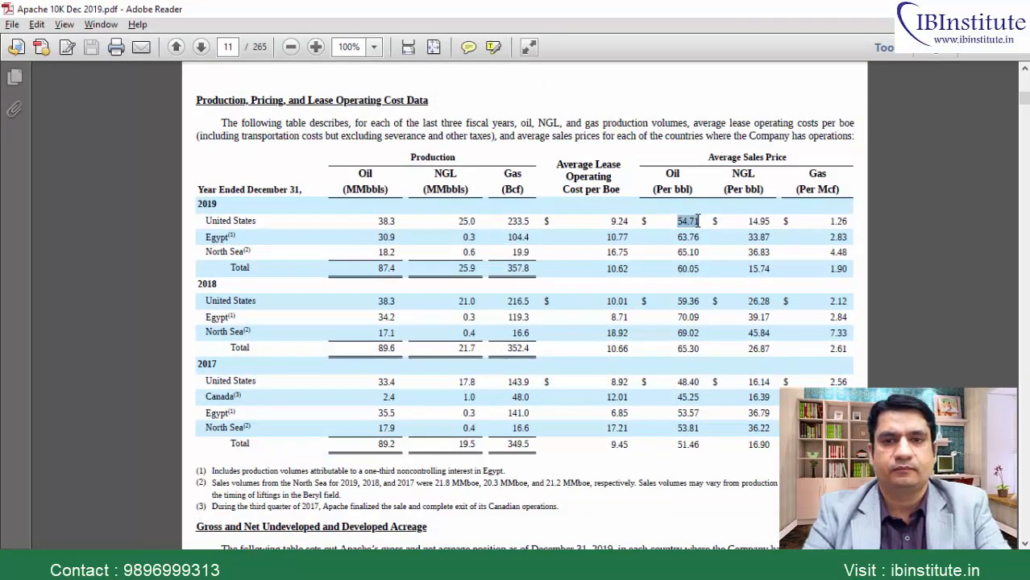
pyautogui.hotkey('alt', 'Tab')
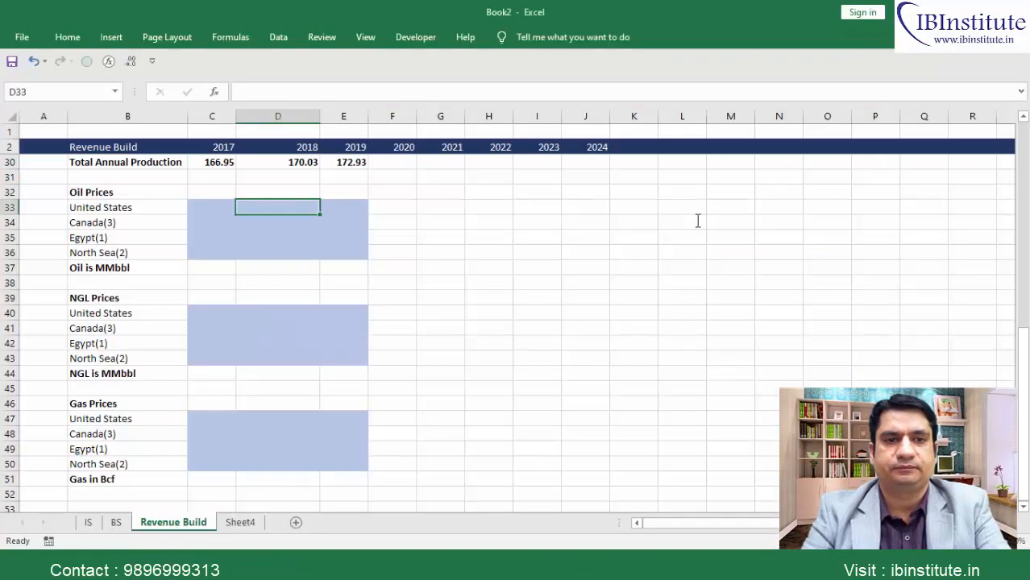
pyautogui.press('Right')
pyautogui.hotkey('ctrl', 'v')
pyautogui.press('Down')
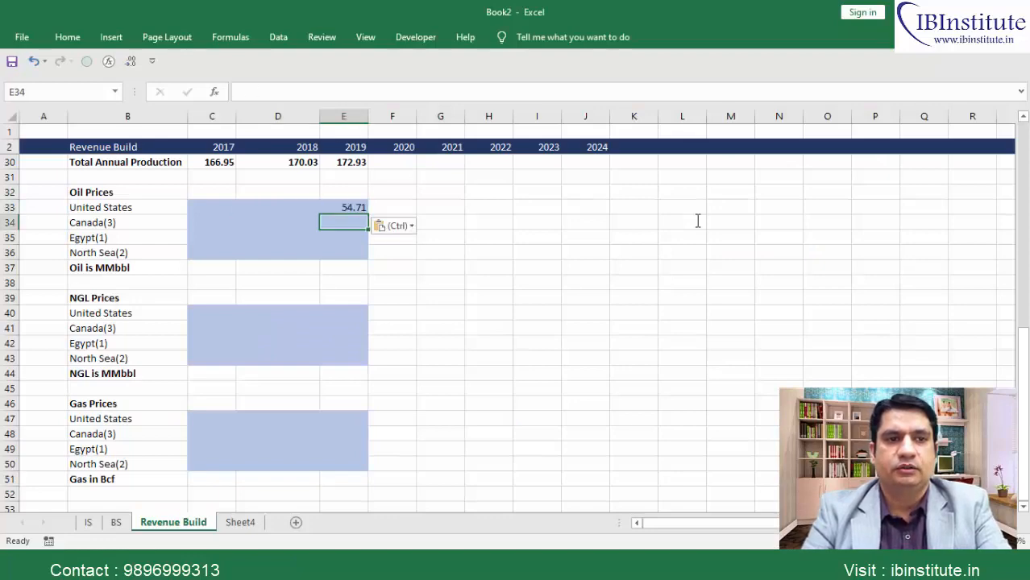
pyautogui.write('0')
pyautogui.press('Return')
# Copy the 2019 Egypt and North Sea oil prices, 63.76 and 65.10, from the Apache 10K PDF into E35:E36.
pyautogui.hotkey('alt', 'Tab')
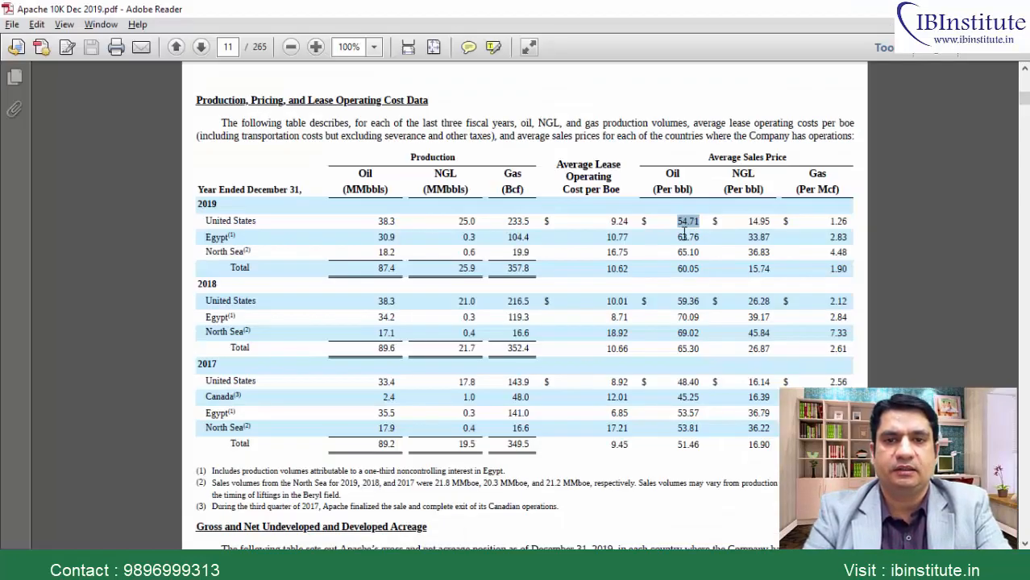
pyautogui.moveTo(677, 235); pyautogui.dragTo(697, 253)
pyautogui.hotkey('ctrl', 'c')
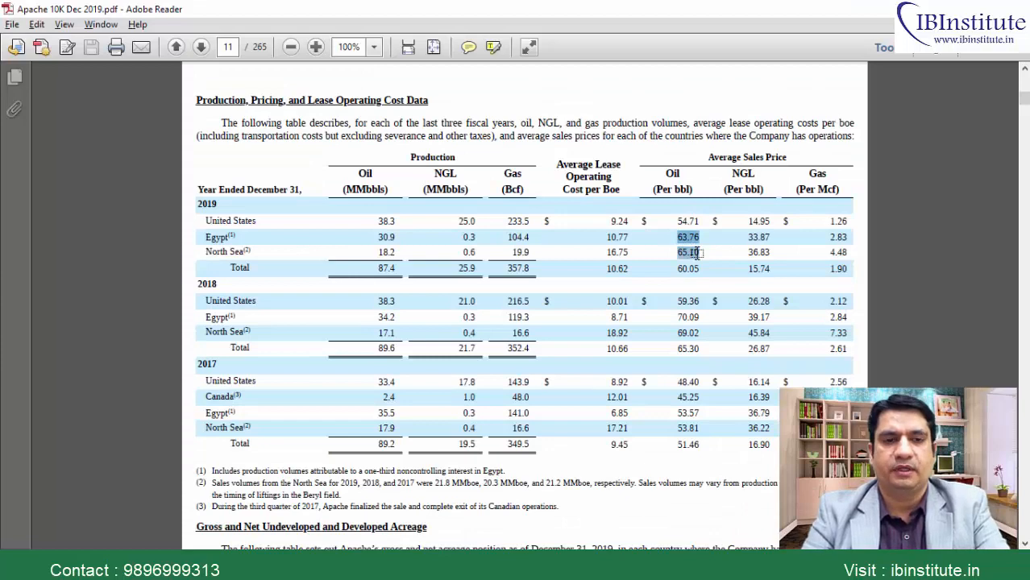
pyautogui.hotkey('alt', 'Tab')
pyautogui.hotkey('ctrl', 'v')
# Copy the 2018 United States oil price of 59.36 from the PDF into D33 and enter 0 for Canada in D34.
pyautogui.press('Up')
pyautogui.press('Up')
pyautogui.press('Left')
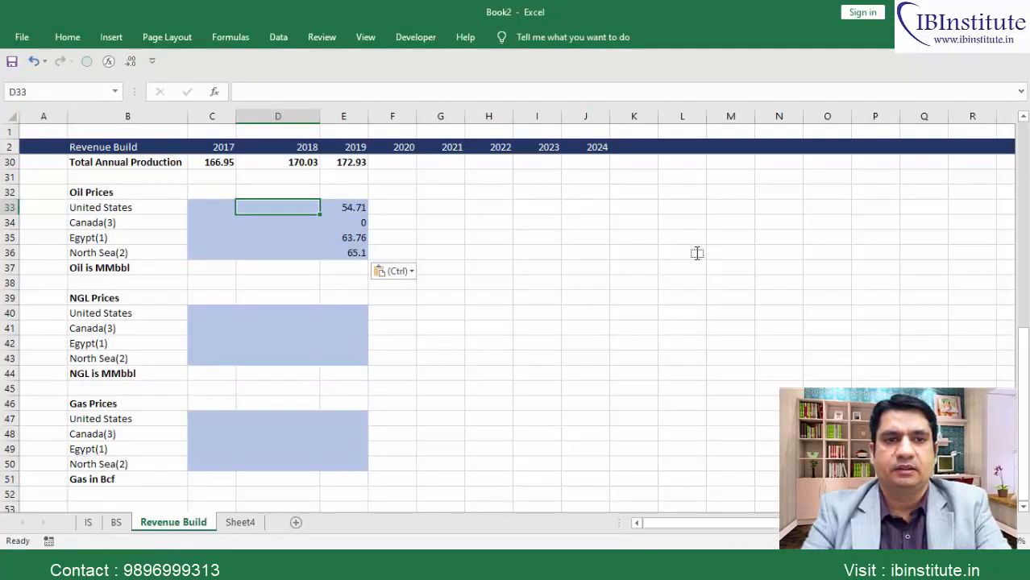
pyautogui.hotkey('alt', 'Tab')
pyautogui.doubleClick(695, 302)
pyautogui.hotkey('ctrl', 'c')
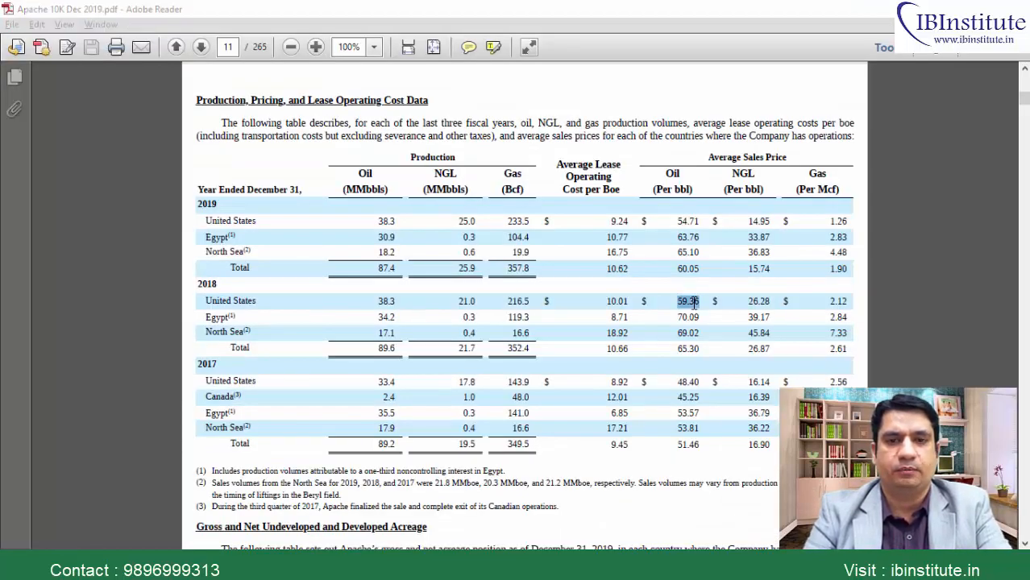
pyautogui.hotkey('alt', 'Tab')
pyautogui.hotkey('ctrl', 'v')
pyautogui.press('Down')
pyautogui.write('0')
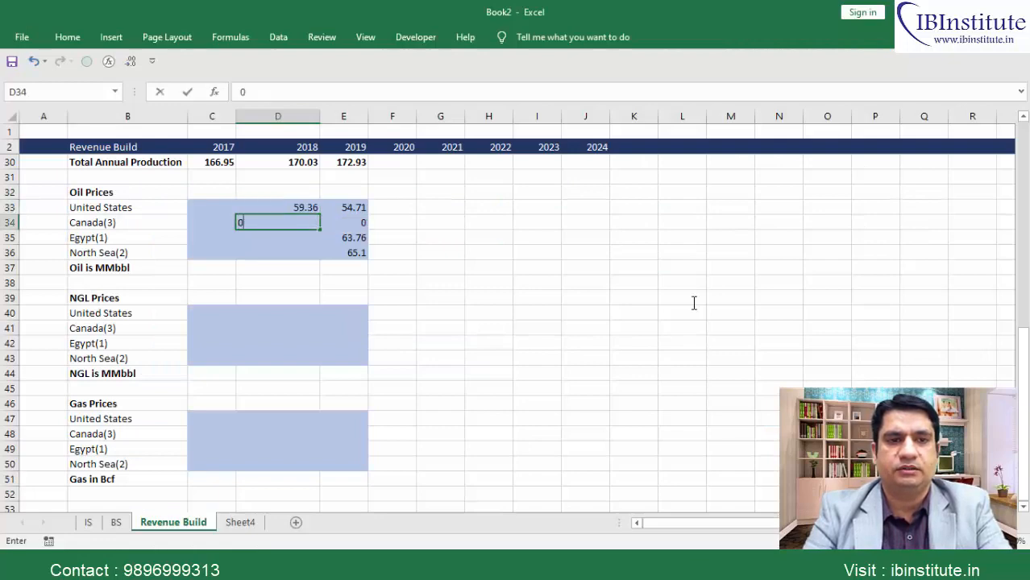
pyautogui.press('Return')
# Copy the 2018 Egypt and North Sea oil prices, 70.09 and 69.02, from the PDF into D35:D36.
pyautogui.hotkey('alt', 'Tab')
pyautogui.moveTo(678, 321); pyautogui.dragTo(703, 330)
pyautogui.hotkey('ctrl', 'c')
pyautogui.hotkey('alt', 'Tab')
pyautogui.hotkey('ctrl', 'v')
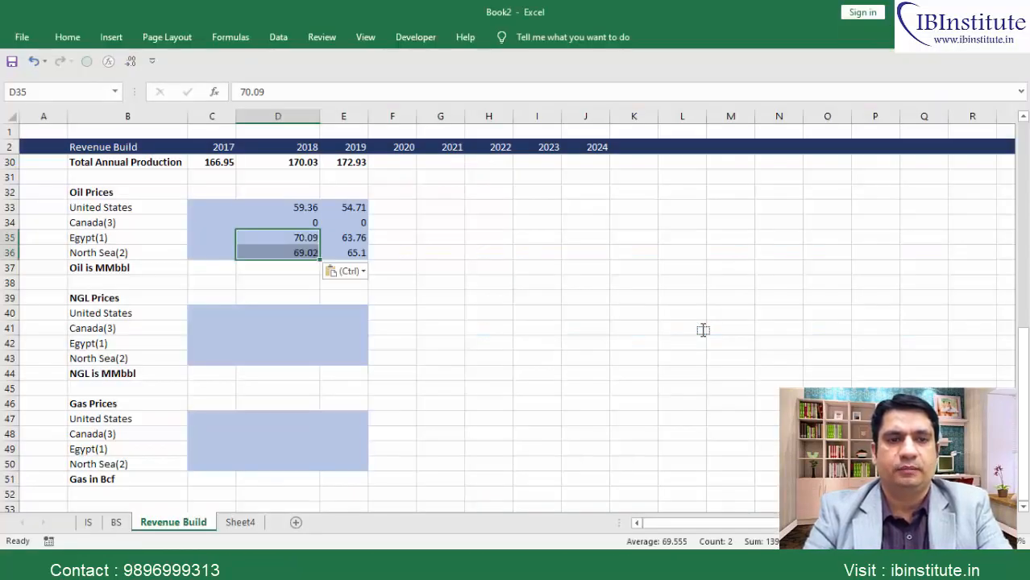
# Copy the four 2017 oil prices, 48.40, 45.25, 53.57 and 53.81, from the PDF into C33:C36.
pyautogui.press('Up')
pyautogui.press('Up')
pyautogui.press('Left')
pyautogui.hotkey('alt', 'Tab')
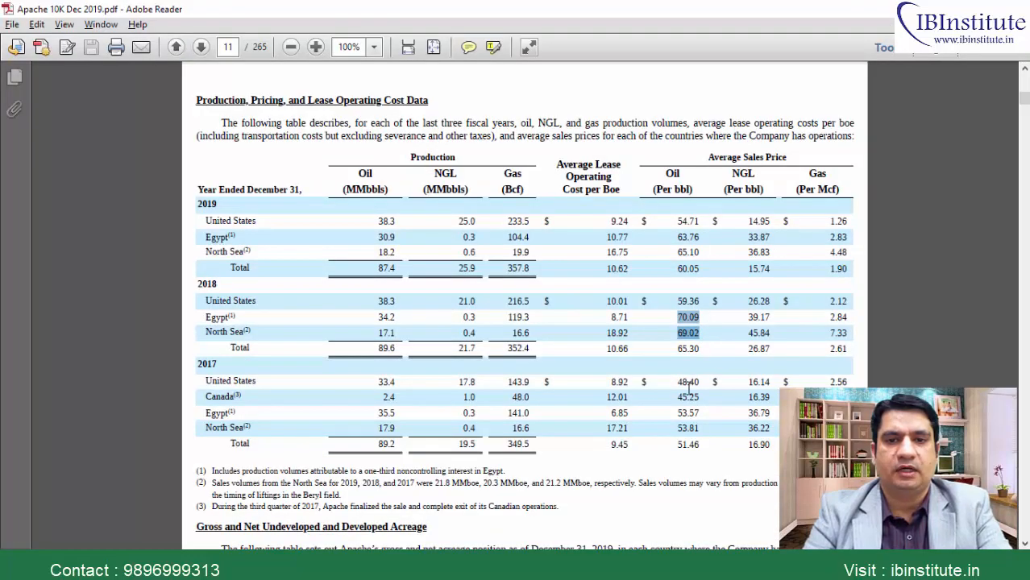
pyautogui.doubleClick(689, 384)
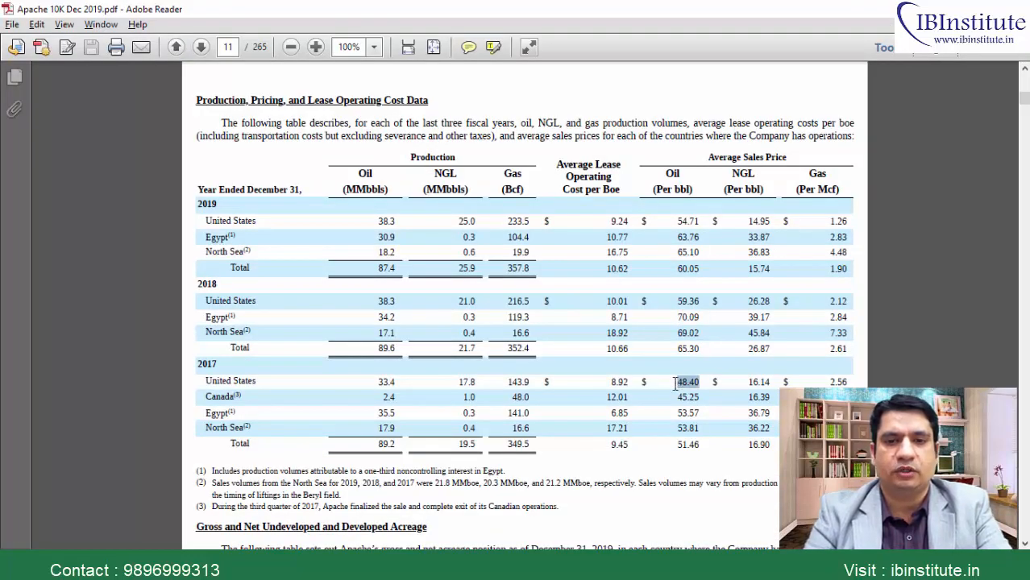
pyautogui.hotkey('alt', 'Tab')
pyautogui.write('48.4 45.25 53.57 53.81')
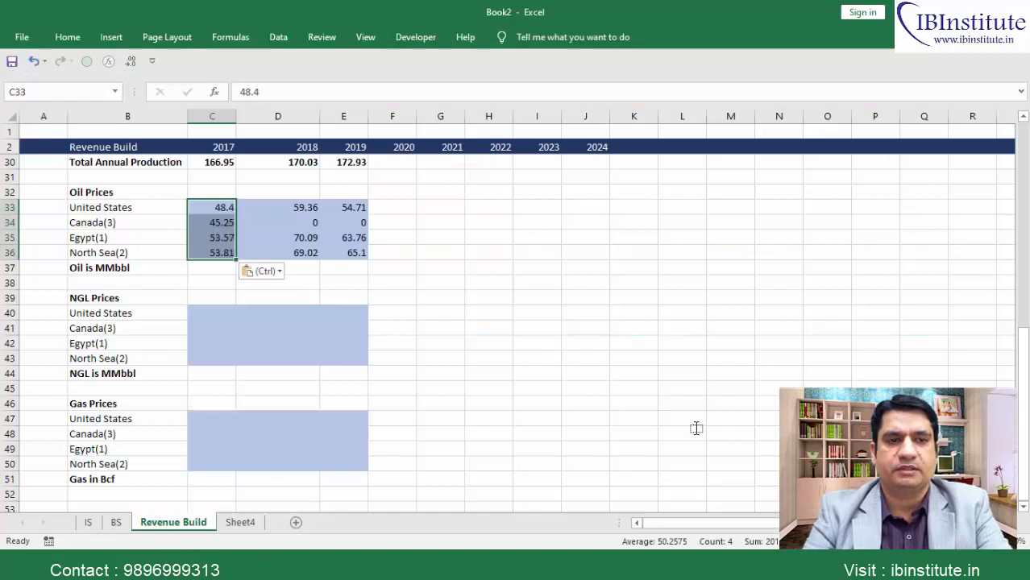
# Clear the contents of row 37, removing the "Oil is MMbbl" label beneath the oil prices.
pyautogui.press('Down')
pyautogui.press('Down')
pyautogui.press('Down')
pyautogui.press('Down')
pyautogui.press('Left')
pyautogui.hotkey('shift', 'space')
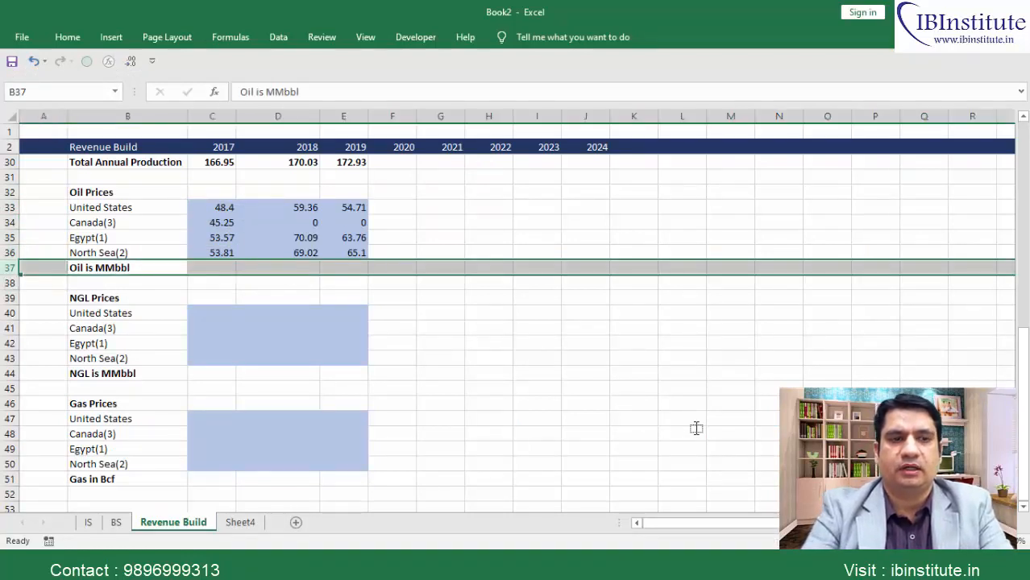
pyautogui.press('Delete')
# Enter the PDF's 2019 United States NGL price of 14.95 in E40 and 0 for Canada in E41.
pyautogui.press('Down')
pyautogui.press('Down')
pyautogui.press('Down')
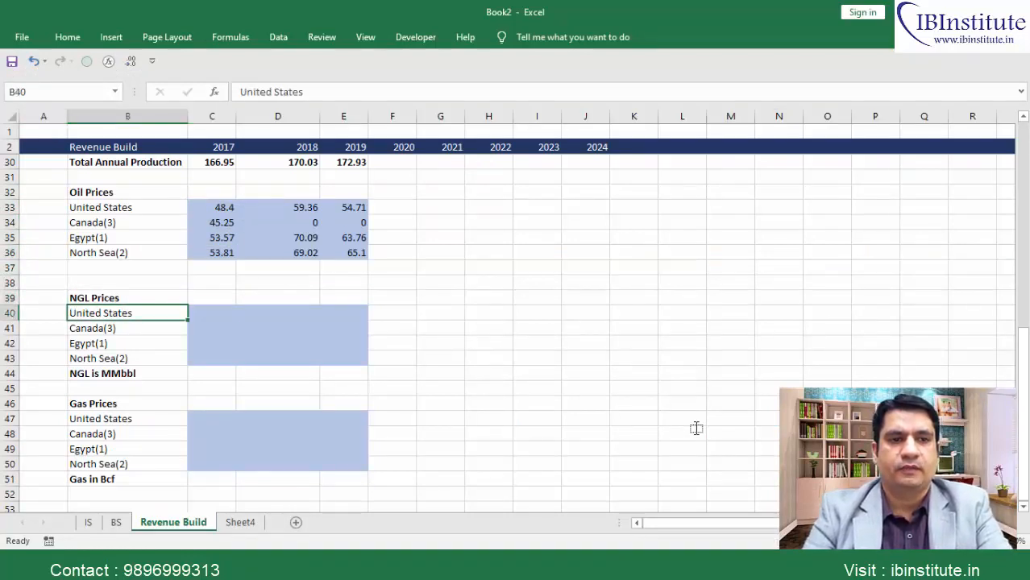
pyautogui.press('Right')
pyautogui.press('Right')
pyautogui.press('Right')
pyautogui.hotkey('alt', 'Tab')
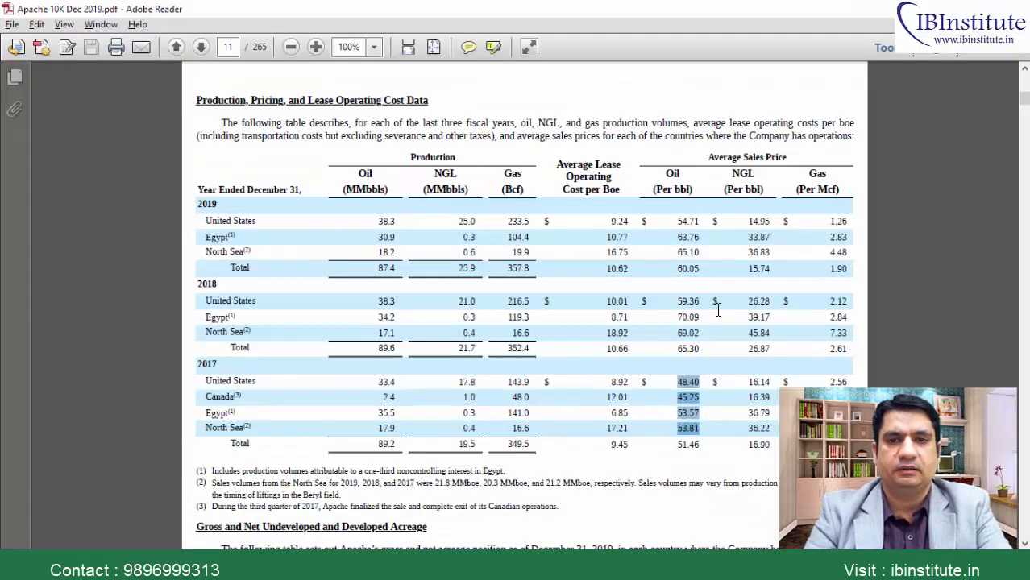
pyautogui.doubleClick(758, 222)
pyautogui.hotkey('alt', 'Tab')
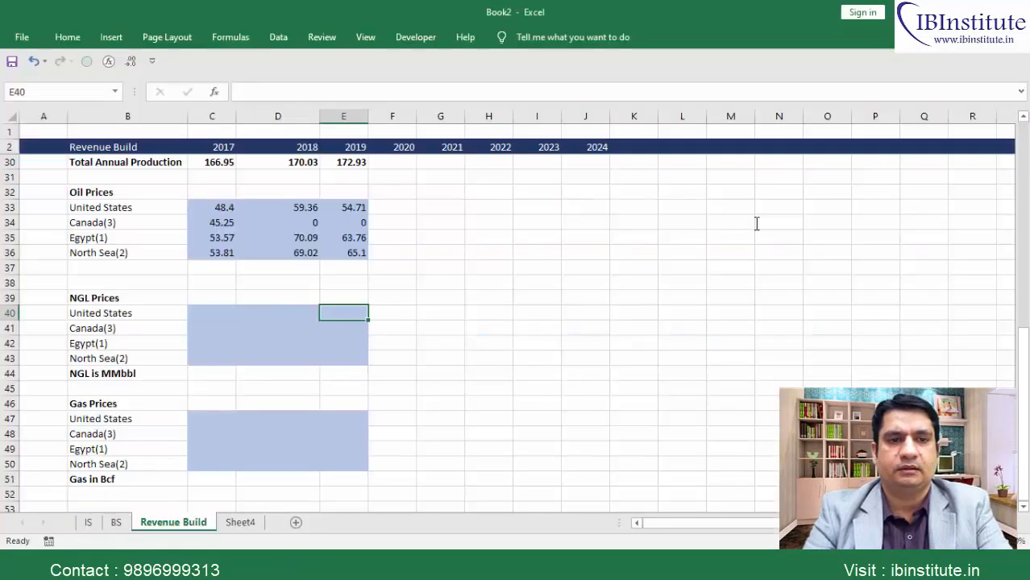
pyautogui.write('14.95')
pyautogui.press('Return')
pyautogui.write('0')
pyautogui.press('Return')
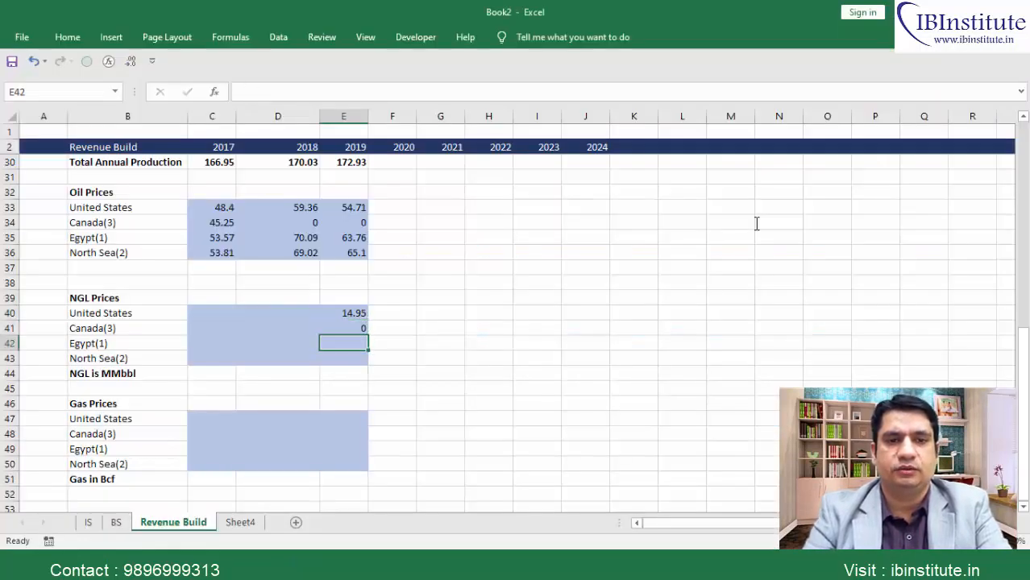
# Copy the 2019 Egypt and North Sea NGL prices, 33.87 and 36.83, from the PDF into E42:E43.
pyautogui.hotkey('alt', 'Tab')
pyautogui.moveTo(748, 235); pyautogui.dragTo(771, 257)
pyautogui.hotkey('ctrl', 'c')
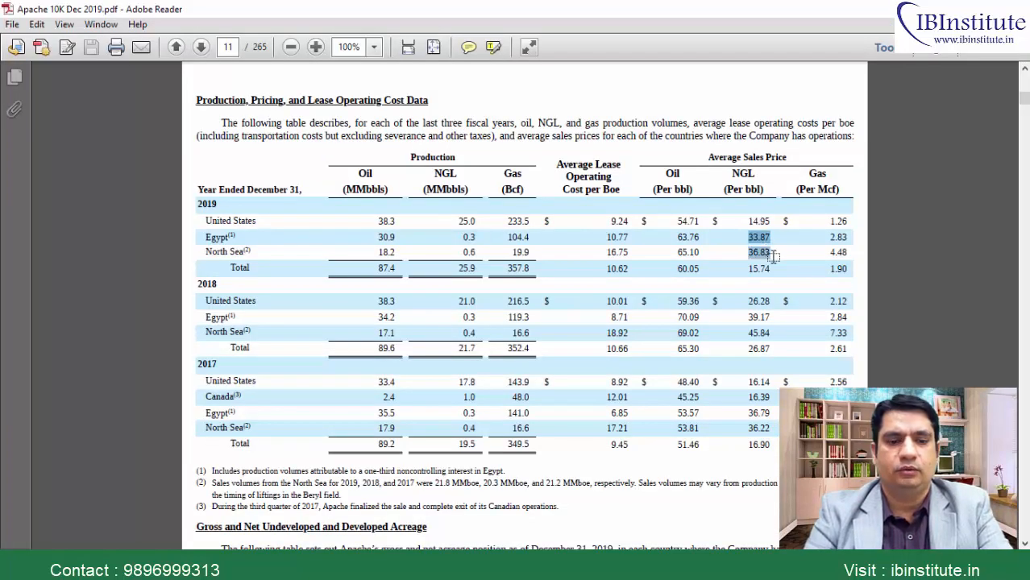
pyautogui.hotkey('alt', 'Tab')
pyautogui.hotkey('ctrl', 'v')
# Copy the 2018 United States NGL price of 26.28 from the PDF into D40 and enter 0 for Canada in D41.
pyautogui.press('Up')
pyautogui.press('Up')
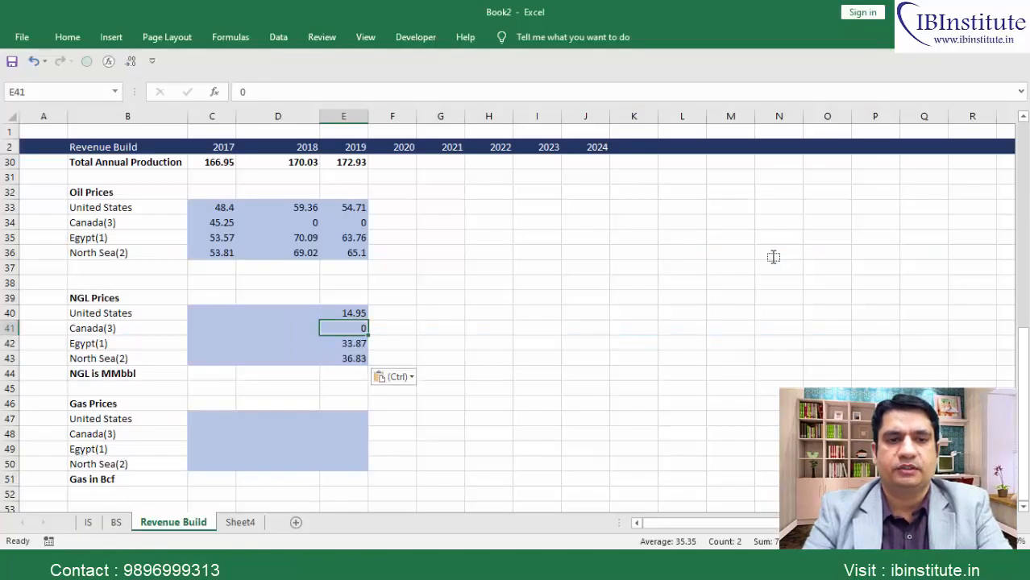
pyautogui.press('Left')
pyautogui.hotkey('alt', 'Tab')
pyautogui.doubleClick(757, 301)
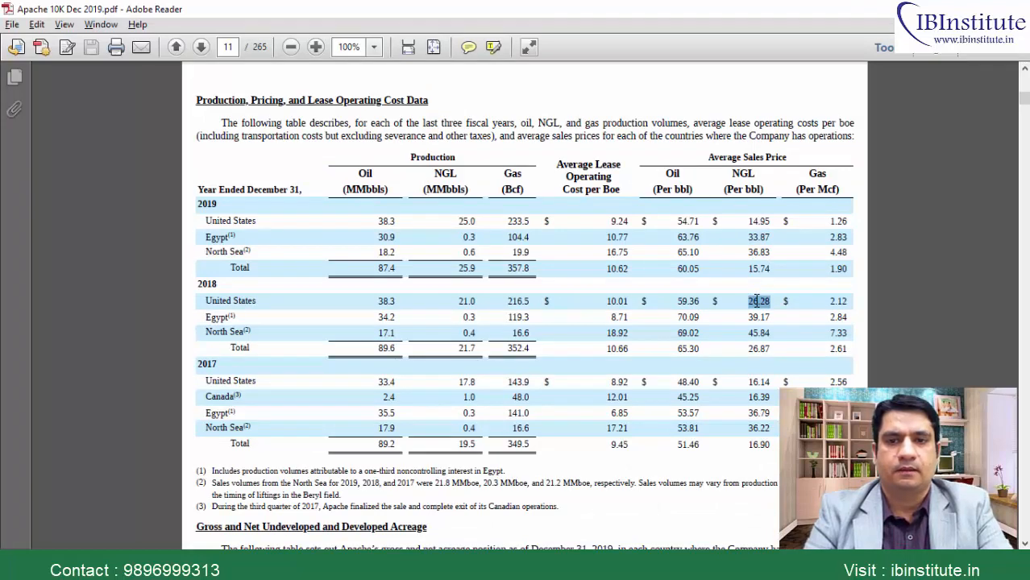
pyautogui.hotkey('alt', 'Tab')
pyautogui.hotkey('ctrl', 'v')
pyautogui.press('Down')
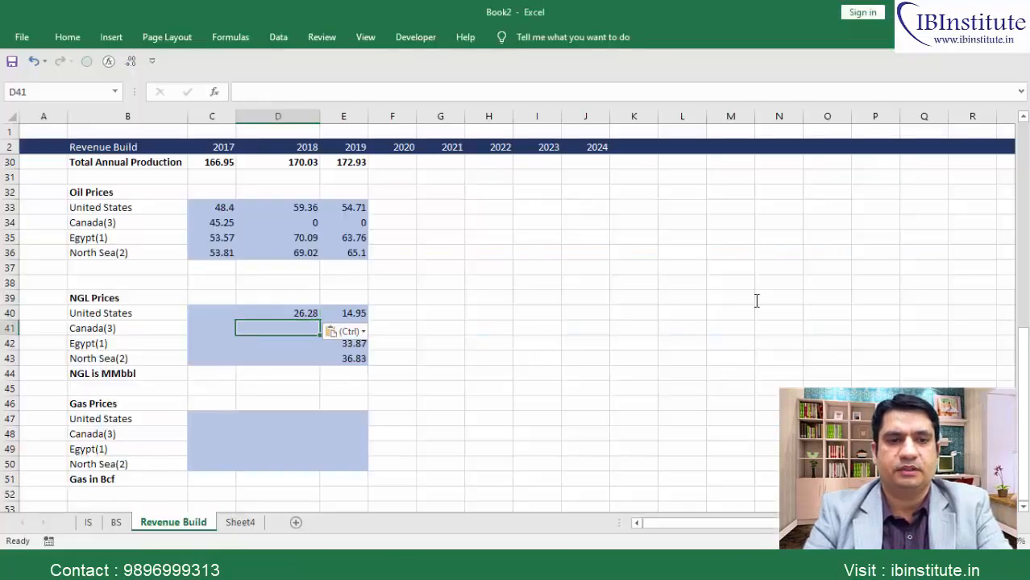
pyautogui.write('0')
pyautogui.press('Return')
# Copy the 2018 Egypt and North Sea NGL prices, 39.17 and 45.84, from the PDF into D42:D43.
pyautogui.hotkey('alt', 'Tab')
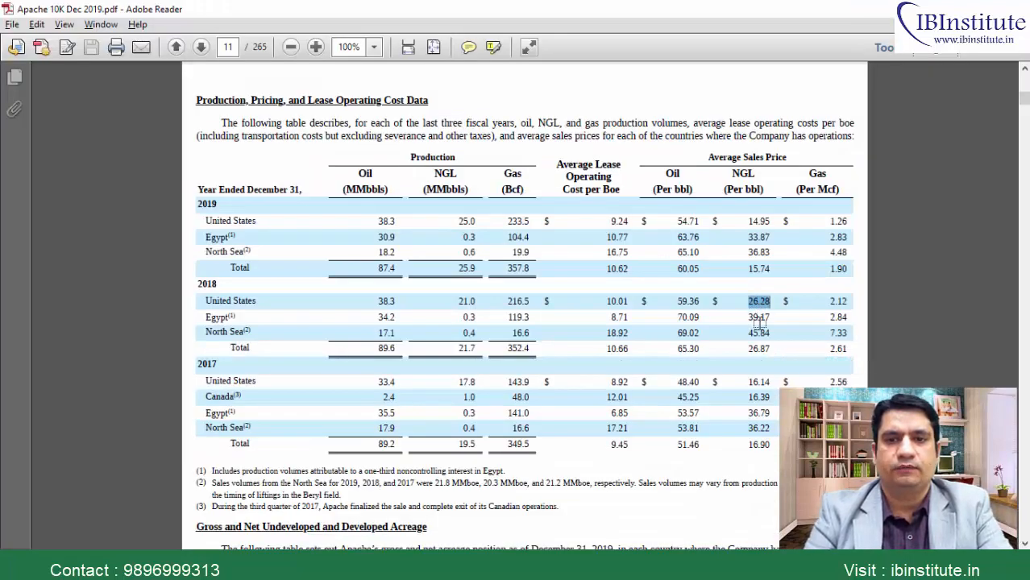
pyautogui.moveTo(750, 315); pyautogui.dragTo(768, 332)
pyautogui.hotkey('ctrl', 'c')
pyautogui.hotkey('alt', 'Tab')
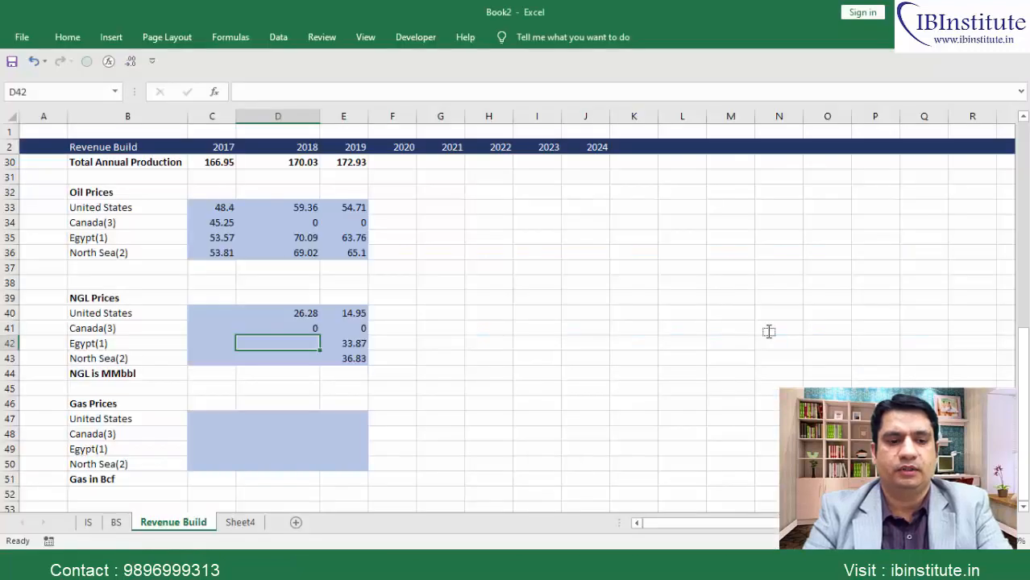
pyautogui.hotkey('ctrl', 'v')
# Copy the four 2017 NGL prices, 16.14, 16.39, 36.79 and 36.22, from the PDF into C40:C43.
pyautogui.hotkey('alt', 'Tab')
pyautogui.moveTo(748, 382); pyautogui.dragTo(771, 428)
pyautogui.click(747, 381)
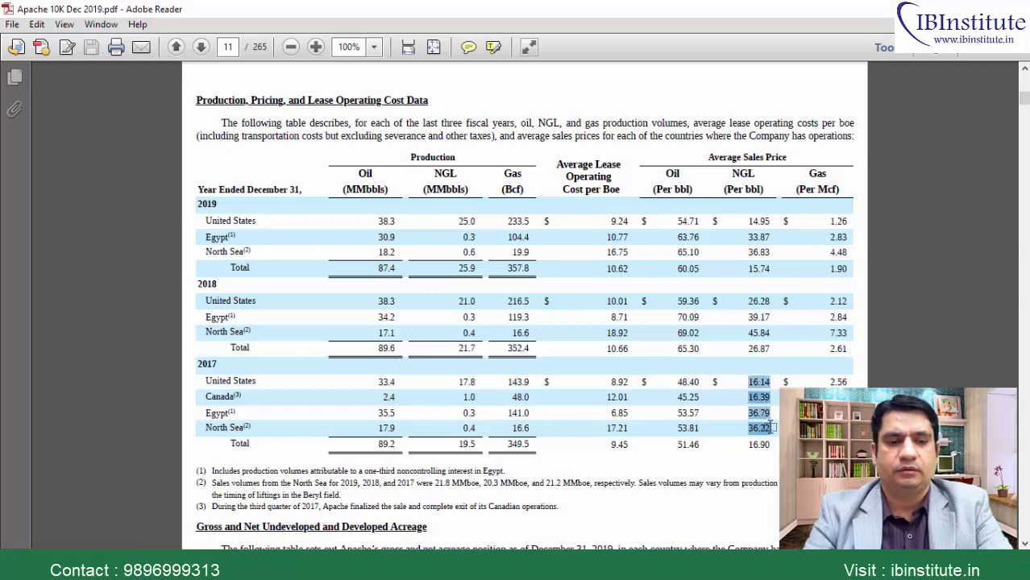
pyautogui.hotkey('ctrl', 'c')
pyautogui.hotkey('alt', 'Tab')
pyautogui.press('Left')
pyautogui.press('Up')
pyautogui.press('Up')
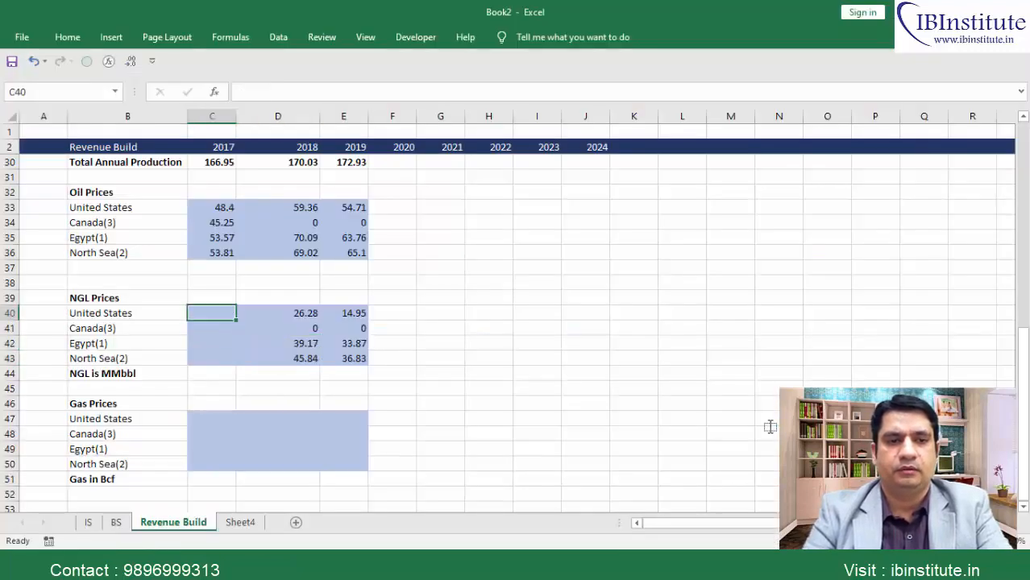
pyautogui.hotkey('ctrl', 'v')
# Copy the 2019 United States gas price of 1.26 from the PDF into E47 and enter 0 for Canada in E48.
pyautogui.hotkey('alt', 'Tab')
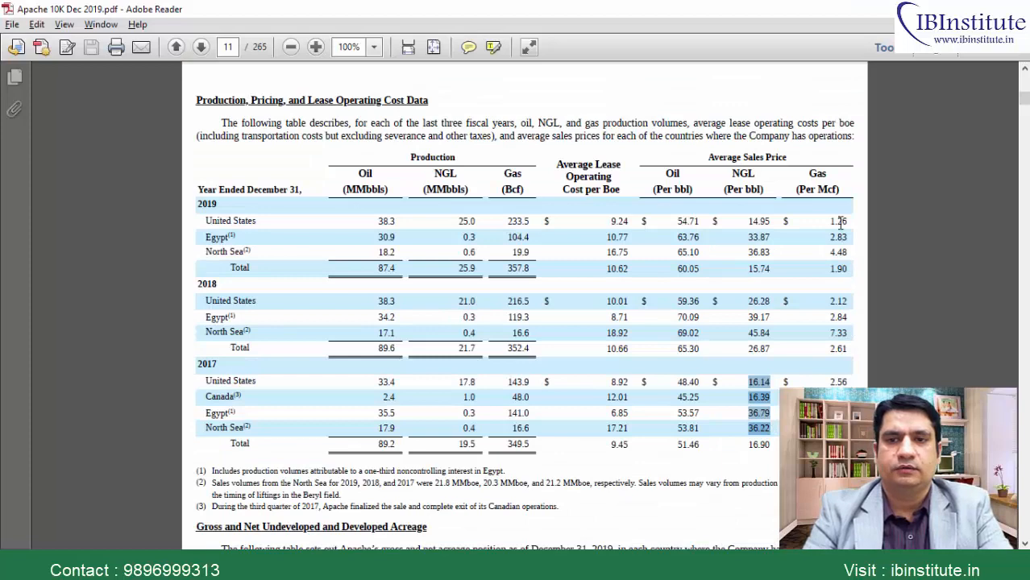
pyautogui.click(839, 219)
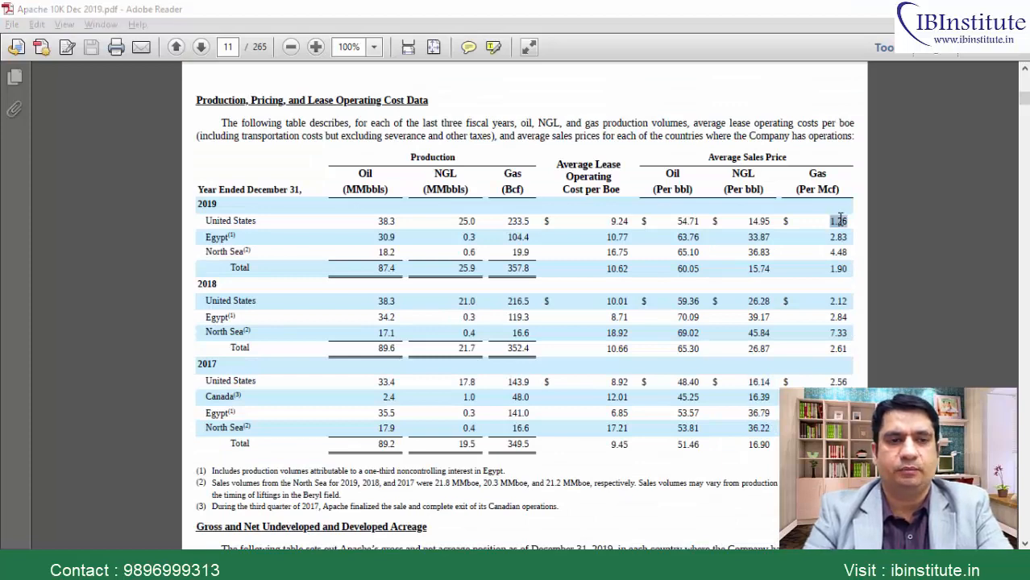
pyautogui.hotkey('alt', 'Tab')
pyautogui.press('Down')
pyautogui.press('Down')
pyautogui.press('Down')
pyautogui.press('Down')
pyautogui.press('Down')
pyautogui.press('Down')
pyautogui.press('Down')
pyautogui.press('Right')
pyautogui.press('Right')
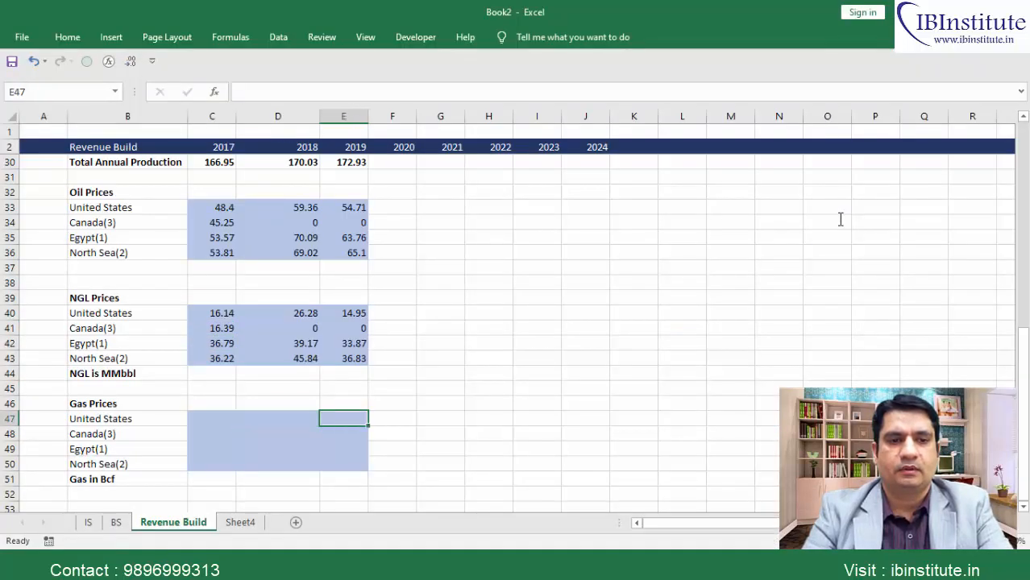
pyautogui.hotkey('ctrl', 'v')
pyautogui.press('Down')
pyautogui.write('0')
pyautogui.press('Return')
# Copy the 2019 Egypt and North Sea gas prices, 2.83 and 4.48, from the PDF into E49:E50.
pyautogui.hotkey('alt', 'Tab')
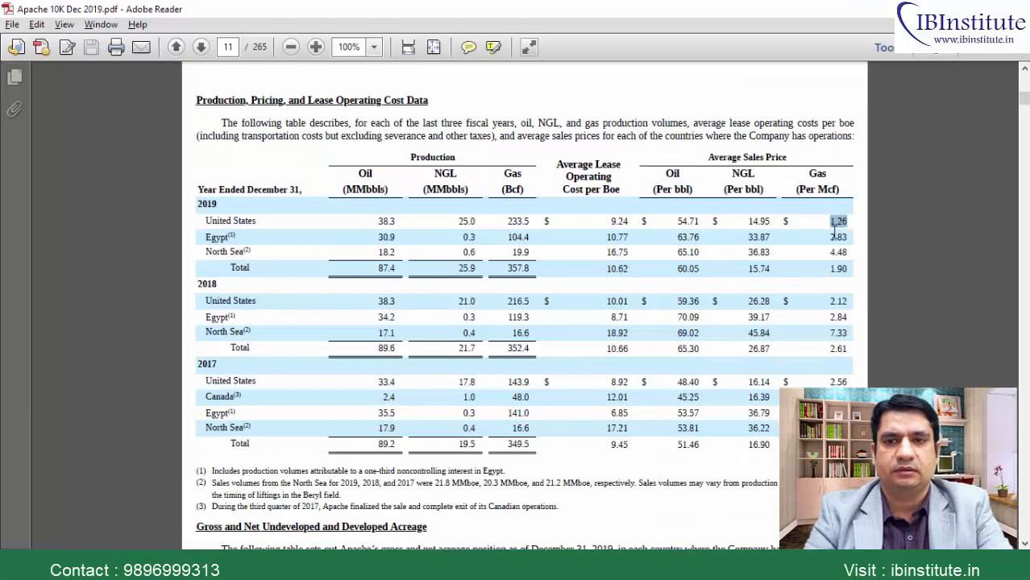
pyautogui.moveTo(826, 238); pyautogui.dragTo(845, 255)
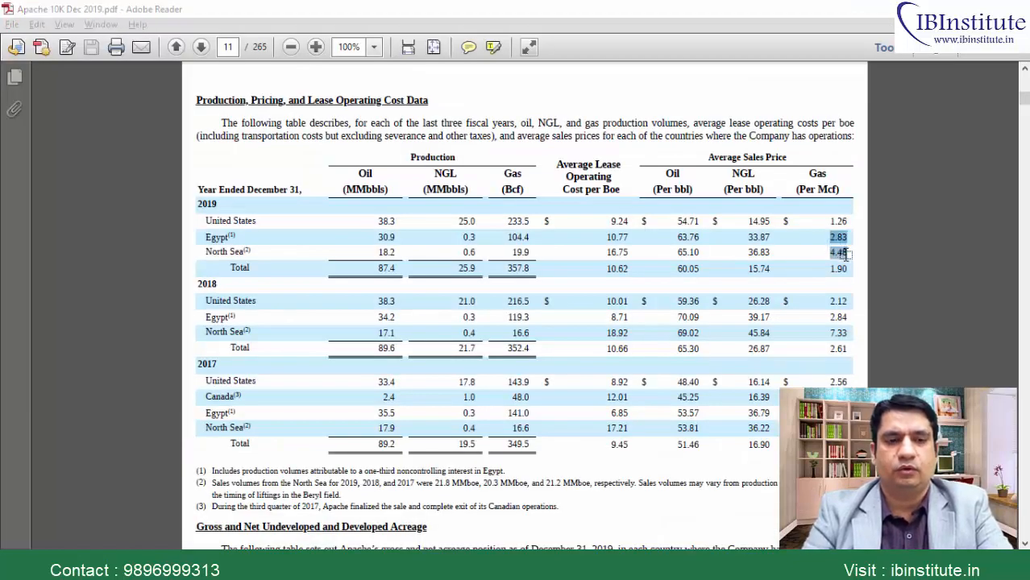
pyautogui.hotkey('alt', 'Tab')
pyautogui.hotkey('ctrl', 'v')
# Copy the 2018 United States gas price of 2.12 from the PDF into D47 and enter 0 for Canada in D48.
pyautogui.press('Up')
pyautogui.press('Up')
pyautogui.press('Left')
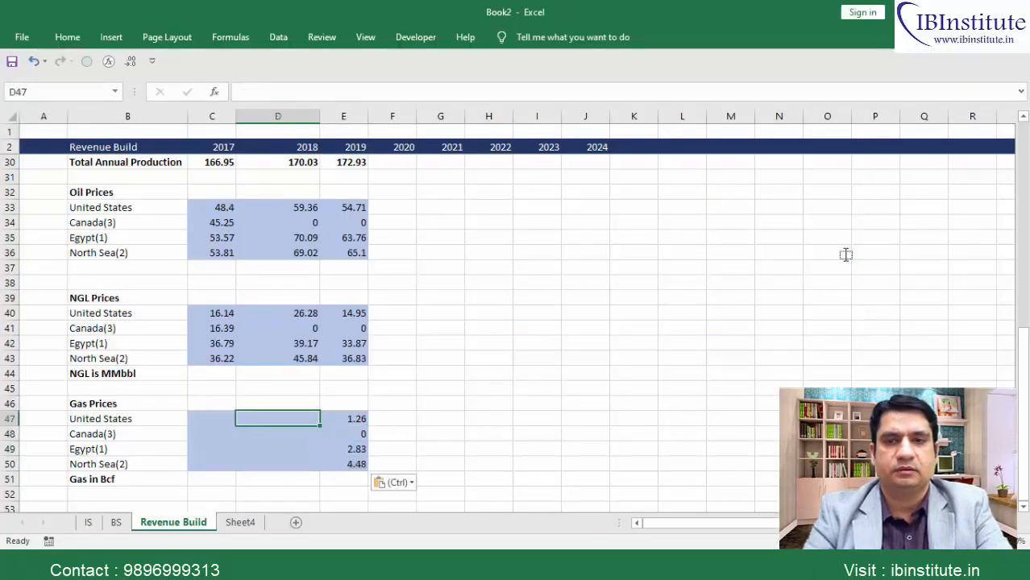
pyautogui.hotkey('alt', 'Tab')
pyautogui.click(838, 305)
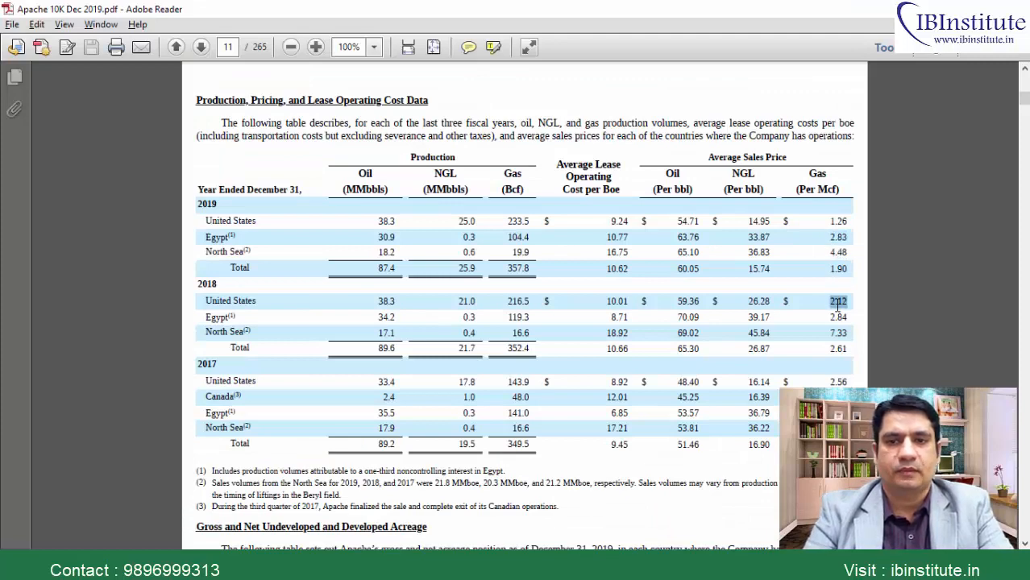
pyautogui.hotkey('alt', 'Tab')
pyautogui.hotkey('ctrl', 'v')
pyautogui.press('Return')
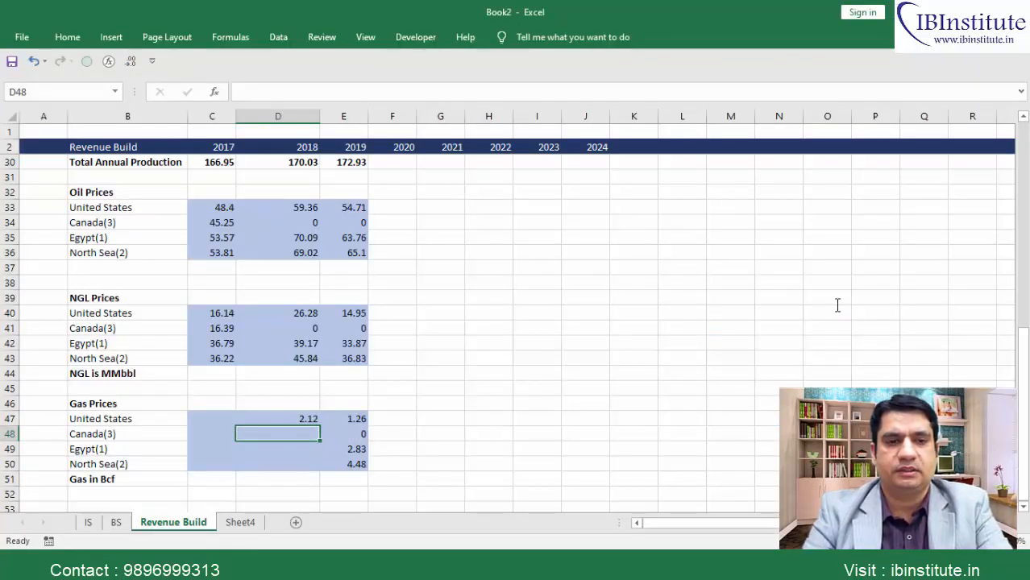
pyautogui.write('0')
pyautogui.press('Return')
# Copy the 2018 Egypt and North Sea gas prices, 2.84 and 7.33, from the PDF into D49:D50.
pyautogui.hotkey('alt', 'Tab')
pyautogui.moveTo(828, 315); pyautogui.dragTo(843, 335)
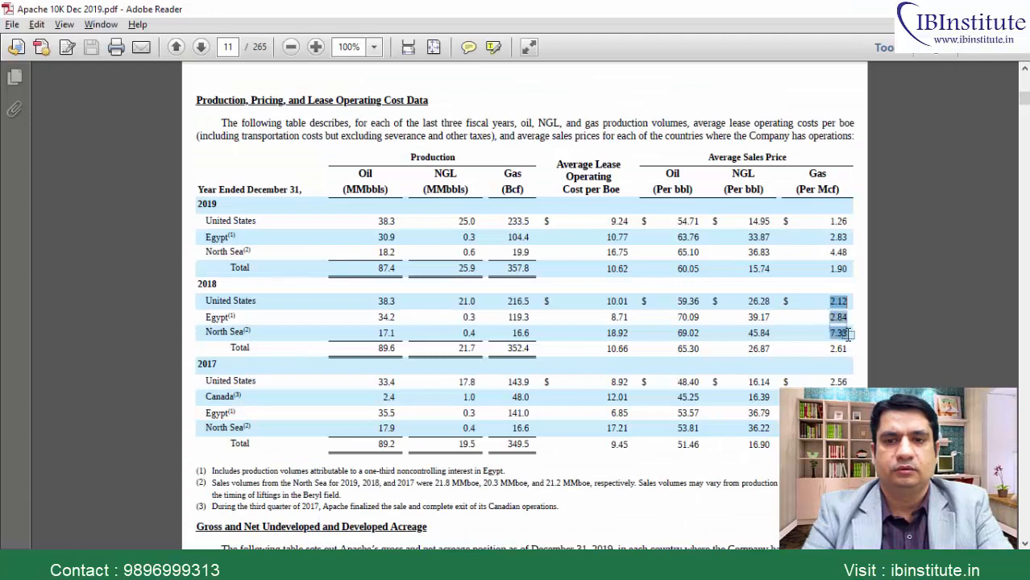
pyautogui.hotkey('alt', 'Tab')
pyautogui.hotkey('ctrl', 'v')
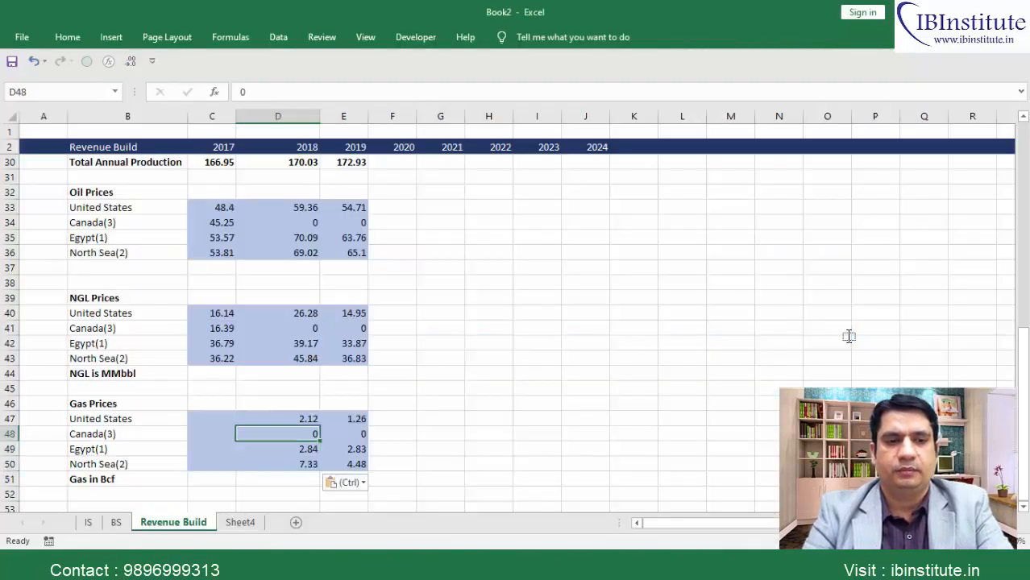
# Copy the four 2017 gas prices, 2.56, 2.17, 2.8 and 5.54, from the PDF into C47:C50.
pyautogui.press('Left')
pyautogui.press('Up')
pyautogui.press('Up')
pyautogui.hotkey('alt', 'Tab')
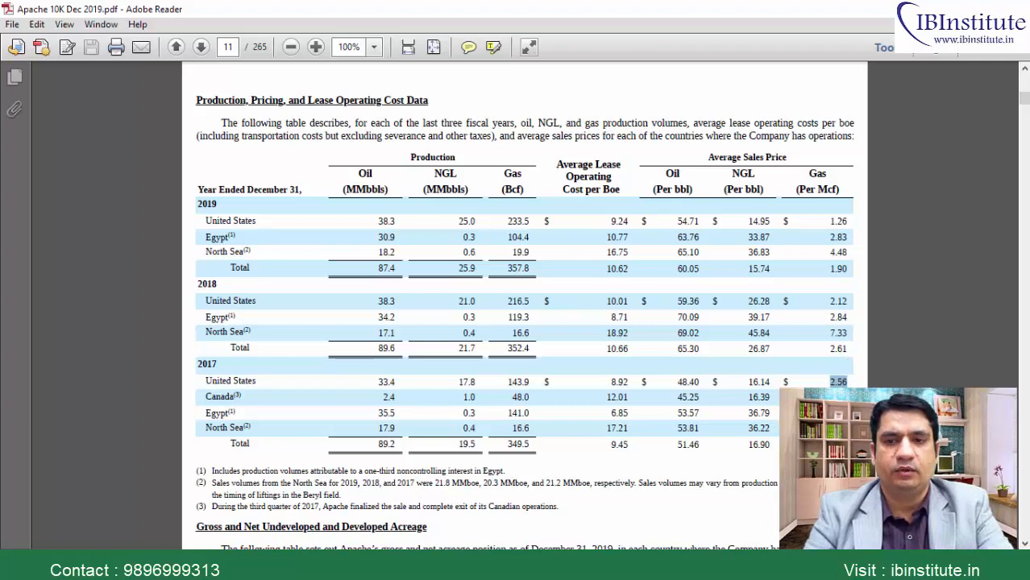
pyautogui.hotkey('alt', 'Tab')
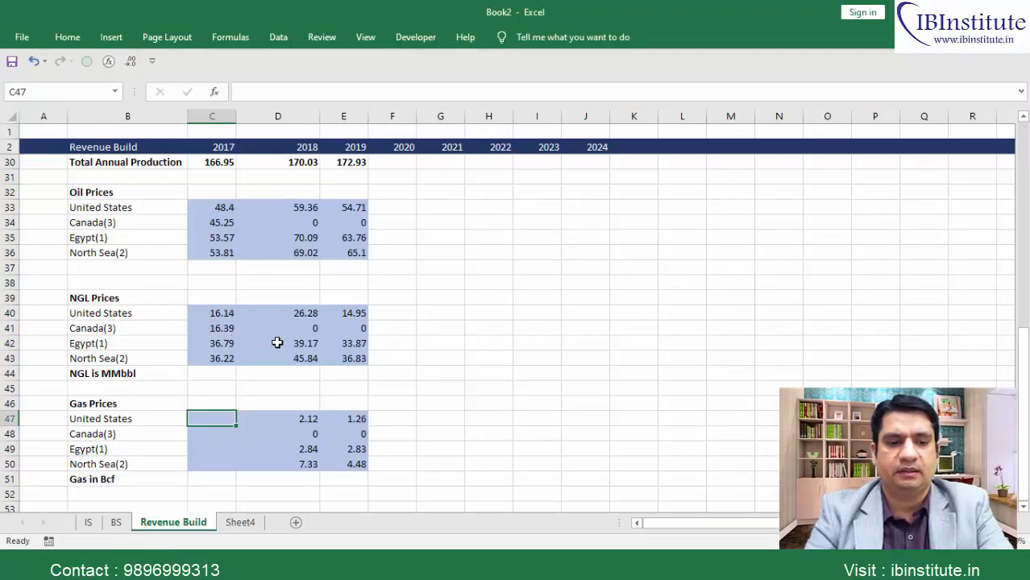
pyautogui.hotkey('ctrl', 'v')
# Review the filled oil, NGL and gas price sections for 2017 to 2019 in rows 33 to 50.
pyautogui.press('Up')
pyautogui.press('Up')
pyautogui.press('Up')
pyautogui.press('Up')
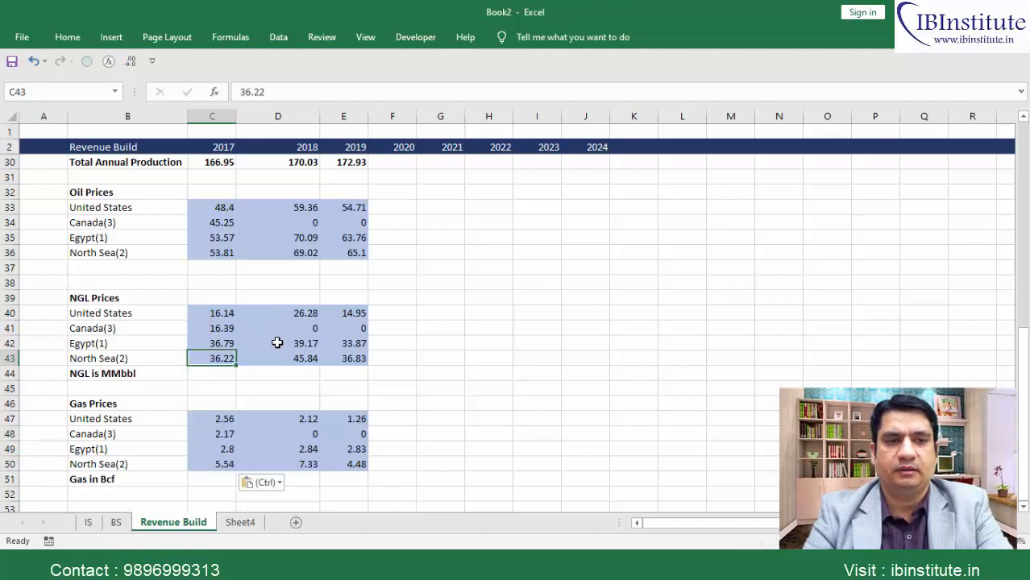
pyautogui.press('Right')
pyautogui.hotkey('ctrl', 'space')
pyautogui.hotkey('shift', 'Right')
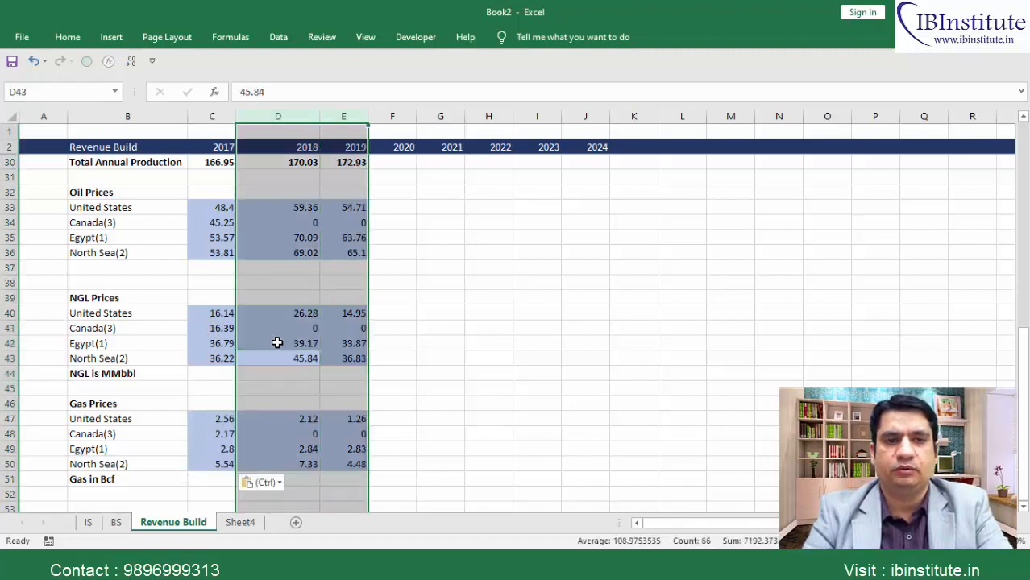
pyautogui.press('Up')
pyautogui.press('Up')
pyautogui.hotkey('shift', 'Right')
pyautogui.press('Up')
pyautogui.press('Up')
pyautogui.press('Up')
pyautogui.press('Up')
pyautogui.press('Up')
pyautogui.press('Up')
pyautogui.press('Up')
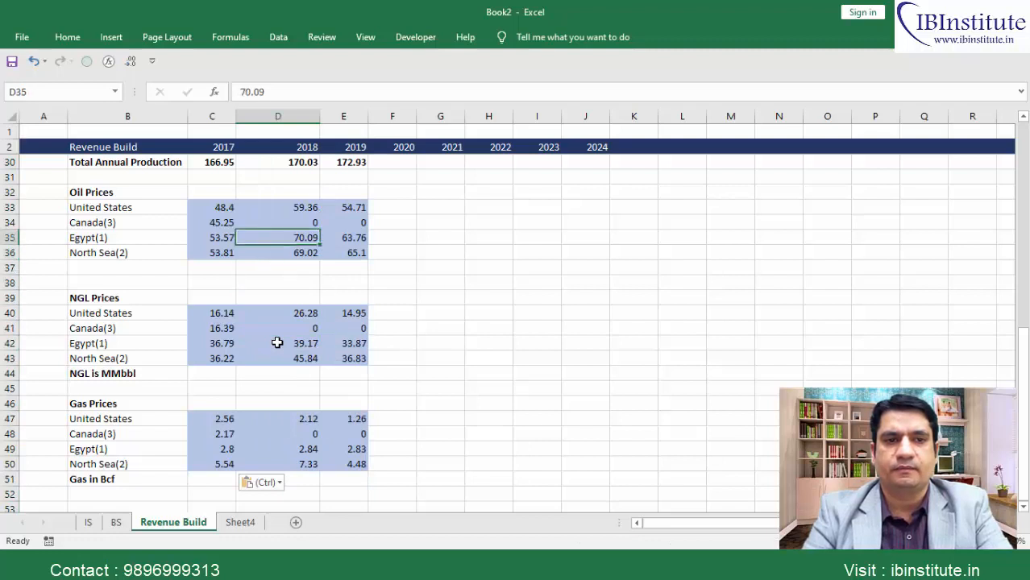
pyautogui.hotkey('shift', 'Right')
pyautogui.press('Left')
pyautogui.press('Up')
pyautogui.hotkey('ctrl', 'shift', 'Down')
pyautogui.hotkey('ctrl', 'shift', 'Down')
pyautogui.hotkey('ctrl', 'shift', 'Down')
pyautogui.hotkey('ctrl', 'shift', 'Down')
pyautogui.hotkey('ctrl', 'shift', 'Down')
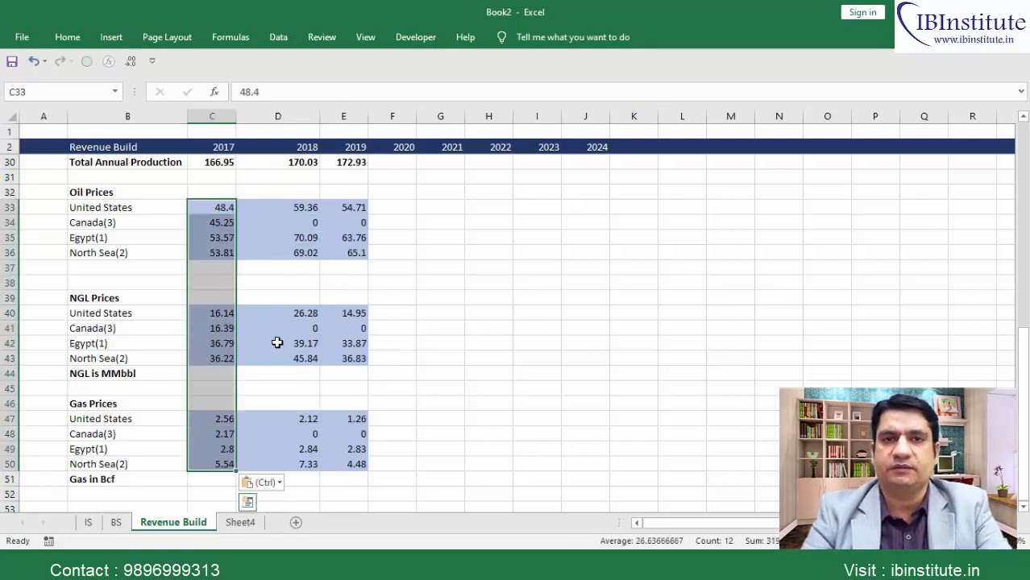
# Examine the NGL, gas and total production sections above the price sections in the Revenue Build sheet.
pyautogui.press('Right')
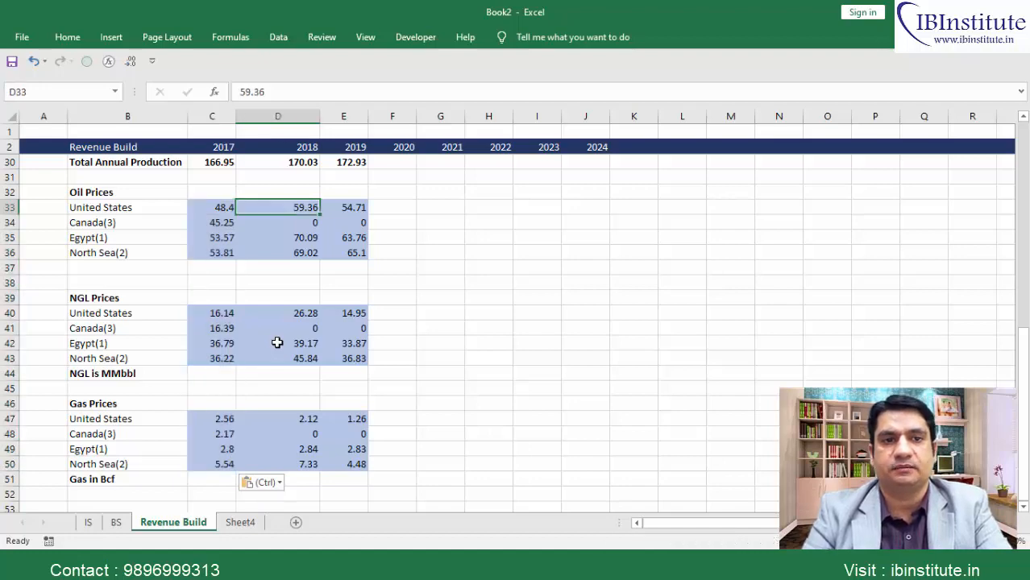
pyautogui.press('Right')
pyautogui.press('Up')
pyautogui.press('Up')
pyautogui.press('Up')
pyautogui.press('Up')
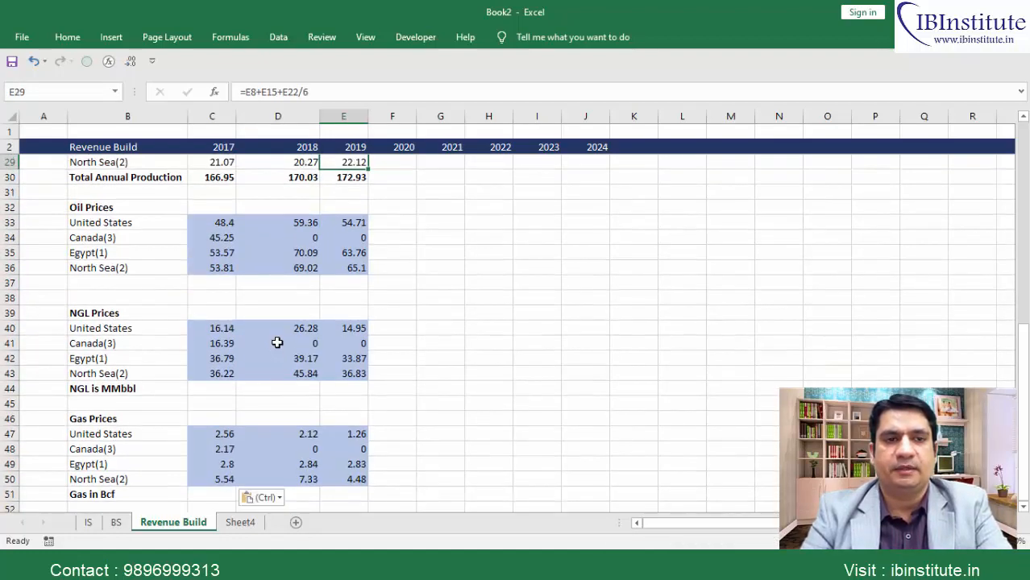
pyautogui.press('Up')
pyautogui.press('Up')
pyautogui.press('Up')
pyautogui.press('Up')
pyautogui.press('Up')
pyautogui.press('Up')
pyautogui.press('Up')
pyautogui.press('Up')
pyautogui.press('Up')
pyautogui.press('Up')
pyautogui.press('Up')
pyautogui.press('Up')
pyautogui.press('Up')
pyautogui.press('Up')
pyautogui.press('Up')
pyautogui.press('Up')
pyautogui.press('Up')
pyautogui.press('Up')
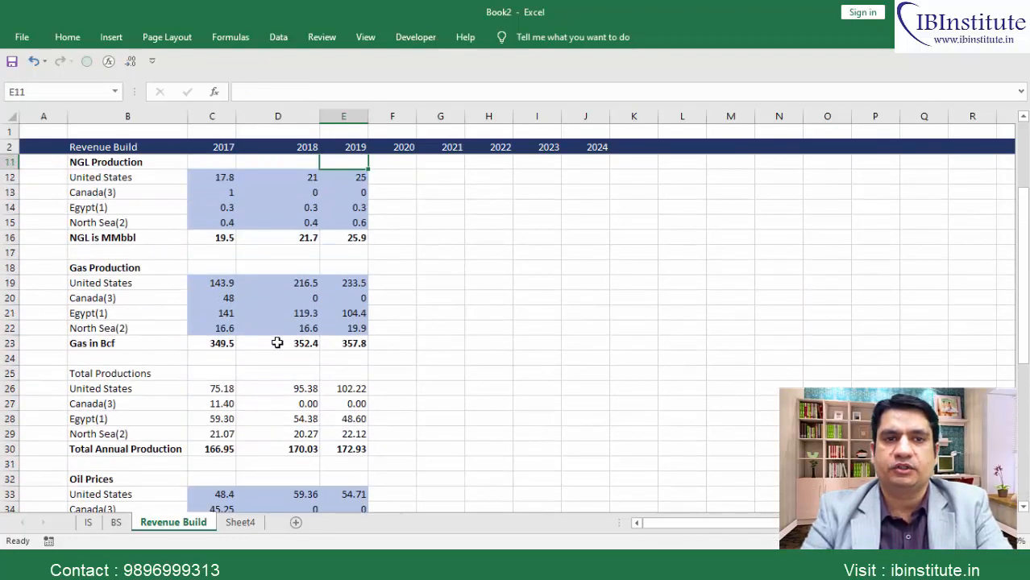
pyautogui.press('Down')
pyautogui.press('Down')
pyautogui.press('Down')
pyautogui.press('Down')
pyautogui.press('Down')
pyautogui.press('Down')
pyautogui.press('Down')
pyautogui.press('Down')
pyautogui.press('Down')
pyautogui.press('Down')
pyautogui.press('Down')
pyautogui.press('Down')
pyautogui.press('Down')
pyautogui.press('Down')
pyautogui.press('Down')
pyautogui.press('Down')
pyautogui.press('Down')
pyautogui.press('Down')
pyautogui.press('Down')
pyautogui.press('Down')
pyautogui.press('Down')
pyautogui.press('Down')
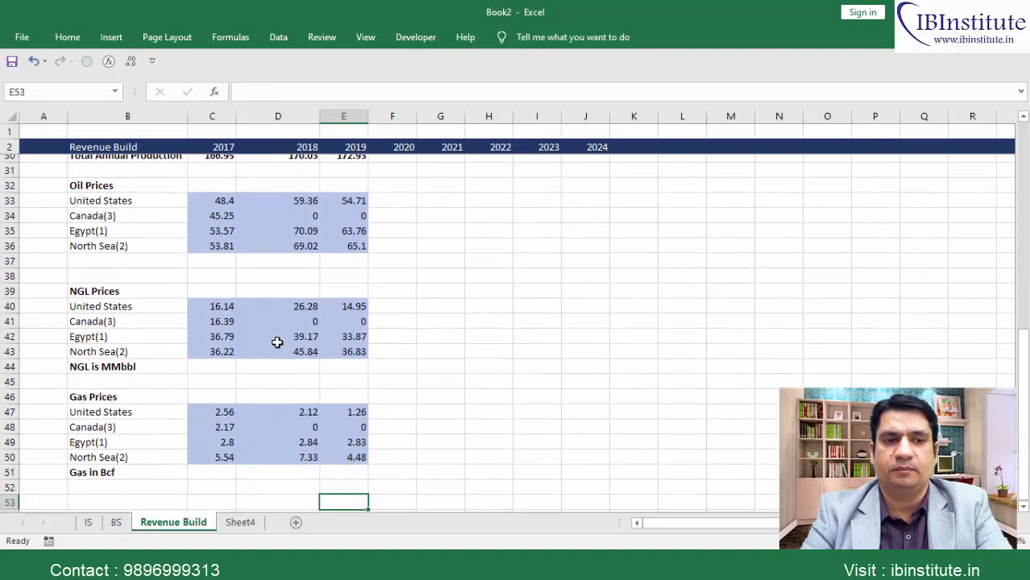
# Copy the row labels of the oil, NGL and gas price sections, B32:B51, into the blank area starting at B53.
pyautogui.press('Down')
pyautogui.press('Down')
pyautogui.press('Left')
pyautogui.press('Left')
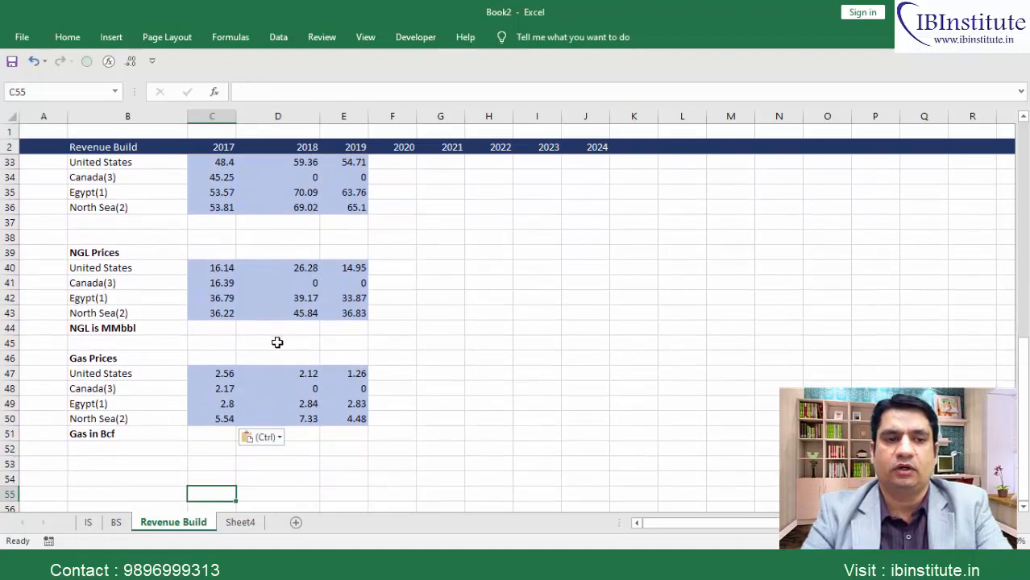
pyautogui.press('Left')
pyautogui.press('Up')
pyautogui.press('Up')
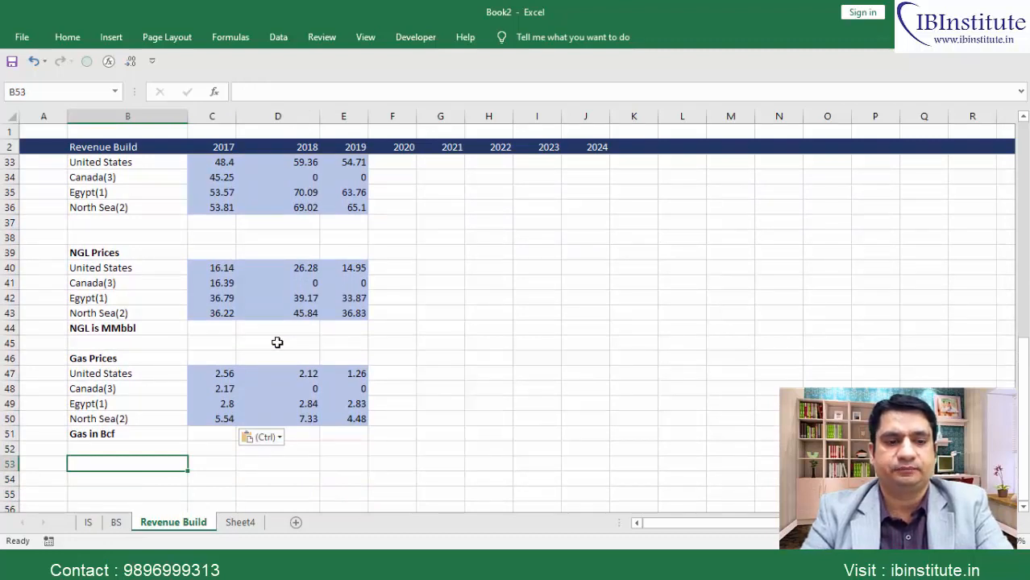
pyautogui.press('Up')
pyautogui.press('Up')
pyautogui.press('Up')
pyautogui.press('Up')
pyautogui.press('Up')
pyautogui.press('Up')
pyautogui.press('Up')
pyautogui.press('Up')
pyautogui.press('Up')
pyautogui.press('Up')
pyautogui.press('Up')
pyautogui.press('Up')
pyautogui.press('Up')
pyautogui.press('Up')
pyautogui.press('Up')
pyautogui.press('Up')
pyautogui.press('Up')
pyautogui.press('Up')
pyautogui.press('Up')
pyautogui.press('Up')
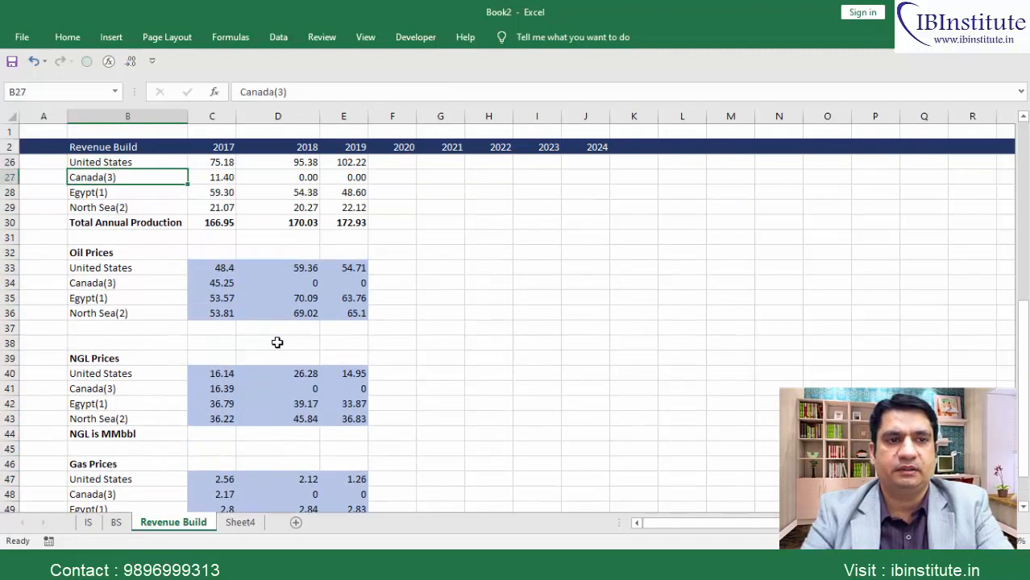
pyautogui.press('Down')
pyautogui.press('Down')
pyautogui.press('Down')
pyautogui.press('Down')
pyautogui.press('Down')
pyautogui.hotkey('shift', 'Down')
pyautogui.hotkey('shift', 'Down')
pyautogui.hotkey('shift', 'Down')
pyautogui.hotkey('shift', 'Down')
pyautogui.hotkey('shift', 'Down')
pyautogui.hotkey('shift', 'Down')
pyautogui.hotkey('shift', 'Down')
pyautogui.hotkey('shift', 'Down')
pyautogui.hotkey('shift', 'Down')
pyautogui.hotkey('shift', 'Down')
pyautogui.hotkey('shift', 'Down')
pyautogui.hotkey('shift', 'Down')
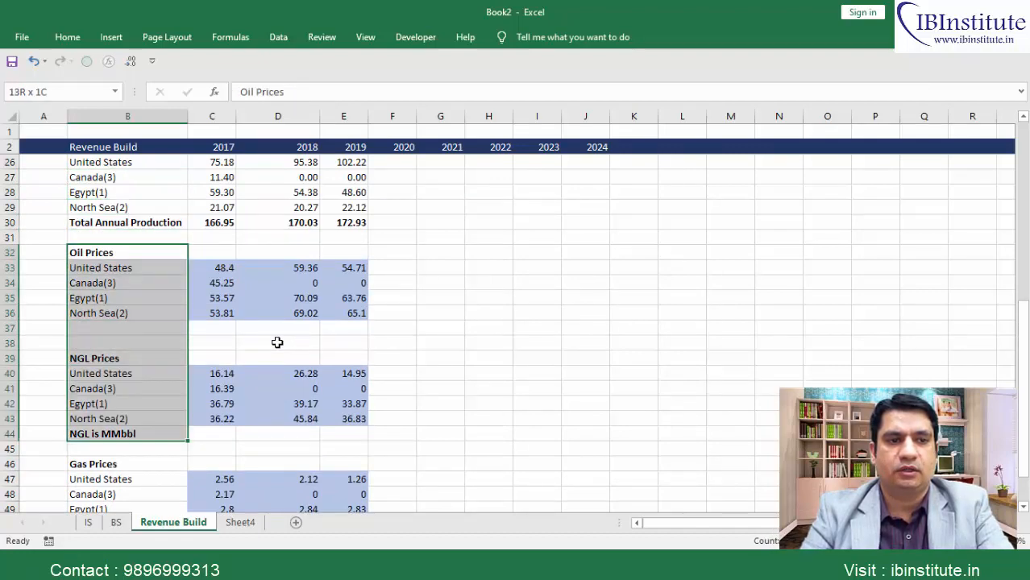
pyautogui.hotkey('shift', 'Down')
pyautogui.hotkey('shift', 'Down')
pyautogui.hotkey('shift', 'Down')
pyautogui.hotkey('shift', 'Down')
pyautogui.hotkey('shift', 'Down')
pyautogui.hotkey('shift', 'Down')
pyautogui.hotkey('shift', 'Down')
pyautogui.hotkey('ctrl', 'c')
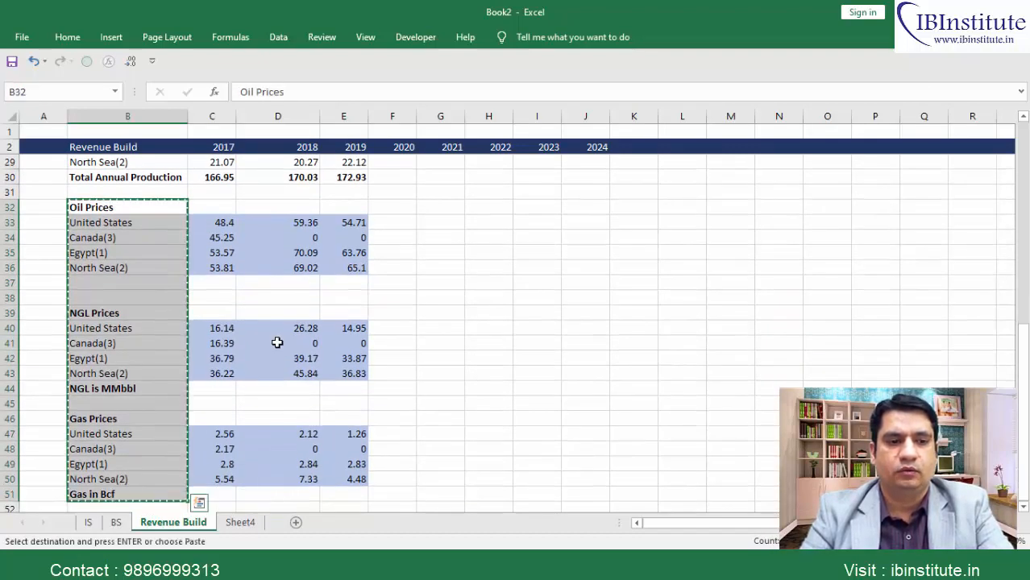
pyautogui.press('Down')
pyautogui.press('Down')
pyautogui.press('Down')
pyautogui.press('Down')
pyautogui.press('Down')
pyautogui.press('Down')
pyautogui.press('Down')
pyautogui.press('Down')
pyautogui.press('Down')
pyautogui.press('Down')
pyautogui.press('Down')
pyautogui.press('Down')
pyautogui.press('Down')
pyautogui.press('Down')
pyautogui.press('Down')
pyautogui.press('Down')
pyautogui.press('Down')
pyautogui.press('Down')
pyautogui.press('Down')
pyautogui.press('Down')
pyautogui.press('Up')
pyautogui.press('Up')
pyautogui.press('Up')
pyautogui.press('Up')
pyautogui.press('Up')
pyautogui.press('Up')
pyautogui.press('Up')
pyautogui.press('Up')
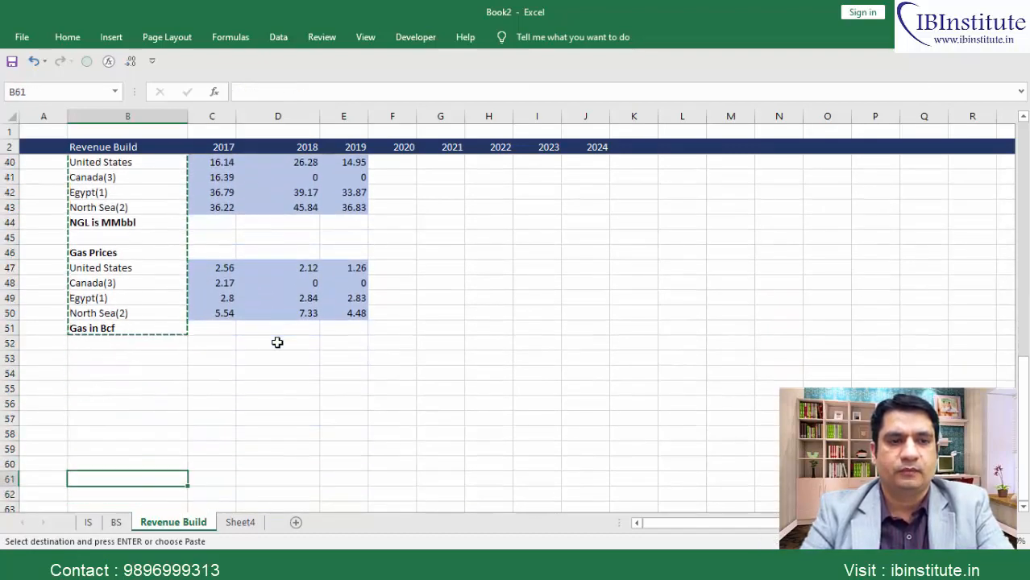
pyautogui.press('Return')
pyautogui.press('Right')
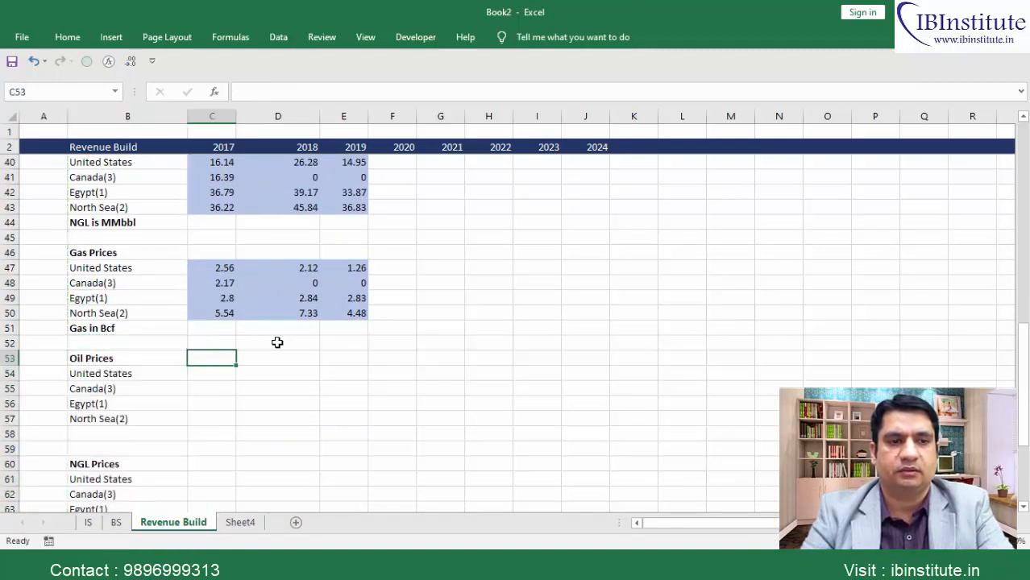
# Retitle the copied oil section heading in B53 as Oil revenue.
pyautogui.press('Left')
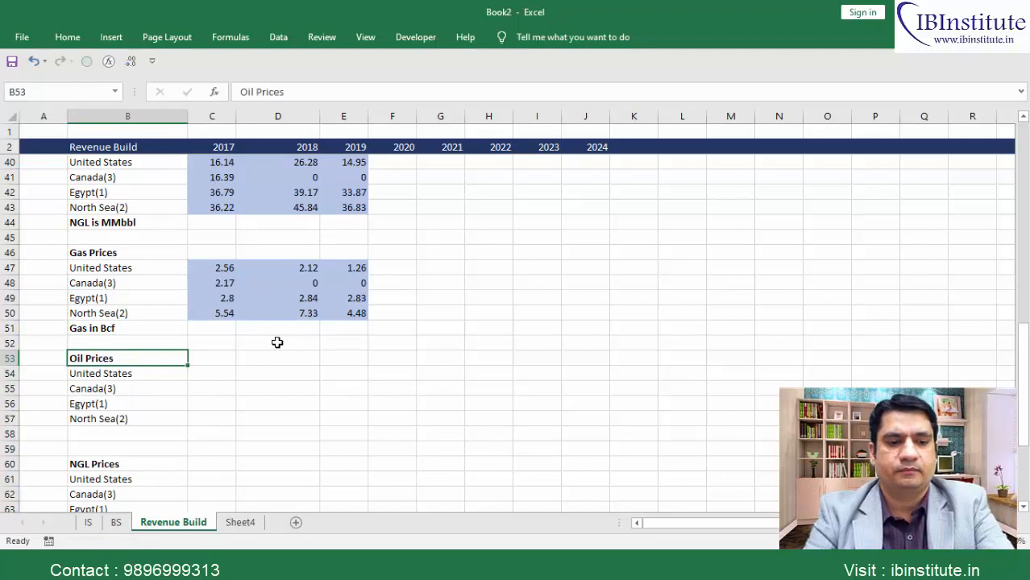
pyautogui.write('Oil')
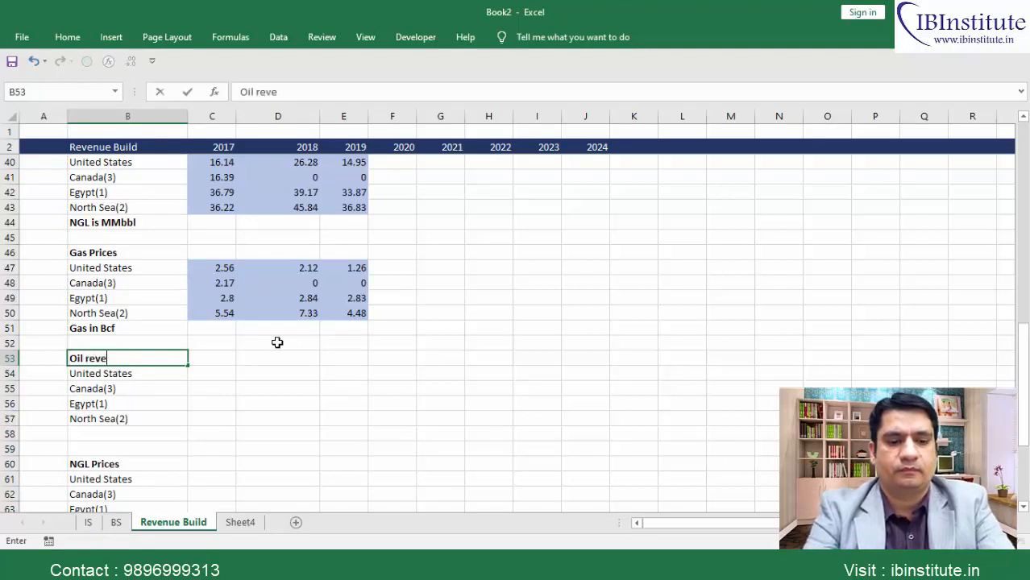
pyautogui.press('Return')
# Retitle the copied NGL section heading in B60 as NGL revenue.
pyautogui.press('Down')
pyautogui.press('Down')
pyautogui.press('Down')
pyautogui.press('Down')
pyautogui.press('Down')
pyautogui.press('Down')
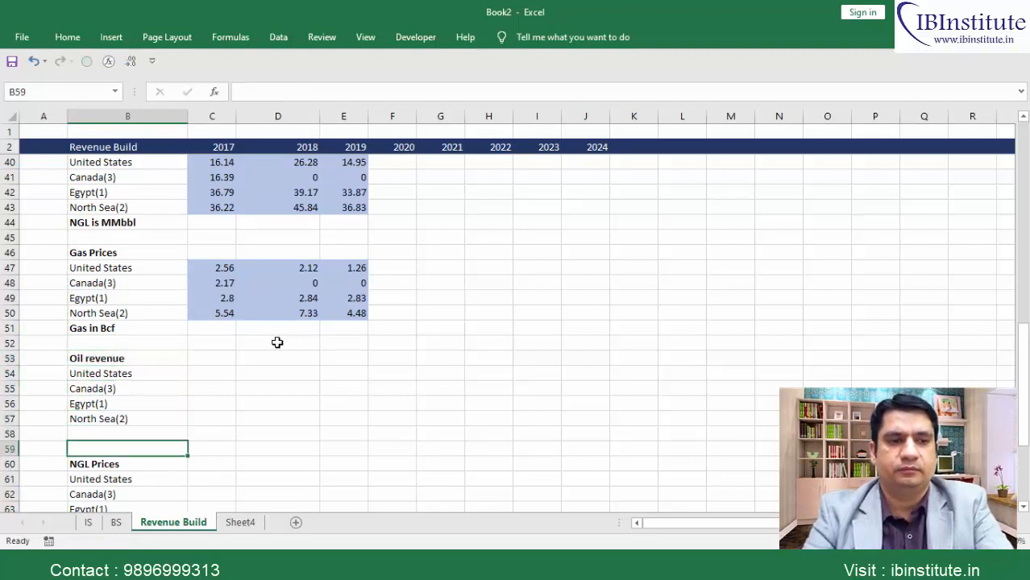
pyautogui.write('NGL')
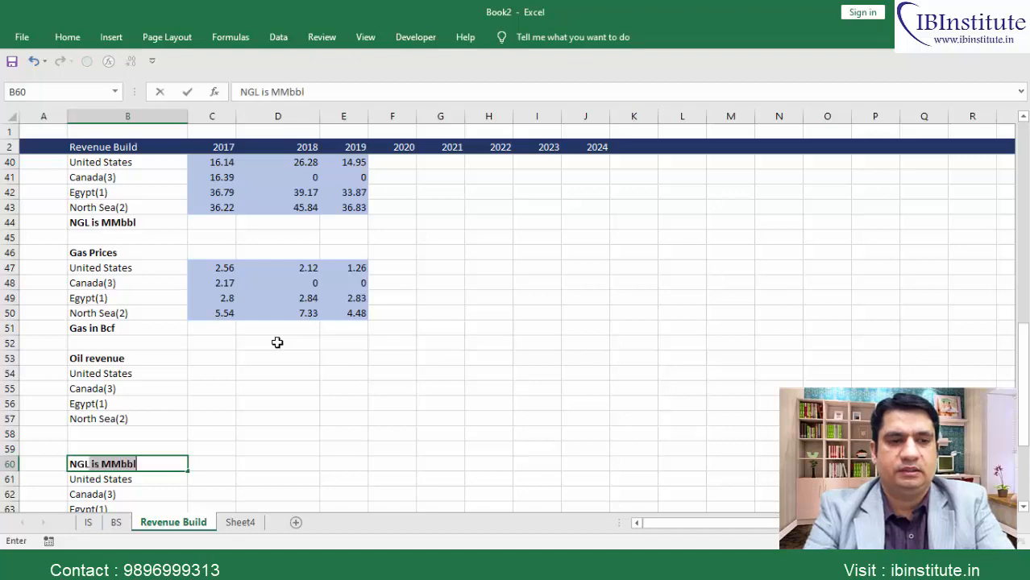
pyautogui.write(' revenu')
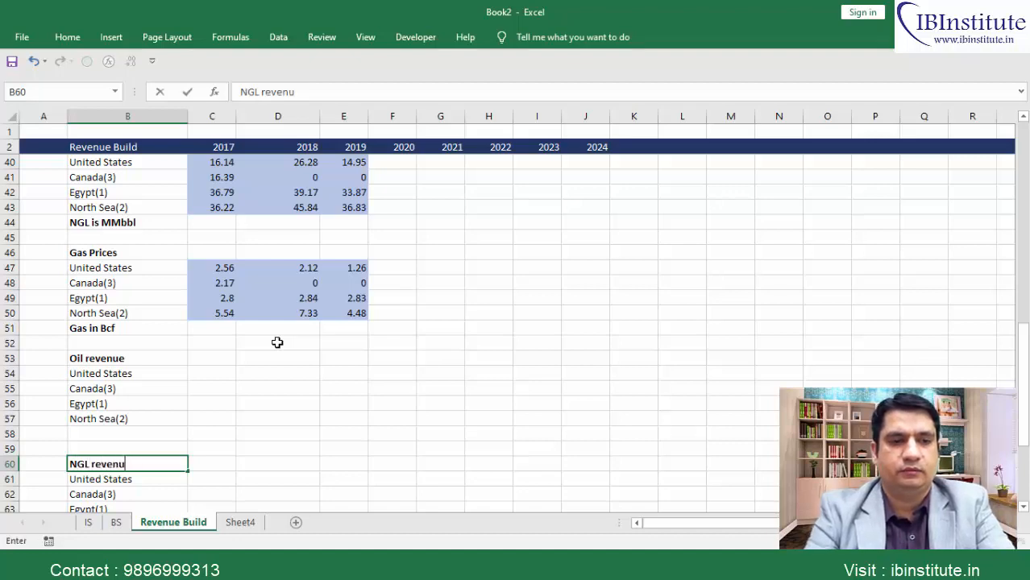
pyautogui.write('e')
pyautogui.press('Return')
# Change the copied gas section heading in B67 to Gas revenue.
pyautogui.press('Down')
pyautogui.press('Down')
pyautogui.press('Down')
pyautogui.press('Down')
pyautogui.press('Down')
pyautogui.press('Down')
pyautogui.press('Down')
pyautogui.press('Down')
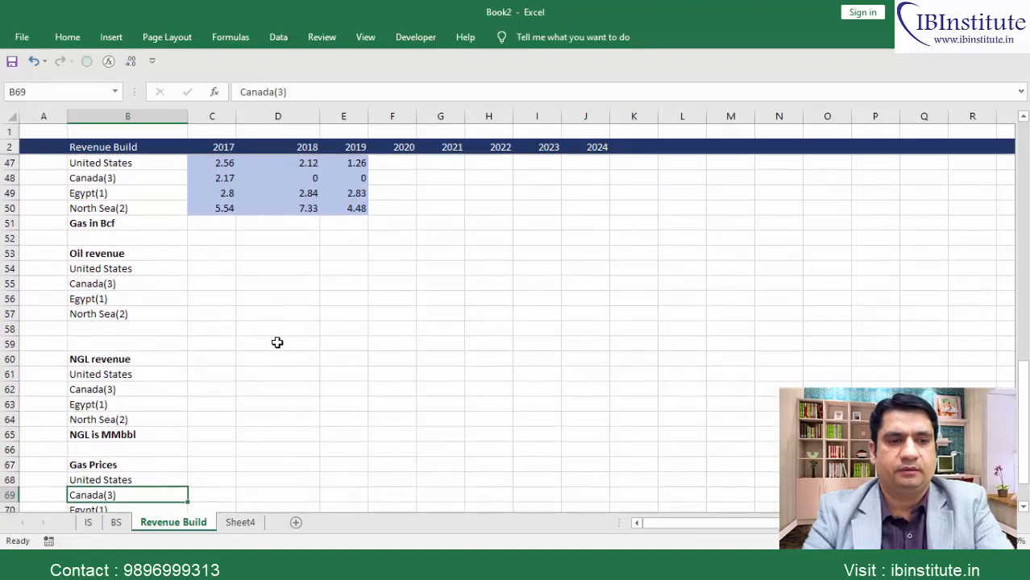
pyautogui.press('Up')
pyautogui.press('Up')
pyautogui.press('F2')
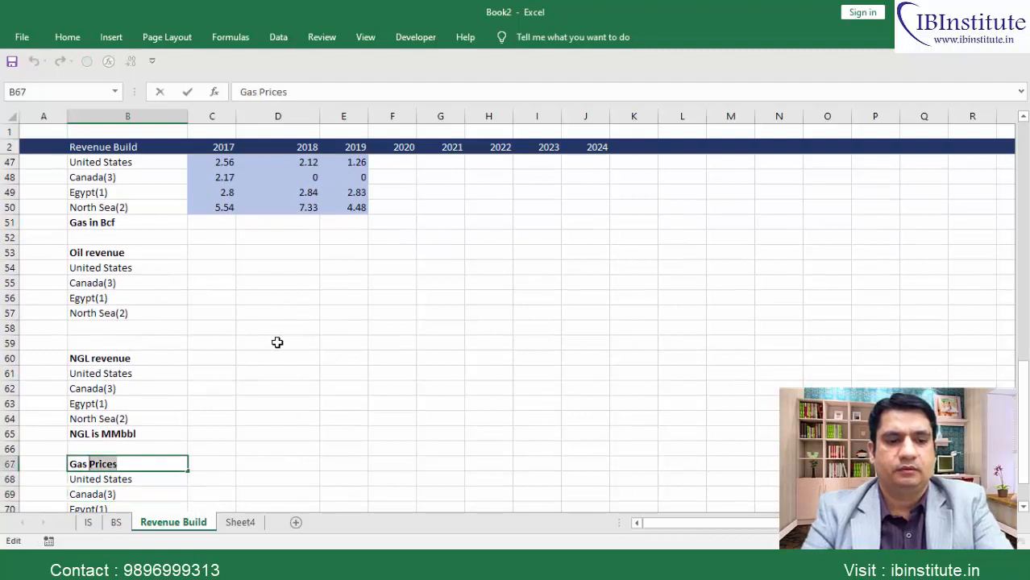
pyautogui.write('revenue')
pyautogui.press('Tab')
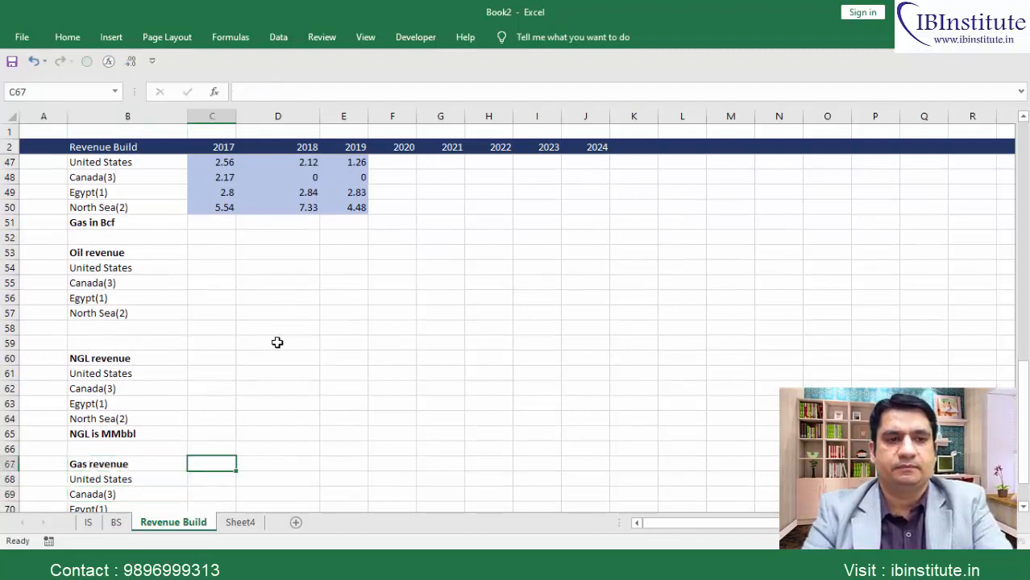
# Calculate the 2017 United States oil revenue in C54 as production times price with =C5*C33.
pyautogui.press('Up')
pyautogui.press('Up')
pyautogui.press('Up')
pyautogui.press('Up')
pyautogui.press('Up')
pyautogui.press('Up')
pyautogui.press('Up')
pyautogui.press('Up')
pyautogui.press('Up')
pyautogui.press('Up')
pyautogui.press('Up')
pyautogui.press('Up')
pyautogui.press('Up')
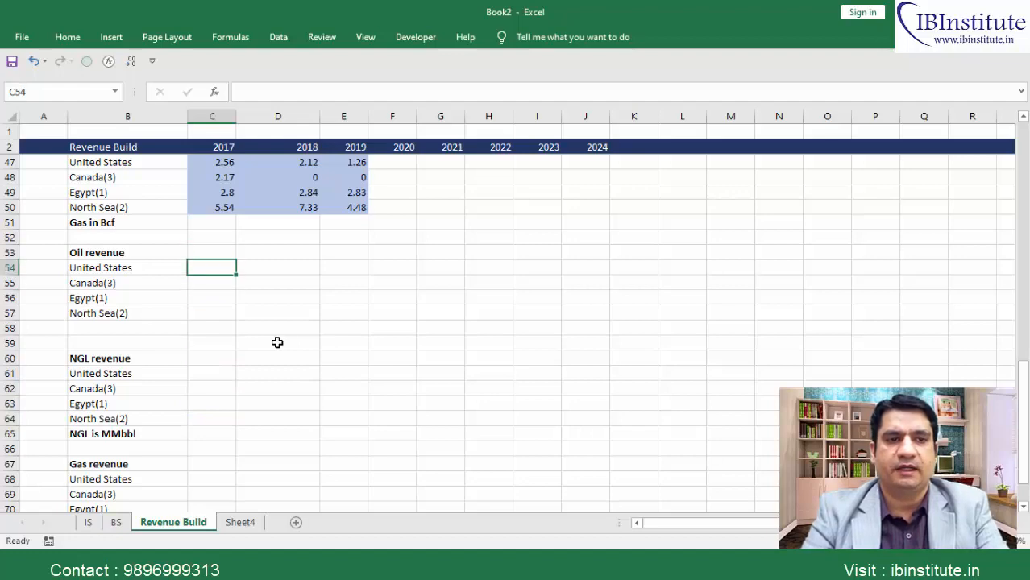
pyautogui.write('=')
pyautogui.press('Up')
pyautogui.press('Up')
pyautogui.press('Up')
pyautogui.press('Up')
pyautogui.press('Up')
pyautogui.press('Up')
pyautogui.press('Up')
pyautogui.press('Up')
pyautogui.press('Up')
pyautogui.press('Up')
pyautogui.press('Up')
pyautogui.press('Up')
pyautogui.press('Up')
pyautogui.press('Up')
pyautogui.press('Up')
pyautogui.press('Up')
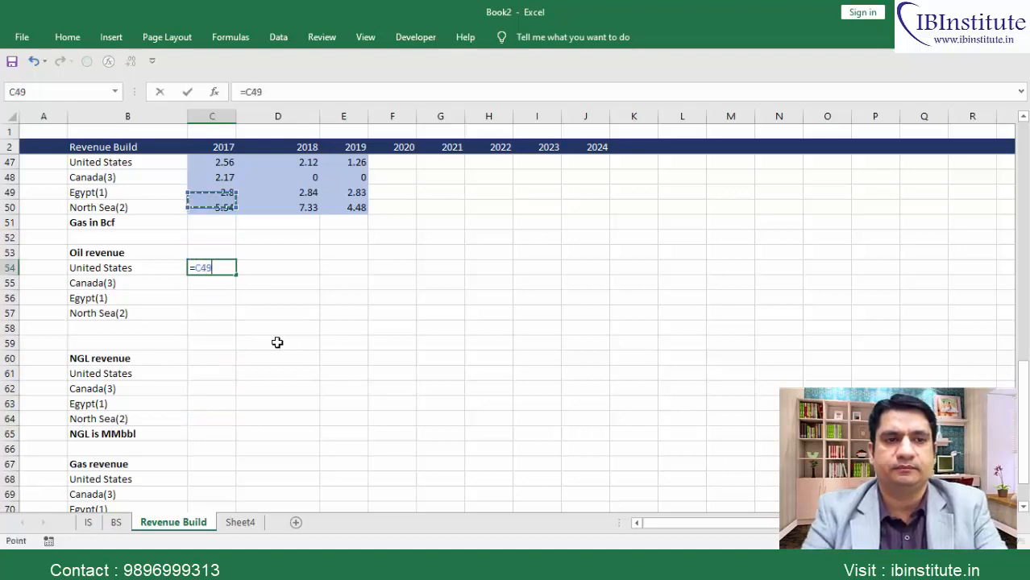
pyautogui.press('Up')
pyautogui.press('Up')
pyautogui.press('Up')
pyautogui.press('Up')
pyautogui.press('Up')
pyautogui.press('Up')
pyautogui.press('Up')
pyautogui.press('Up')
pyautogui.press('Up')
pyautogui.press('Up')
pyautogui.press('Up')
pyautogui.press('Up')
pyautogui.press('Up')
pyautogui.press('Up')
pyautogui.press('Up')
pyautogui.press('Up')
pyautogui.press('Up')
pyautogui.press('Up')
pyautogui.press('Up')
pyautogui.press('Up')
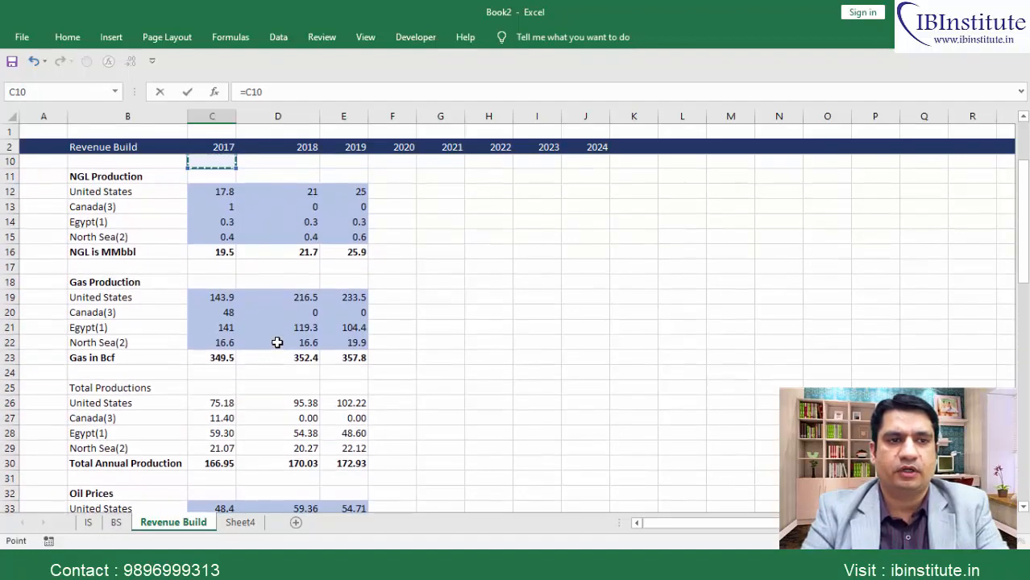
pyautogui.press('Up')
pyautogui.press('Up')
pyautogui.press('Up')
pyautogui.press('Up')
pyautogui.press('Up')
pyautogui.press('Up')
pyautogui.press('Up')
pyautogui.press('Down')
pyautogui.press('Down')
pyautogui.press('Down')
pyautogui.press('Down')
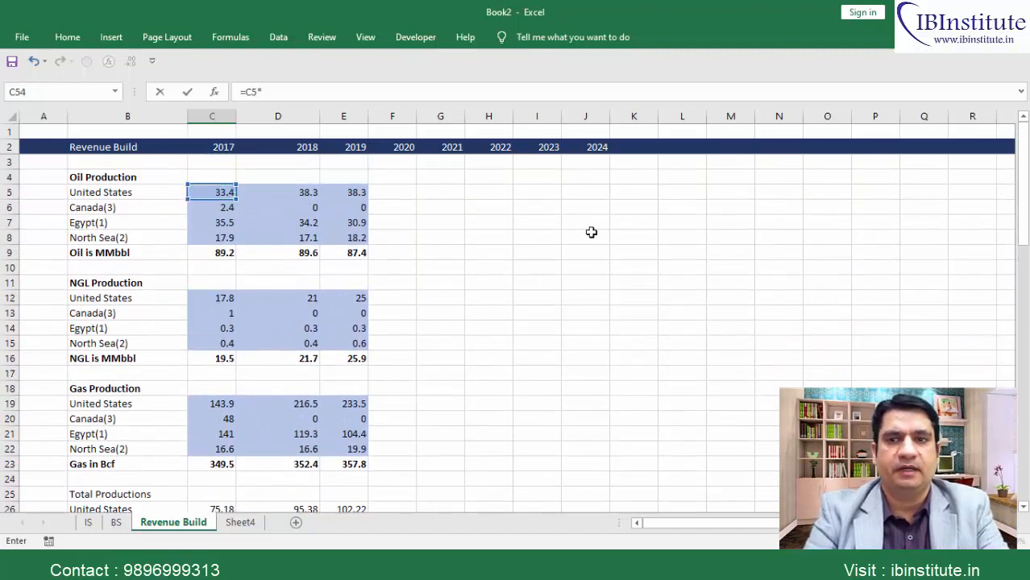
pyautogui.moveTo(1024, 184); pyautogui.dragTo(1024, 296)
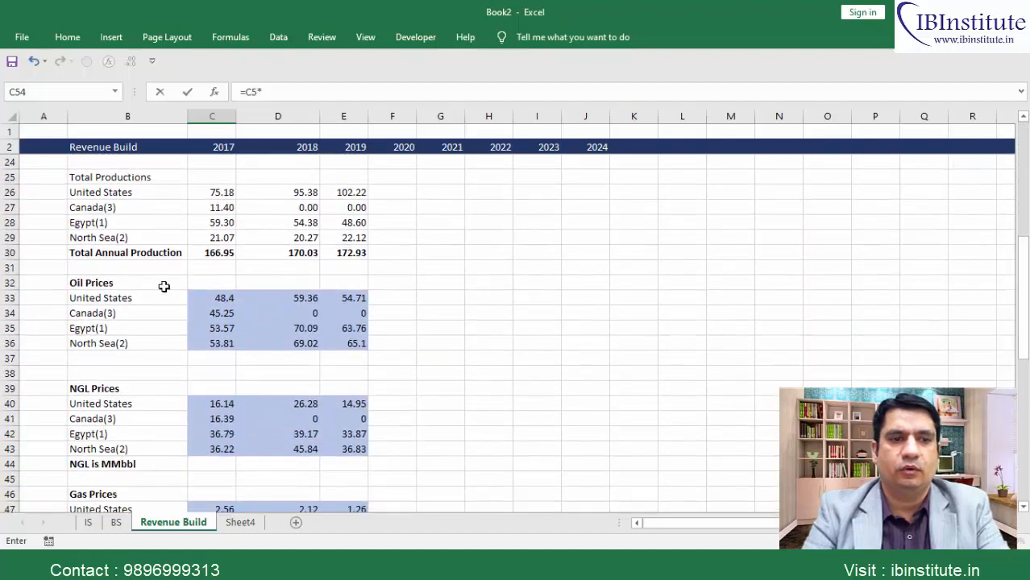
pyautogui.click(224, 299)
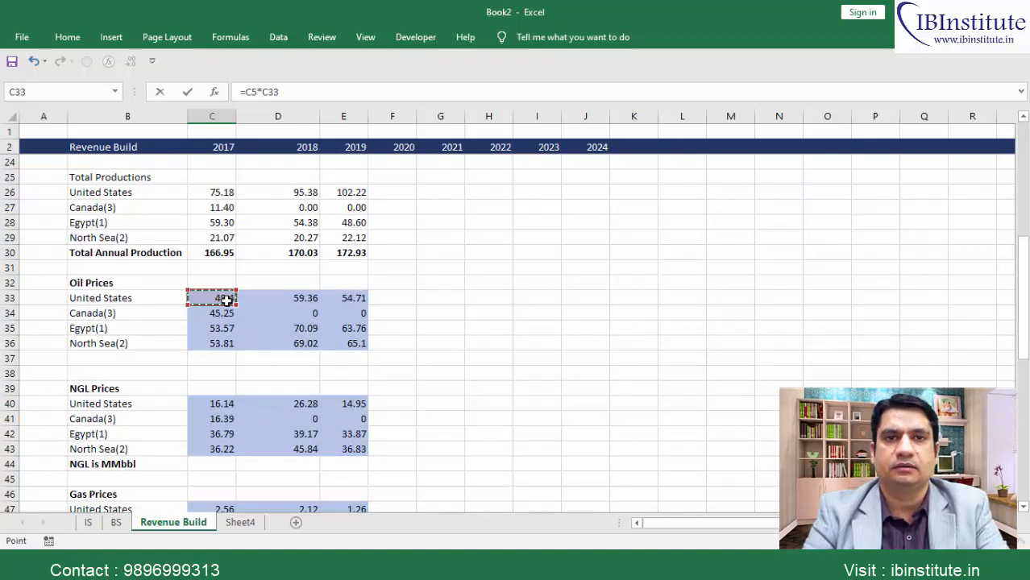
pyautogui.hotkey('ctrl', 'Return')
# Fill the C54 oil revenue formula through C54:E57 and format the range with thousands separators and two decimals.
pyautogui.hotkey('shift', 'Down')
pyautogui.hotkey('shift', 'Down')
pyautogui.hotkey('shift', 'Down')
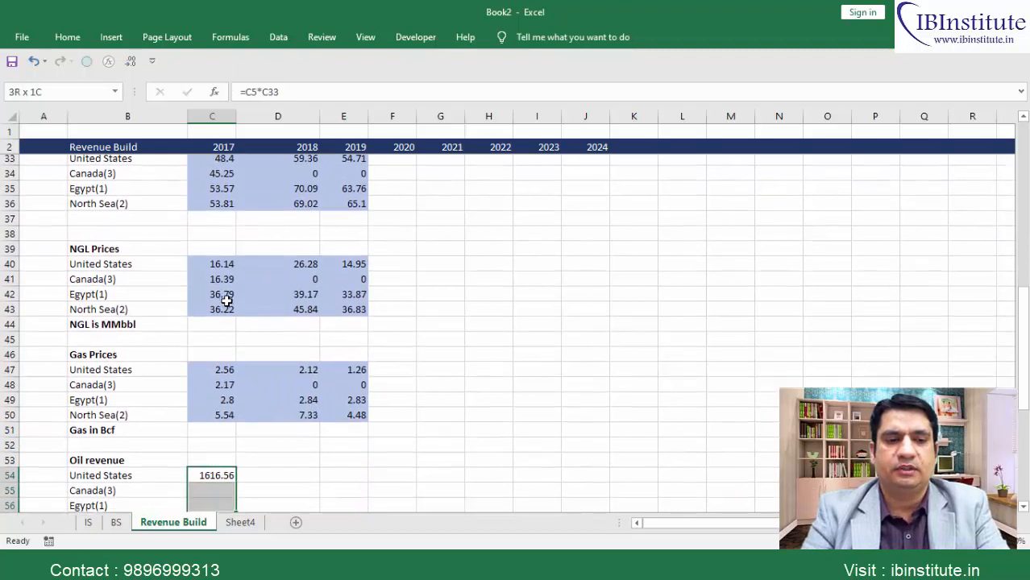
pyautogui.hotkey('ctrl', 'd')
pyautogui.hotkey('shift', 'Right')
pyautogui.hotkey('shift', 'Right')
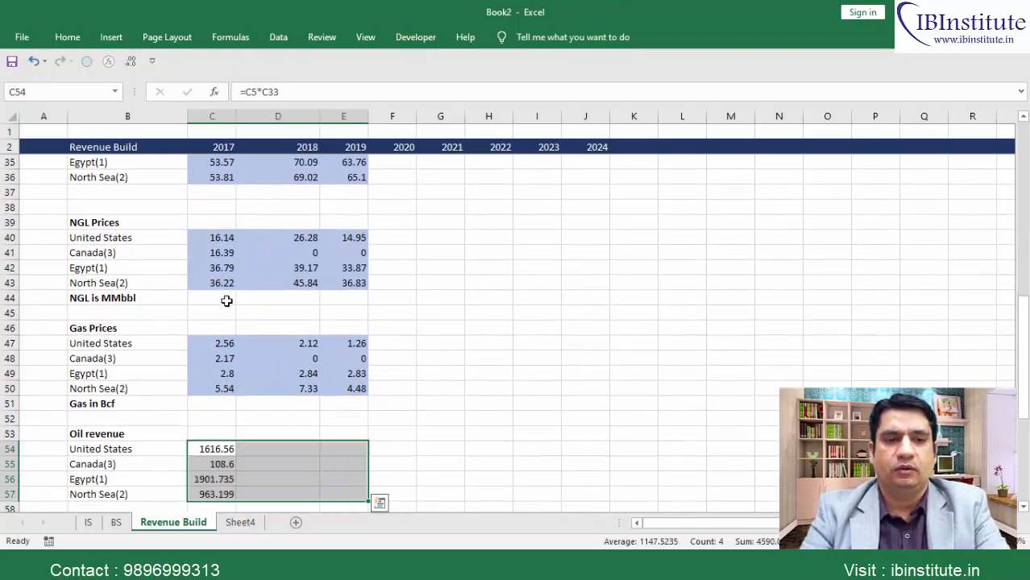
pyautogui.hotkey('ctrl', 'r')
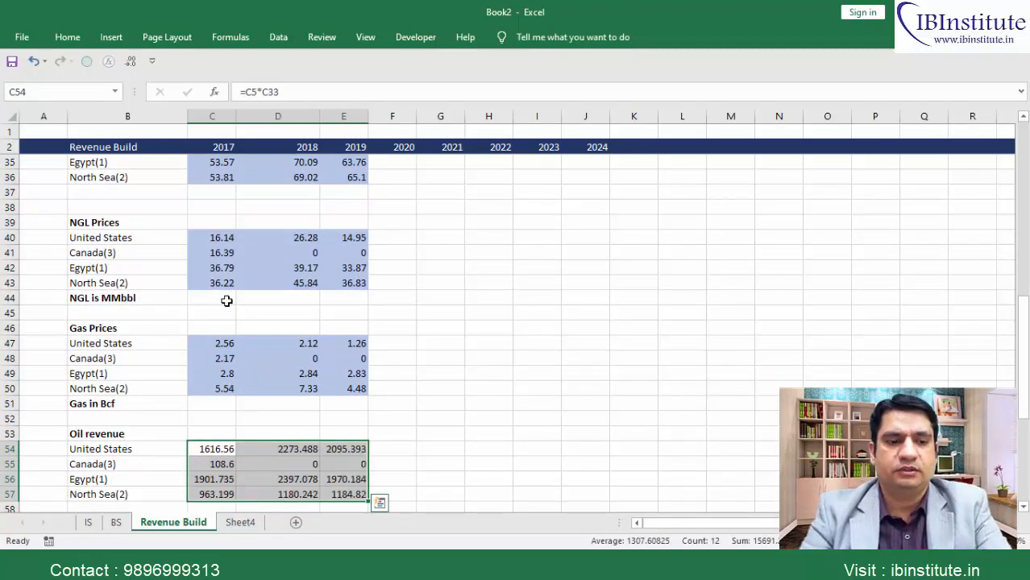
pyautogui.hotkey('ctrl', 'shift', '1')
# Copy the oil revenue formulas in C54:E57 into the NGL revenue section starting at C61.
pyautogui.hotkey('ctrl', 'c')
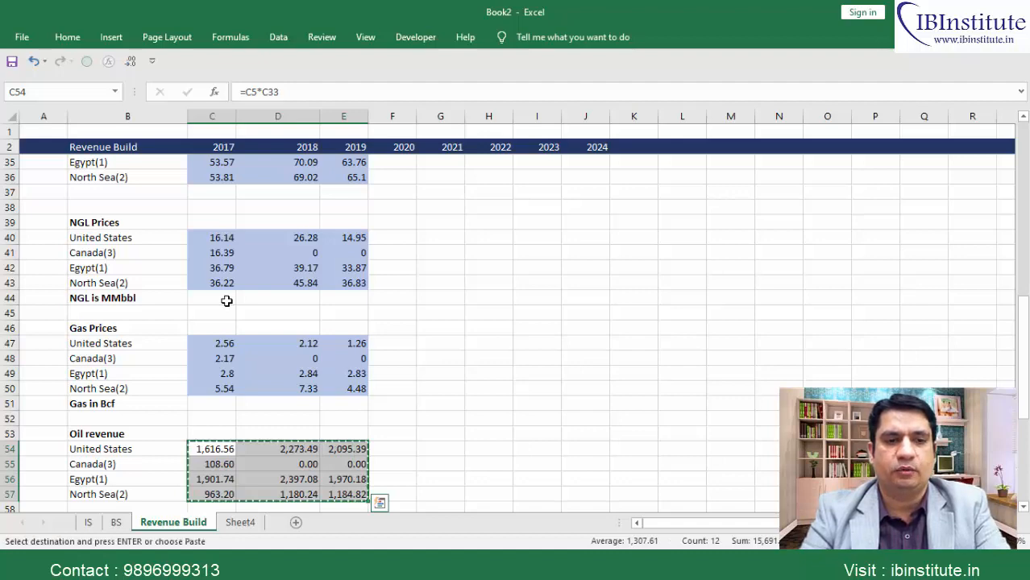
pyautogui.press('Down')
pyautogui.press('Down')
pyautogui.press('Down')
pyautogui.press('Down')
pyautogui.press('Down')
pyautogui.press('Down')
pyautogui.press('Down')
pyautogui.press('Down')
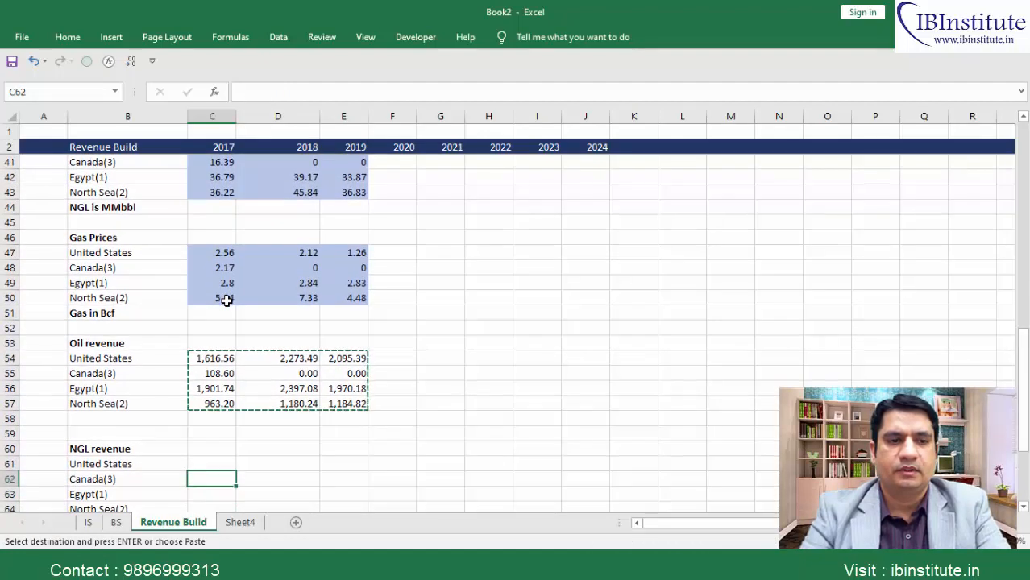
pyautogui.press('Up')
pyautogui.hotkey('ctrl', 'v')
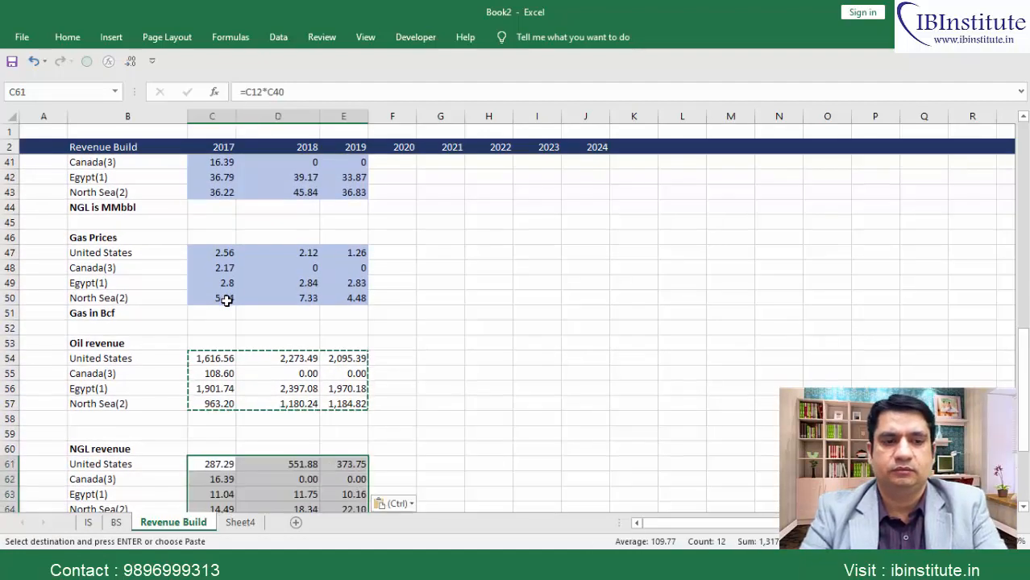
# Review the oil, NGL and gas production figures by region that feed the revenue calculations.
pyautogui.press('Up')
pyautogui.press('Up')
pyautogui.press('Up')
pyautogui.hotkey('shift', 'Down')
pyautogui.hotkey('shift', 'Down')
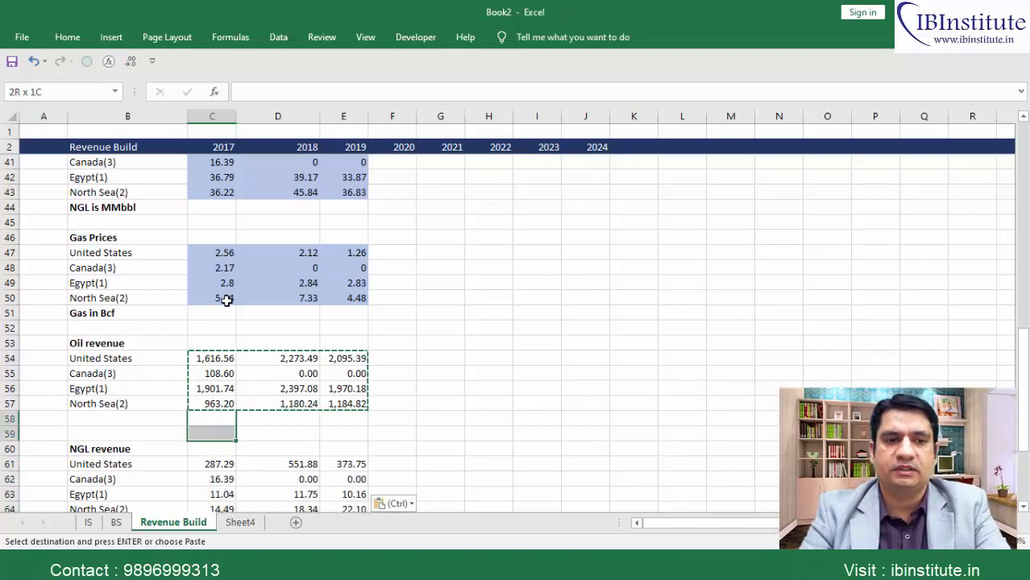
pyautogui.press('Up')
pyautogui.press('Up')
pyautogui.press('Up')
pyautogui.press('Up')
pyautogui.press('Up')
pyautogui.press('Up')
pyautogui.press('Up')
pyautogui.press('Up')
pyautogui.press('Up')
pyautogui.press('Up')
pyautogui.press('Up')
pyautogui.press('Up')
pyautogui.press('Up')
pyautogui.press('Up')
pyautogui.press('Up')
pyautogui.press('Up')
pyautogui.press('Up')
pyautogui.press('Up')
pyautogui.press('Up')
pyautogui.press('Up')
pyautogui.press('Up')
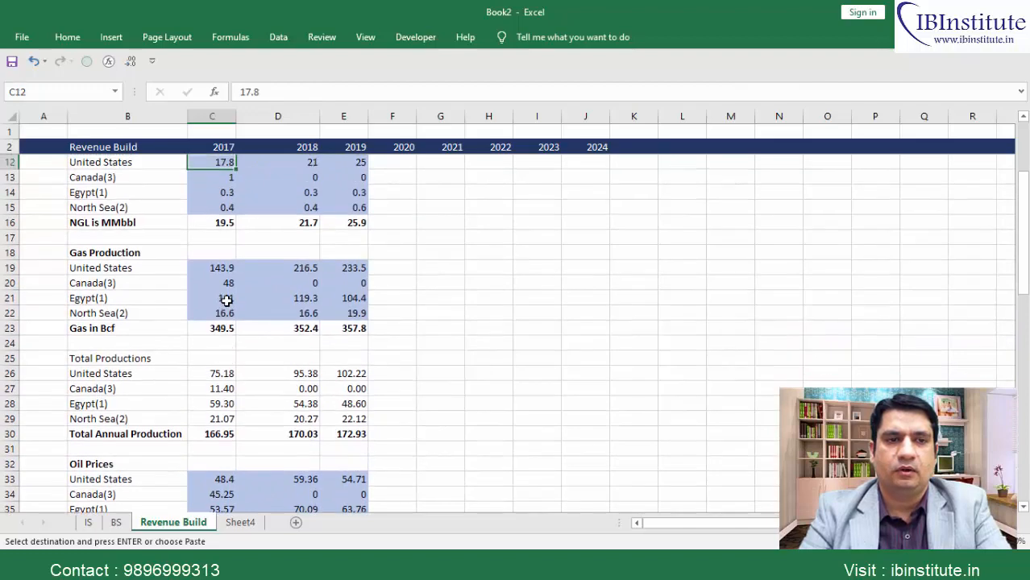
pyautogui.press('Up')
pyautogui.press('Up')
pyautogui.press('Up')
pyautogui.press('Up')
pyautogui.press('Up')
pyautogui.press('Up')
pyautogui.press('Up')
pyautogui.press('Up')
pyautogui.press('Up')
pyautogui.press('Up')
pyautogui.press('Up')
pyautogui.press('Down')
pyautogui.press('Down')
pyautogui.press('Down')
pyautogui.press('Down')
pyautogui.press('Down')
pyautogui.press('Down')
pyautogui.press('Down')
pyautogui.press('Down')
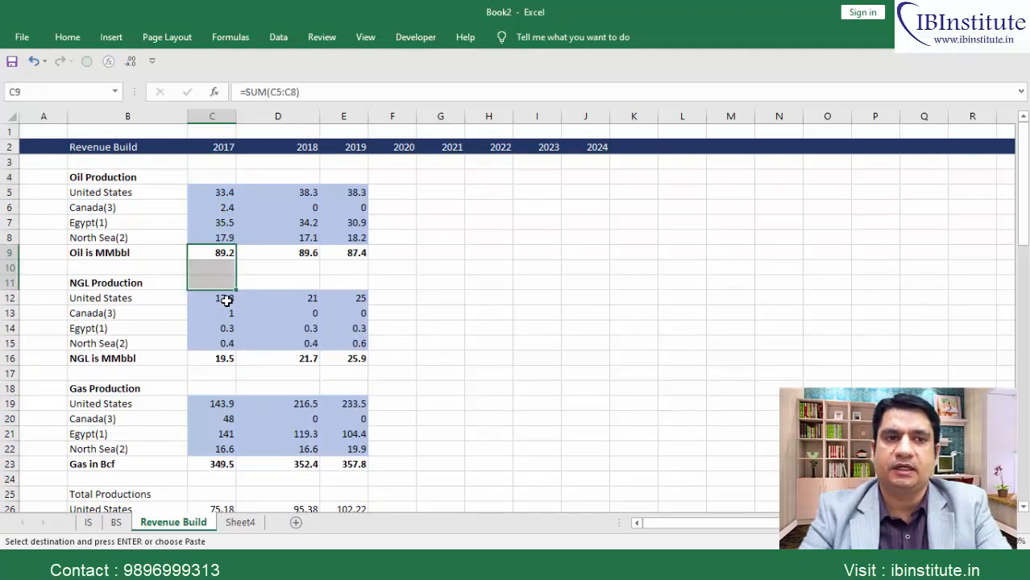
# Review the oil, NGL and gas price sections and compare them with the revenue sections below.
pyautogui.press('Down')
pyautogui.press('Down')
pyautogui.press('Down')
pyautogui.press('Down')
pyautogui.press('Down')
pyautogui.press('Down')
pyautogui.press('Down')
pyautogui.press('Down')
pyautogui.press('Down')
pyautogui.press('Down')
pyautogui.press('Down')
pyautogui.press('Down')
pyautogui.press('Down')
pyautogui.press('Down')
pyautogui.press('Down')
pyautogui.press('Down')
pyautogui.press('Down')
pyautogui.press('Down')
pyautogui.press('Down')
pyautogui.press('Down')
pyautogui.press('Up')
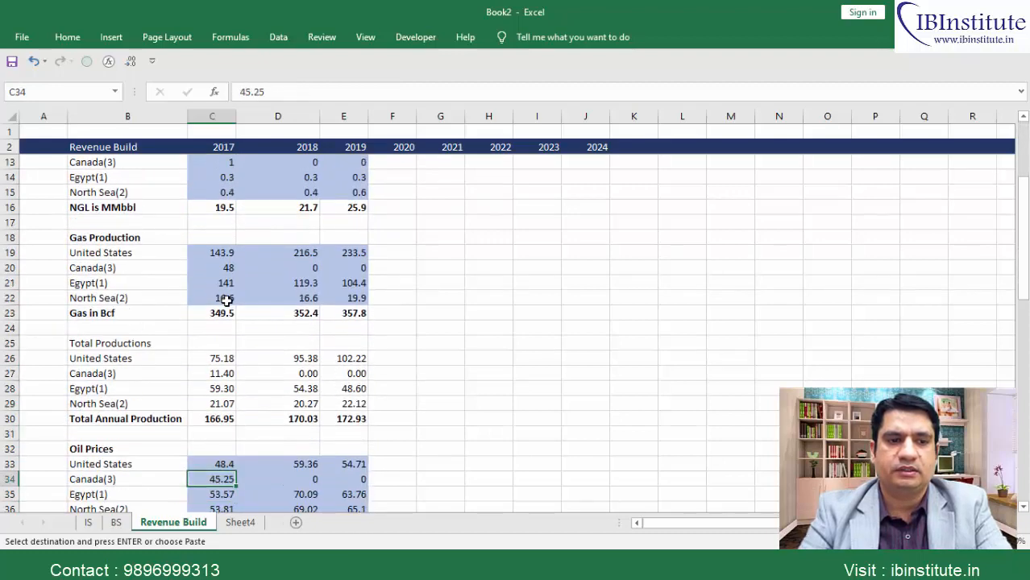
pyautogui.press('Down')
pyautogui.press('Down')
pyautogui.press('Down')
pyautogui.press('Down')
pyautogui.press('Down')
pyautogui.press('Down')
pyautogui.press('Down')
pyautogui.press('Down')
pyautogui.press('Up')
pyautogui.press('Up')
pyautogui.press('Up')
pyautogui.hotkey('shift', 'Up')
pyautogui.hotkey('shift', 'Up')
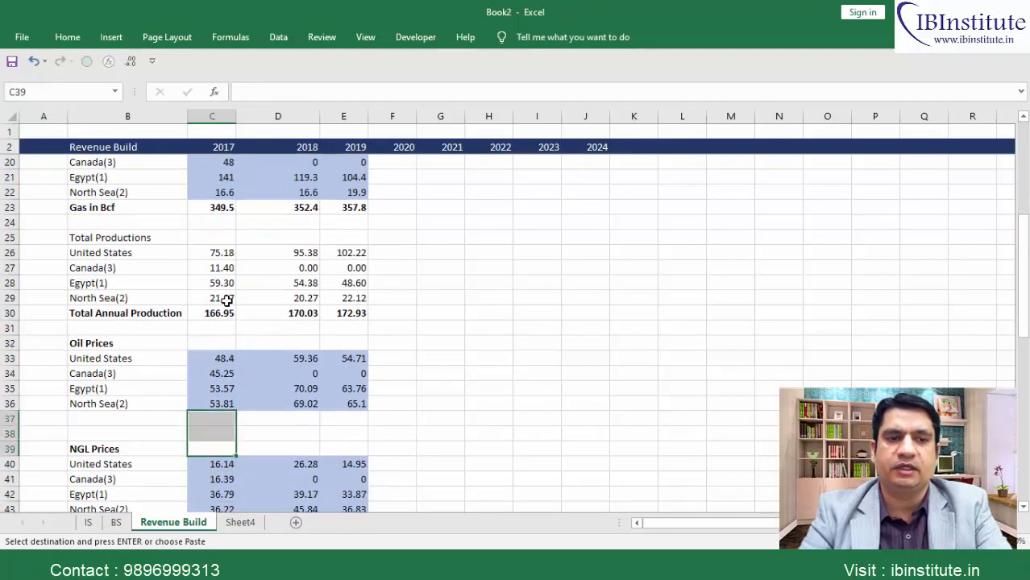
pyautogui.press('Down')
pyautogui.press('Down')
pyautogui.press('Down')
pyautogui.press('Down')
pyautogui.press('Down')
pyautogui.press('Down')
pyautogui.press('Down')
pyautogui.press('Down')
pyautogui.press('Down')
pyautogui.press('Down')
pyautogui.press('Down')
pyautogui.press('Down')
pyautogui.press('Down')
pyautogui.press('Down')
pyautogui.press('Down')
pyautogui.press('Down')
pyautogui.press('Down')
pyautogui.press('Down')
pyautogui.press('Down')
pyautogui.press('Down')
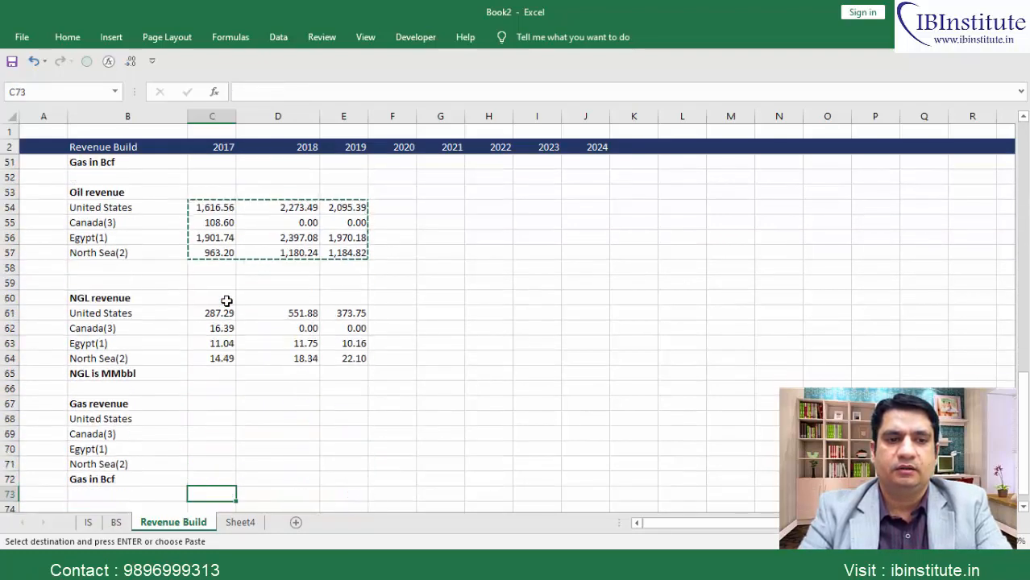
# Check which production and price cells the 2017 United States NGL revenue formula in C61 refers to.
pyautogui.press('Up')
pyautogui.press('Up')
pyautogui.press('Up')
pyautogui.press('Up')
pyautogui.press('Up')
pyautogui.press('Up')
pyautogui.press('Up')
pyautogui.press('Up')
pyautogui.press('Up')
pyautogui.press('Up')
pyautogui.press('Up')
pyautogui.press('Up')
pyautogui.press('F2')
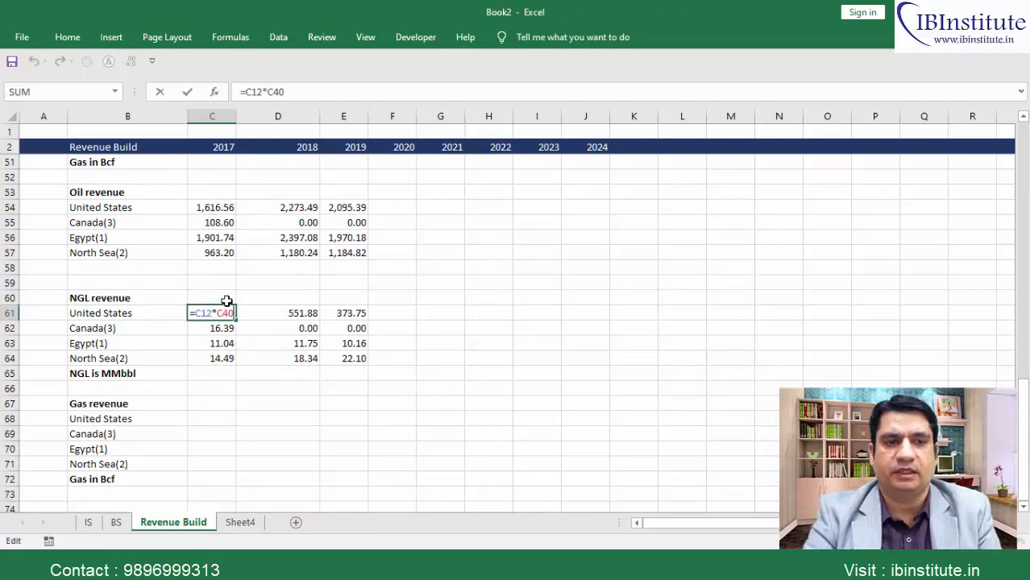
pyautogui.moveTo(1018, 450); pyautogui.dragTo(1023, 179)
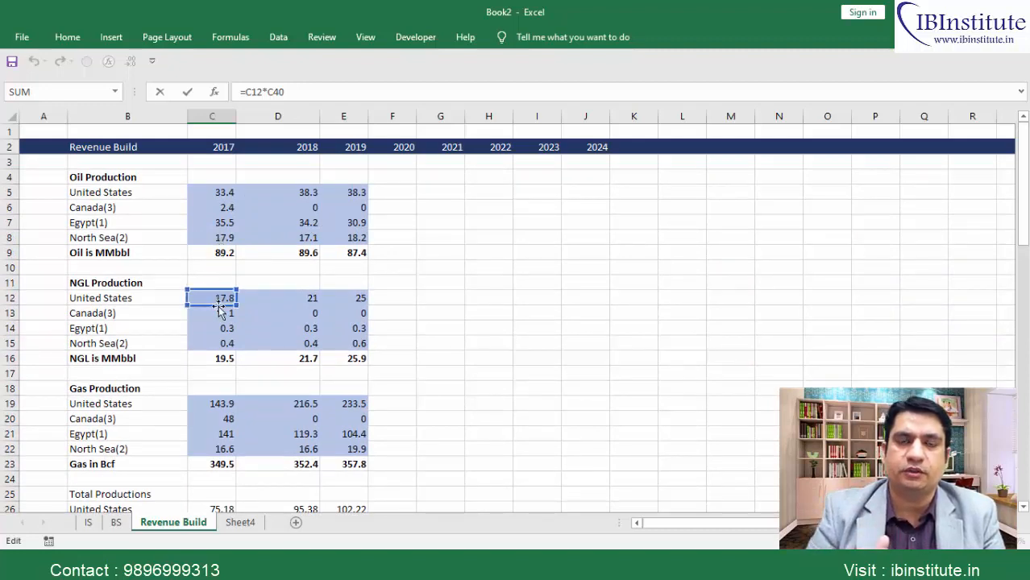
pyautogui.press('Return')
# Copy the NGL revenue formulas in C61:E64 into the Gas revenue section starting at C68.
pyautogui.press('Down')
pyautogui.press('Down')
pyautogui.press('Down')
pyautogui.press('Down')
pyautogui.press('Down')
pyautogui.press('Down')
pyautogui.press('Down')
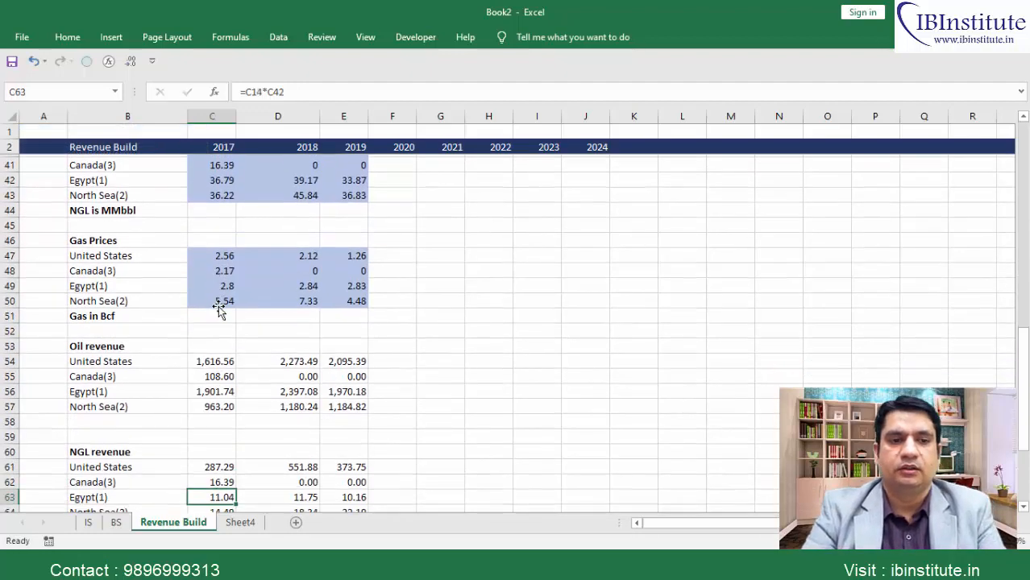
pyautogui.press('Down')
pyautogui.press('Down')
pyautogui.press('Down')
pyautogui.hotkey('ctrl', 'Up')
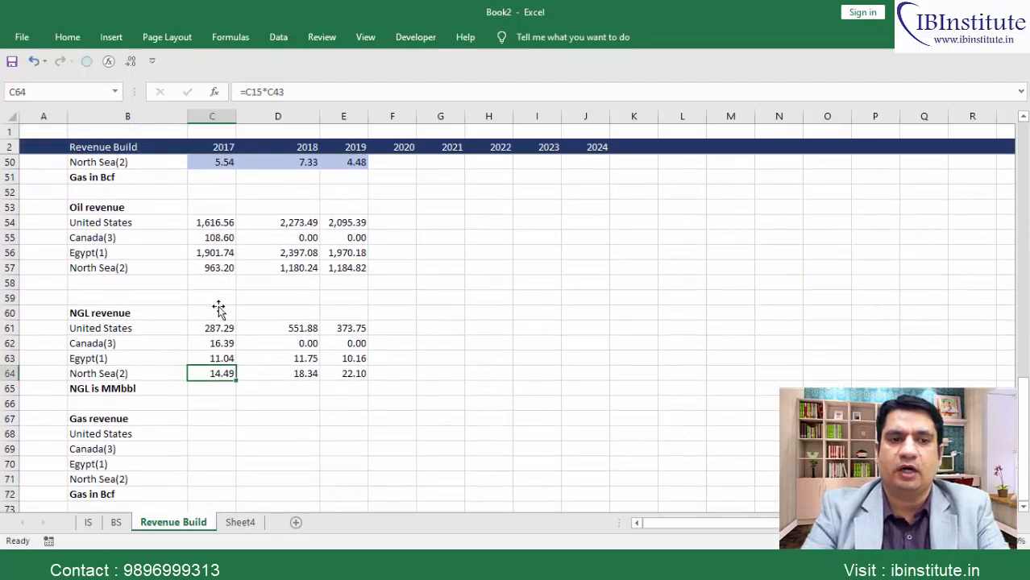
pyautogui.hotkey('ctrl', 'Up')
pyautogui.hotkey('ctrl', 'shift', 'Right')
pyautogui.hotkey('ctrl', 'shift', 'Down')
pyautogui.hotkey('ctrl', 'c')
pyautogui.press('Down')
pyautogui.press('Down')
pyautogui.press('Down')
pyautogui.press('Down')
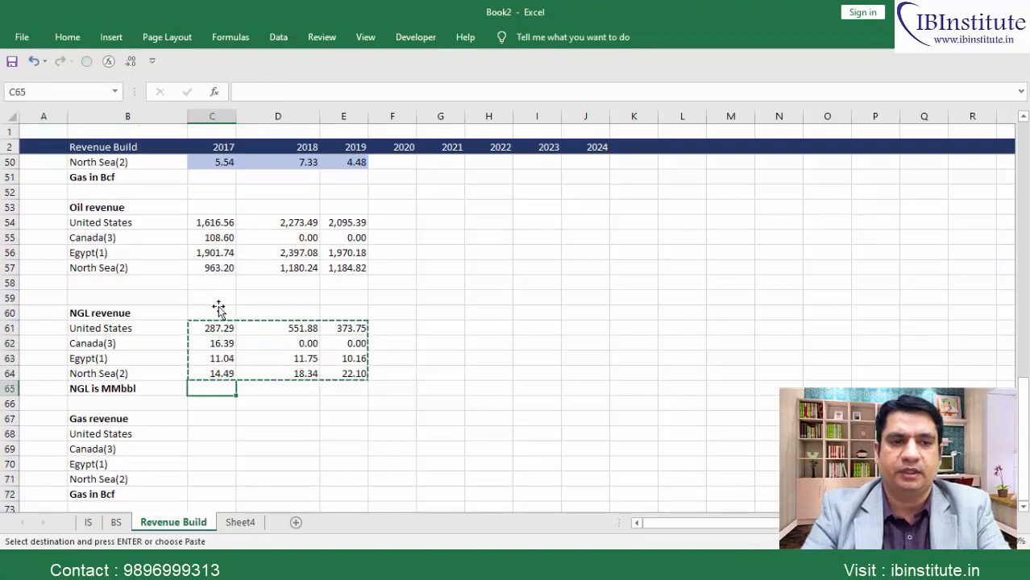
pyautogui.hotkey('shift', 'Down')
pyautogui.hotkey('shift', 'Down')
pyautogui.press('Down')
pyautogui.press('Down')
pyautogui.press('Down')
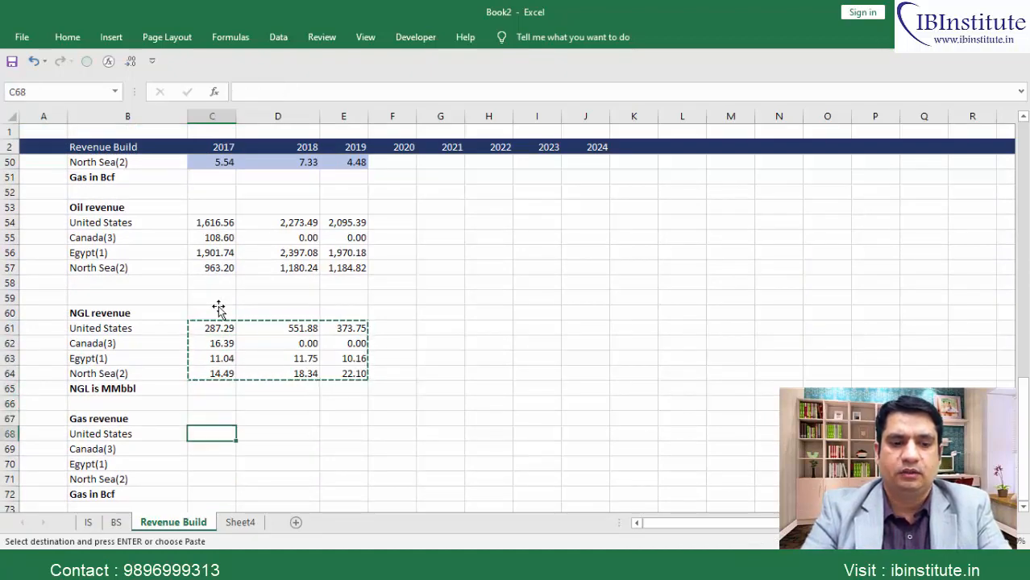
pyautogui.hotkey('ctrl', 'v')
# Enter the heading Total revenue in B74, below the Gas revenue section.
pyautogui.press('Down')
pyautogui.press('Down')
pyautogui.press('Down')
pyautogui.press('Down')
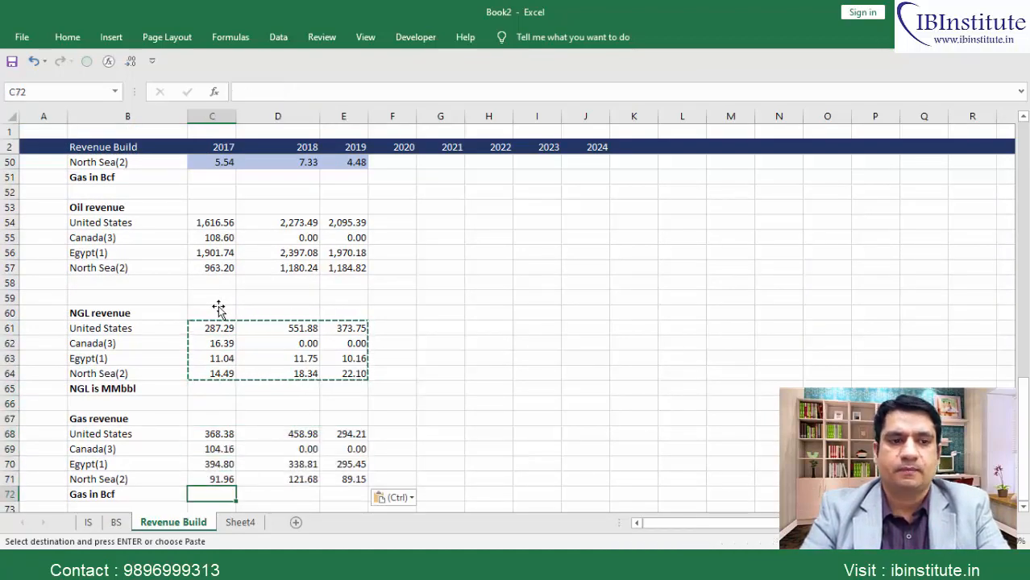
pyautogui.press('Left')
pyautogui.press('Down')
pyautogui.press('Down')
pyautogui.press('Down')
pyautogui.press('Down')
pyautogui.press('Down')
pyautogui.press('Up')
pyautogui.press('Up')
pyautogui.press('Up')
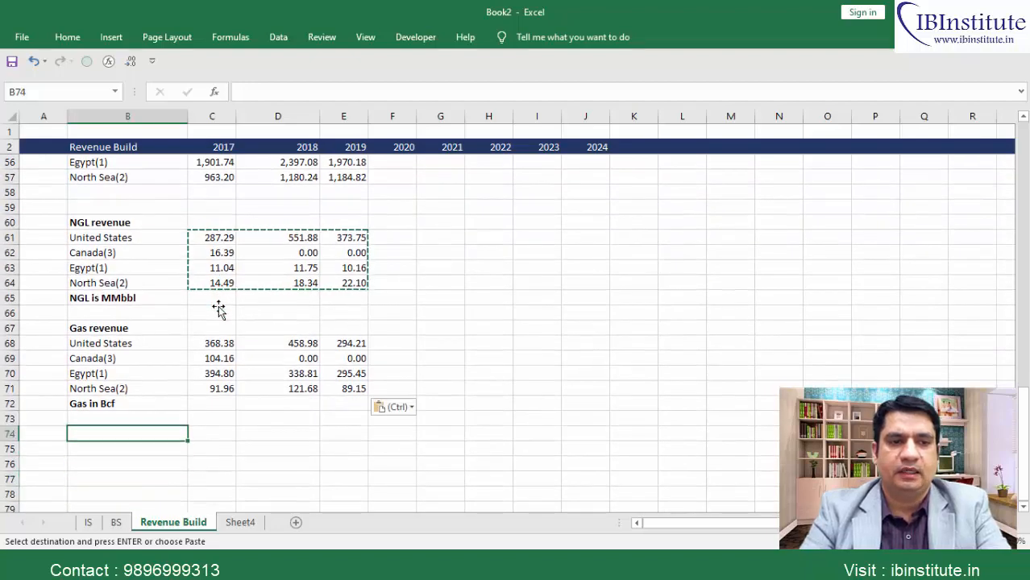
pyautogui.write('Total reve')
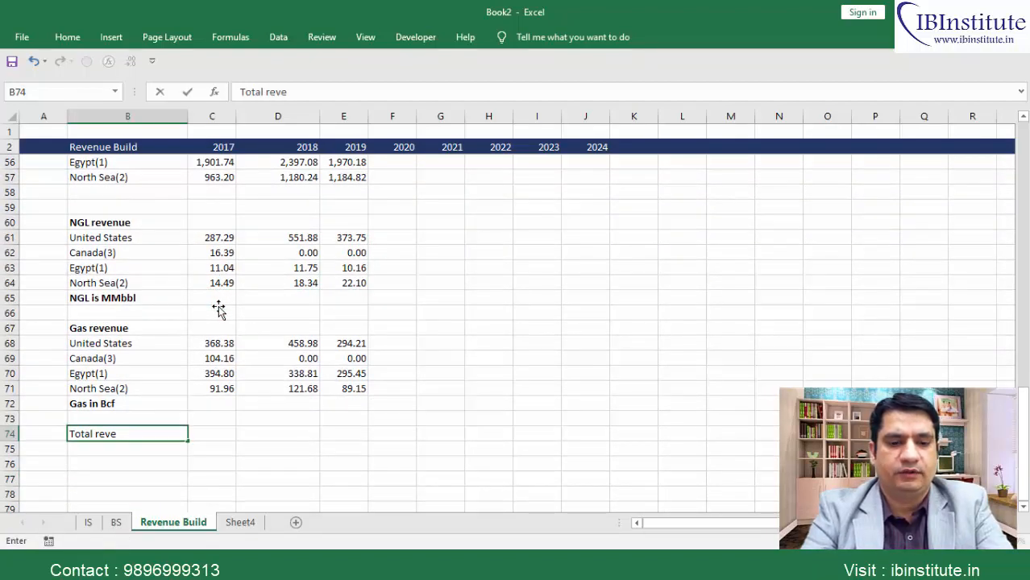
pyautogui.write('nue')
pyautogui.press('Tab')
pyautogui.press('Left')
pyautogui.press('Up')
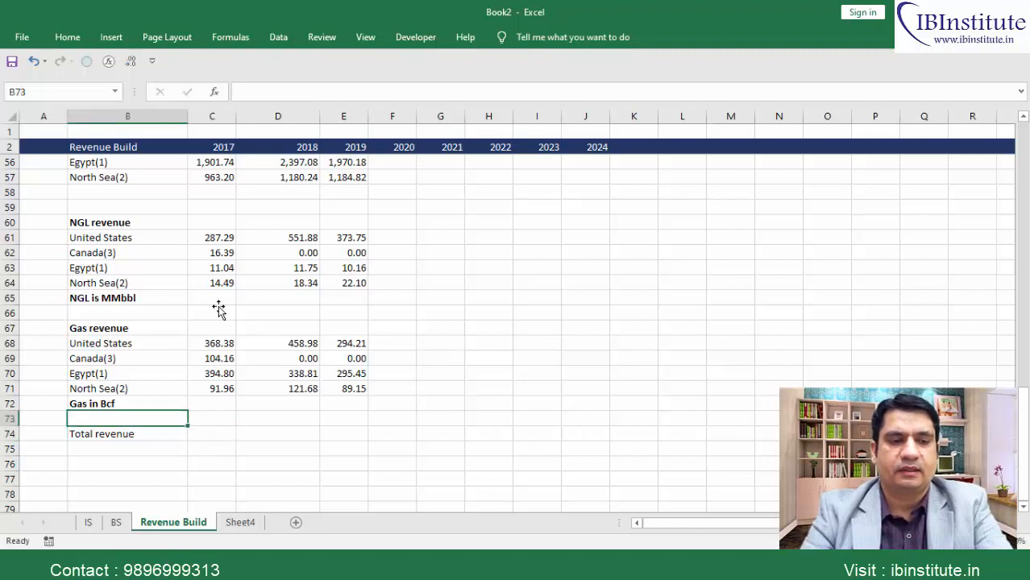
# Copy the four region labels in B68:B71 into B75:B78 under the Total revenue heading.
pyautogui.press('Up')
pyautogui.press('Up')
pyautogui.press('Up')
pyautogui.press('Up')
pyautogui.press('Up')
pyautogui.hotkey('shift', 'Down')
pyautogui.hotkey('shift', 'Down')
pyautogui.hotkey('shift', 'Down')
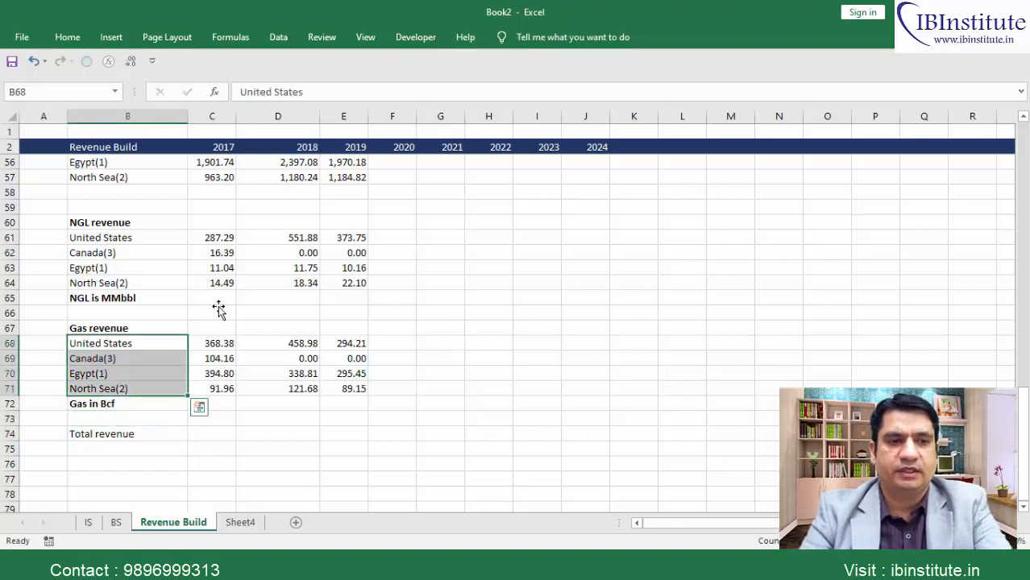
pyautogui.hotkey('ctrl', 'c')
pyautogui.press('Down')
pyautogui.press('Down')
pyautogui.press('Down')
pyautogui.press('Down')
pyautogui.press('Down')
pyautogui.press('Down')
pyautogui.press('Down')
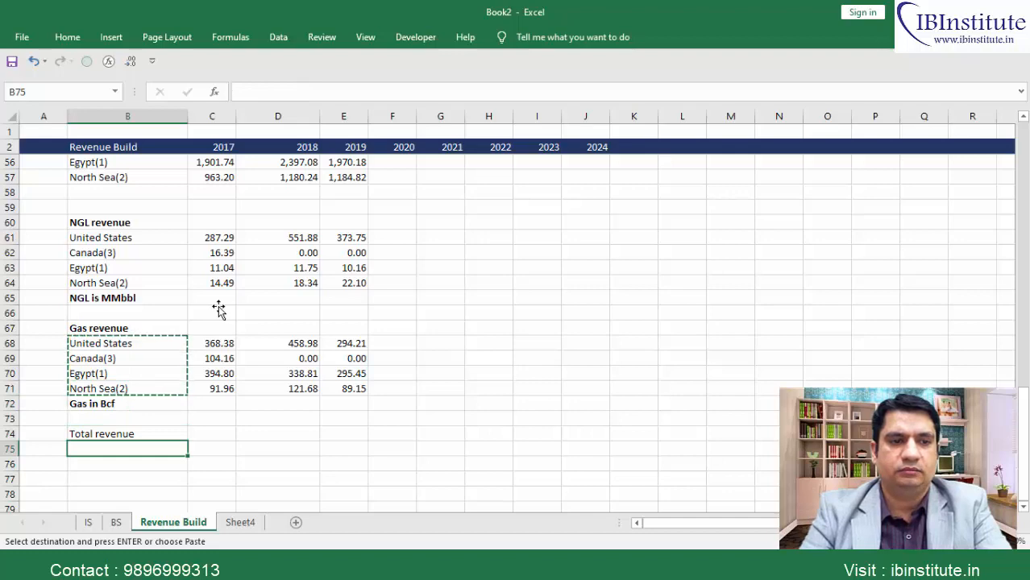
pyautogui.press('Return')
# Calculate the 2017 United States total revenue in C75 by adding oil, NGL and gas revenue with =C54+C61+C68.
pyautogui.press('Right')
pyautogui.write('=')
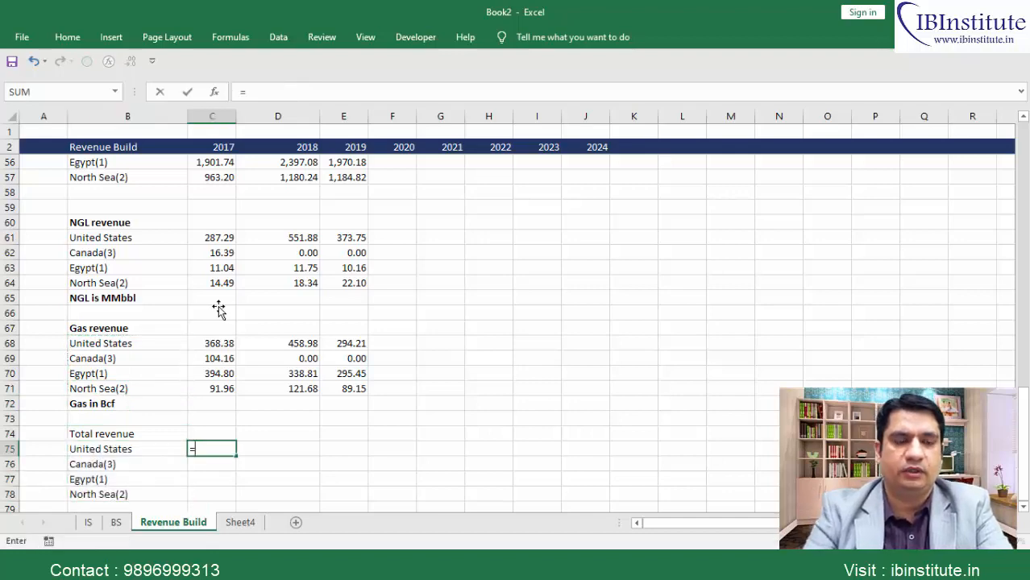
pyautogui.press('Up')
pyautogui.press('Up')
pyautogui.press('Up')
pyautogui.press('Up')
pyautogui.press('Up')
pyautogui.press('Up')
pyautogui.press('Up')
pyautogui.press('Up')
pyautogui.press('Up')
pyautogui.press('Up')
pyautogui.press('Up')
pyautogui.press('Up')
pyautogui.press('Up')
pyautogui.press('Up')
pyautogui.press('Up')
pyautogui.press('Up')
pyautogui.press('Up')
pyautogui.press('Up')
pyautogui.press('Up')
pyautogui.press('Up')
pyautogui.press('Down')
pyautogui.press('Down')
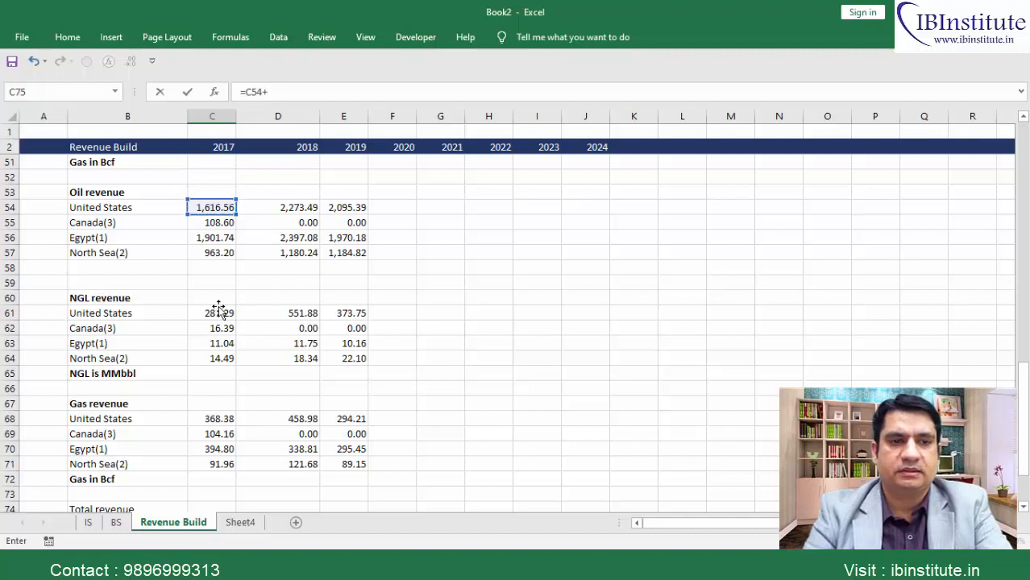
pyautogui.write('+')
pyautogui.click(218, 315)
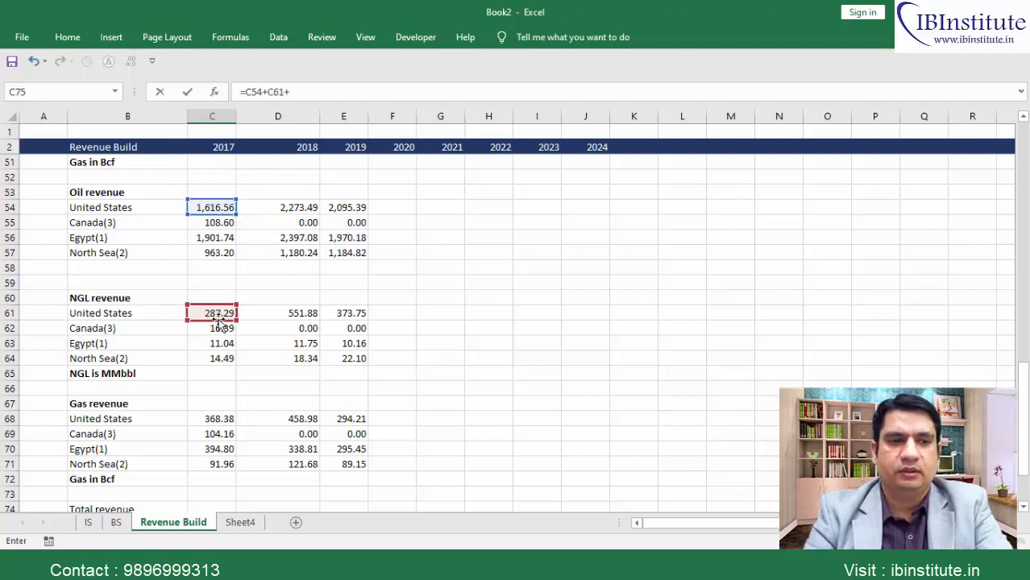
pyautogui.write('+')
pyautogui.click(217, 420)
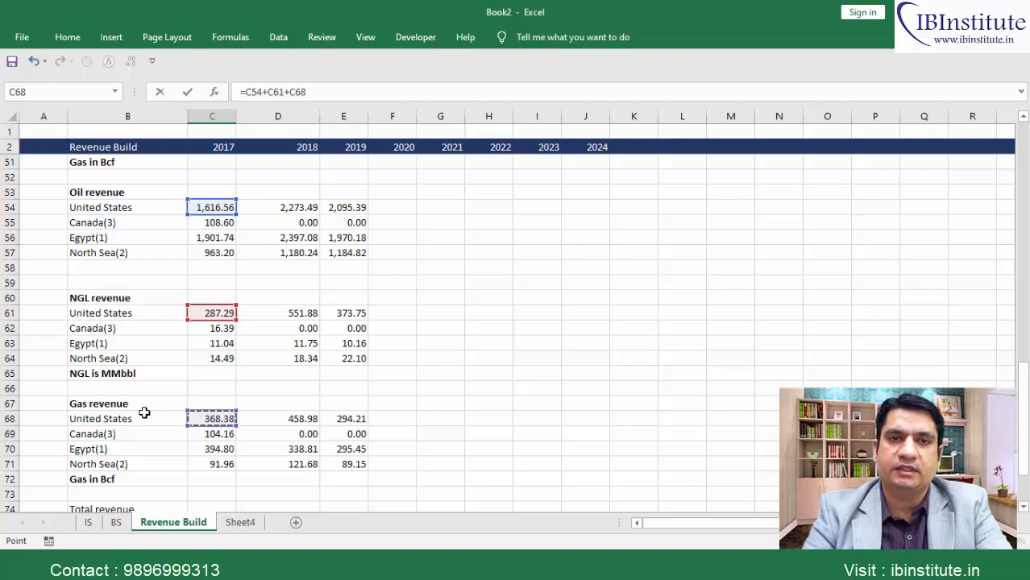
pyautogui.press('Return')
# Fill the total revenue formula in C75 down to row 78 and across to column E for all regions and years.
pyautogui.press('Up')
pyautogui.hotkey('shift', 'Down')
pyautogui.hotkey('shift', 'Down')
pyautogui.hotkey('shift', 'Down')
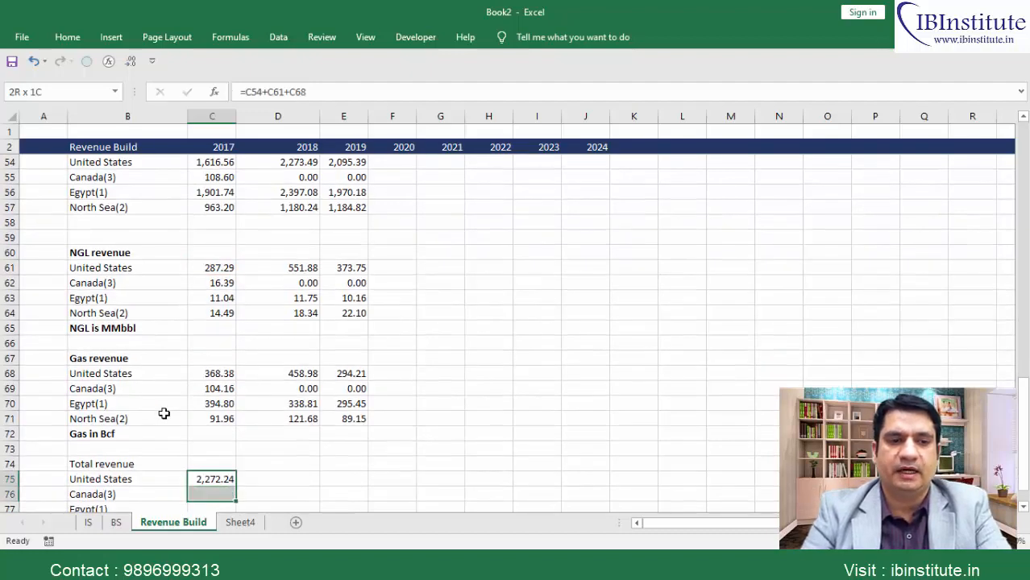
pyautogui.hotkey('ctrl', 'd')
pyautogui.hotkey('shift', 'Right')
pyautogui.hotkey('shift', 'Right')
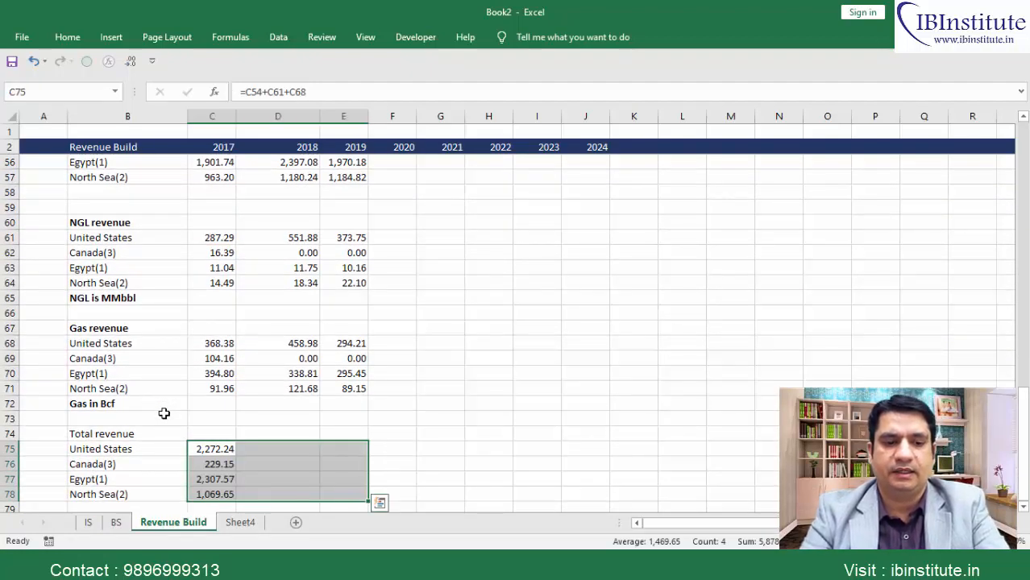
pyautogui.hotkey('ctrl', 'r')
# Enter the label Annual Revenue in B79, below the North Sea total.
pyautogui.press('Down')
pyautogui.press('Down')
pyautogui.press('Down')
pyautogui.press('Down')
pyautogui.press('Left')
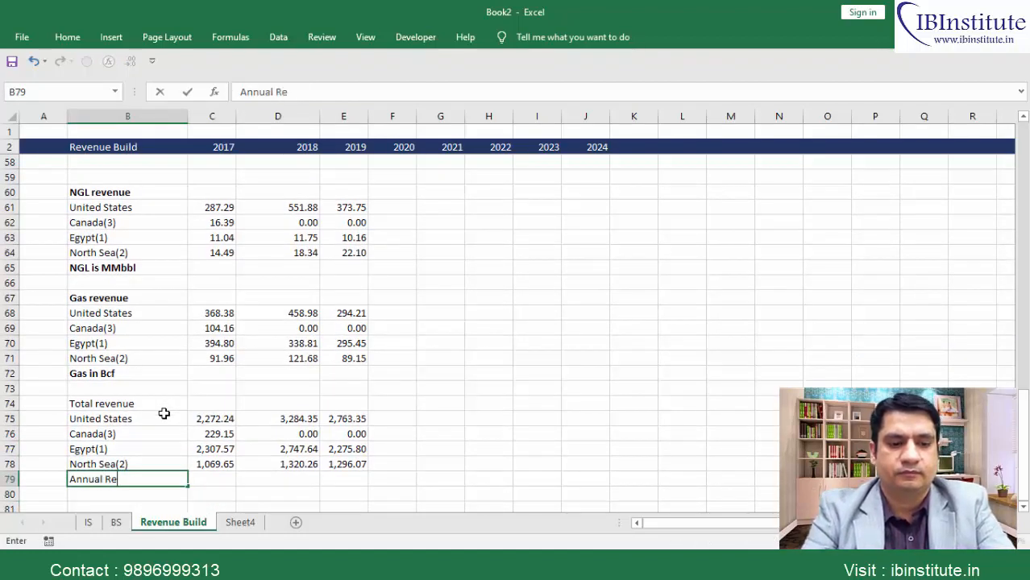
pyautogui.press('Tab')
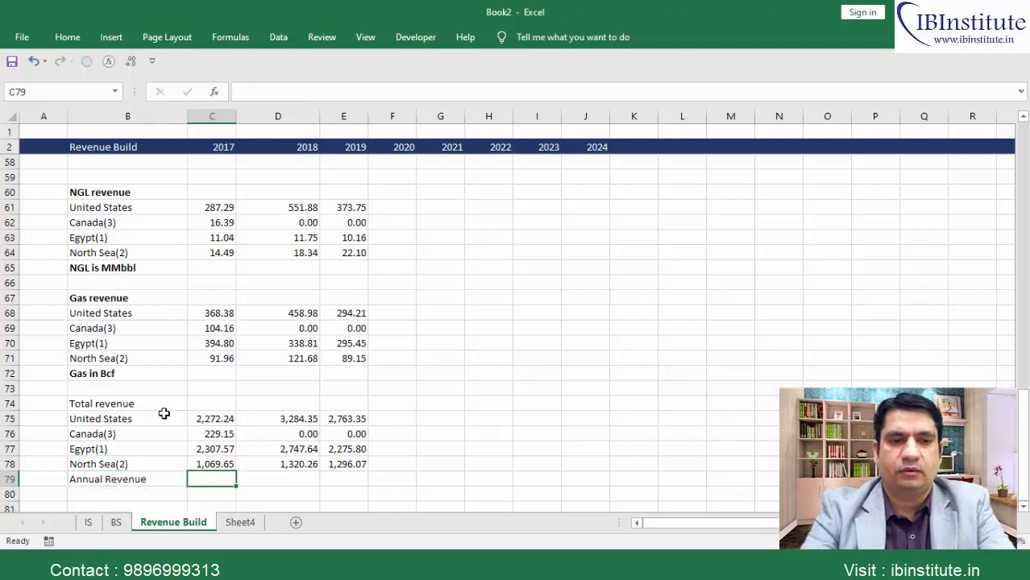
# Sum C75:C78 in C79 and fill the annual revenue formula across to E79.
pyautogui.hotkey('alt', '=')
pyautogui.hotkey('ctrl', 'Return')
pyautogui.hotkey('shift', 'Right')
pyautogui.hotkey('shift', 'Right')
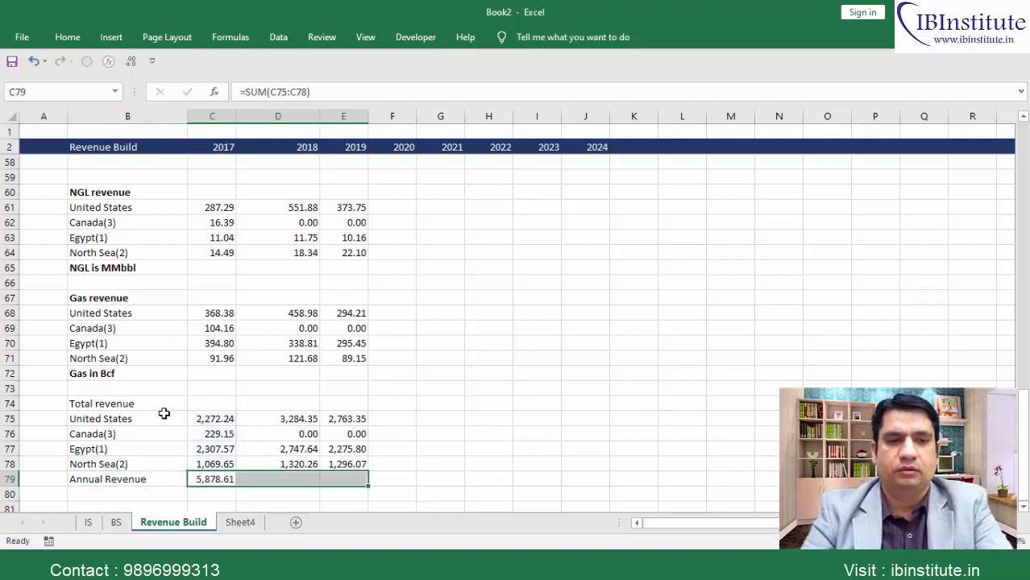
pyautogui.hotkey('ctrl', 'r')
# Show the total revenue figures in C75:E79 without decimal places.
pyautogui.press('Up')
pyautogui.press('Up')
pyautogui.press('Up')
pyautogui.press('Up')
pyautogui.hotkey('ctrl', 'shift', 'Right')
pyautogui.hotkey('ctrl', 'shift', 'Down')
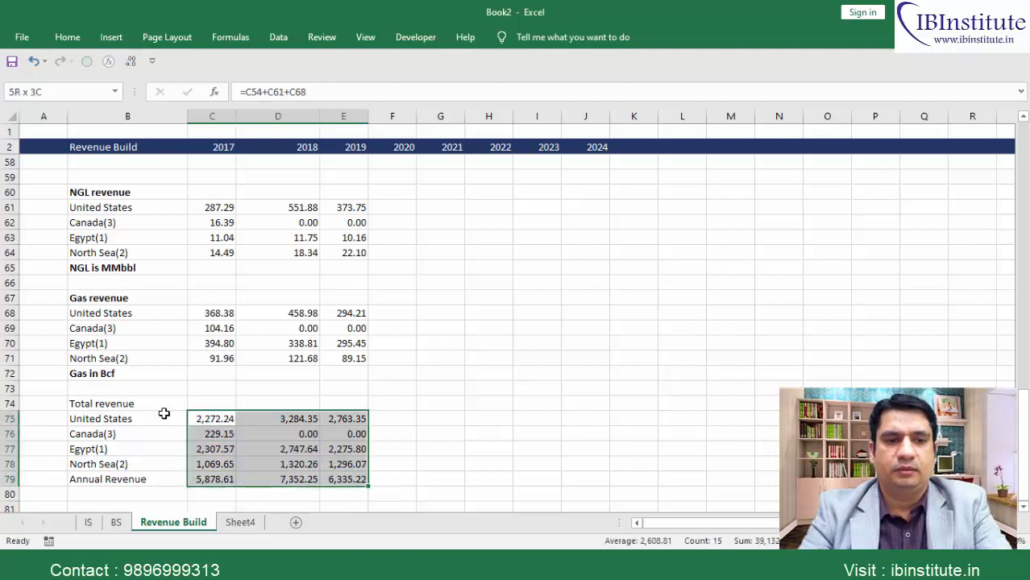
pyautogui.doubleClick(129, 61)
# Sum the NGL revenue of the regions in C65 with =SUM(C61:C64) and fill it across to E65.
pyautogui.press('Up')
pyautogui.press('Up')
pyautogui.press('Up')
pyautogui.press('Up')
pyautogui.press('Up')
pyautogui.press('Up')
pyautogui.press('Up')
pyautogui.press('Up')
pyautogui.press('Up')
pyautogui.press('Up')
pyautogui.press('Up')
pyautogui.press('Up')
pyautogui.press('Down')
pyautogui.press('Down')
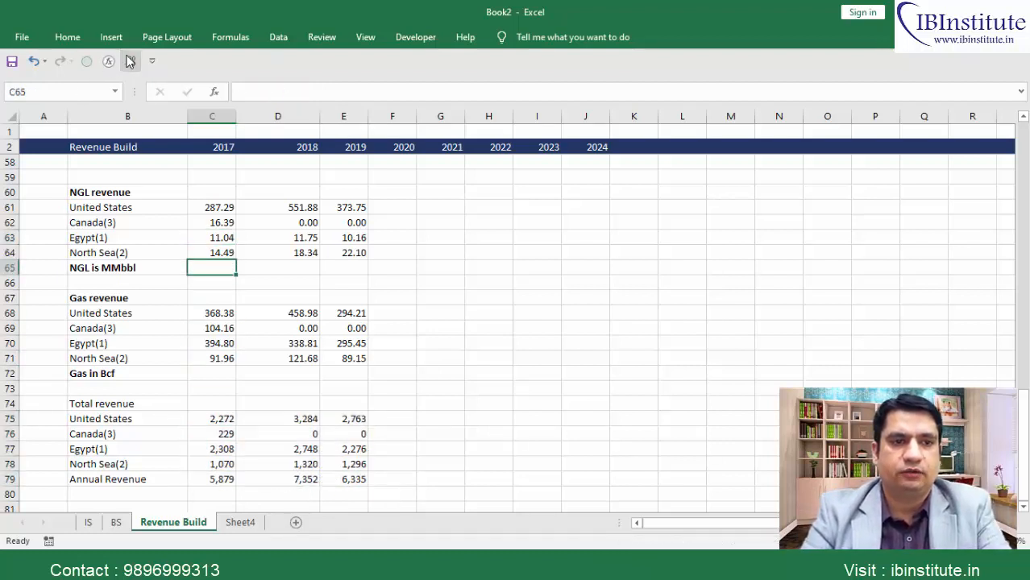
pyautogui.hotkey('alt', '=')
pyautogui.hotkey('ctrl', 'Return')
pyautogui.hotkey('shift', 'Right')
pyautogui.hotkey('shift', 'Right')
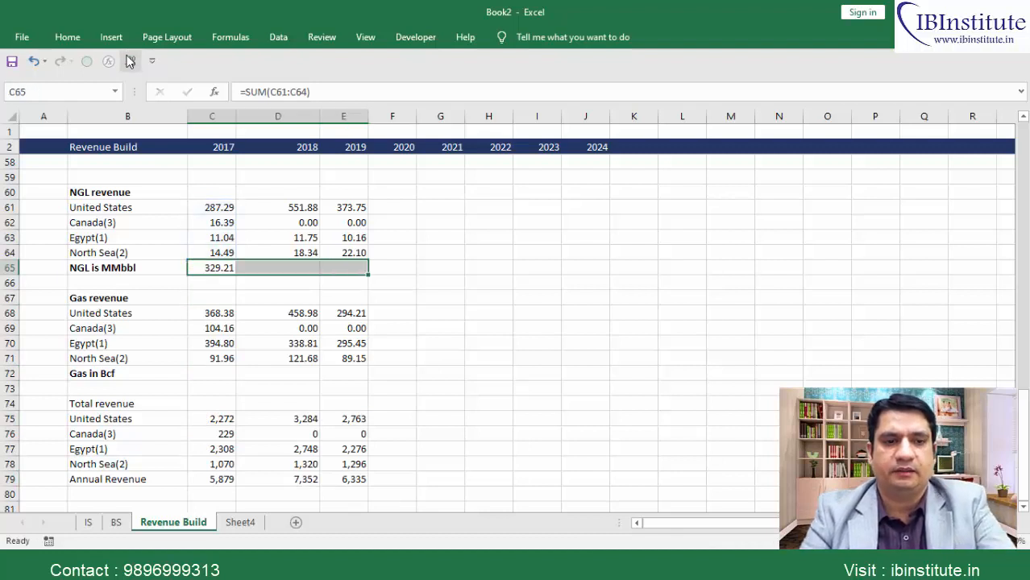
pyautogui.hotkey('ctrl', 'r')
# Sum the gas revenue of the regions in C72 with =SUM(C68:C71) and fill it across to E72.
pyautogui.press('Down')
pyautogui.press('Down')
pyautogui.press('Down')
pyautogui.press('Down')
pyautogui.press('Down')
pyautogui.hotkey('alt', '=')
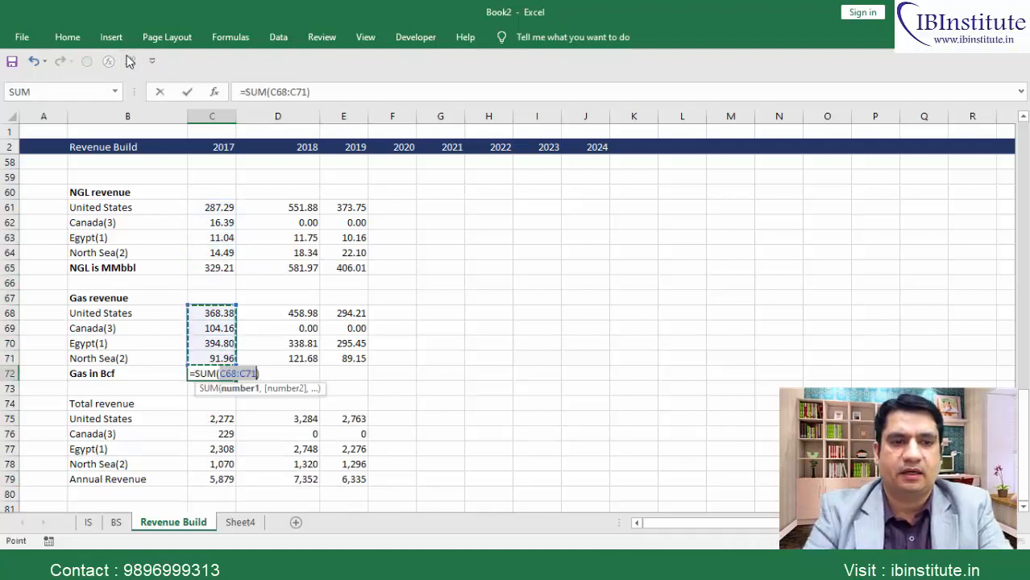
pyautogui.hotkey('ctrl', 'Return')
pyautogui.hotkey('shift', 'Right')
pyautogui.hotkey('shift', 'Right')
pyautogui.hotkey('ctrl', 'r')
# Enter the label Total Oil revenue in B58, below the oil revenue regions.
pyautogui.press('Up')
pyautogui.press('Up')
pyautogui.press('Up')
pyautogui.press('Up')
pyautogui.press('Up')
pyautogui.press('Up')
pyautogui.press('Up')
pyautogui.press('Up')
pyautogui.press('Up')
pyautogui.press('Up')
pyautogui.press('Up')
pyautogui.press('Up')
pyautogui.press('Up')
pyautogui.press('Up')
pyautogui.press('Up')
pyautogui.press('Up')
pyautogui.press('Up')
pyautogui.press('Up')
pyautogui.press('Up')
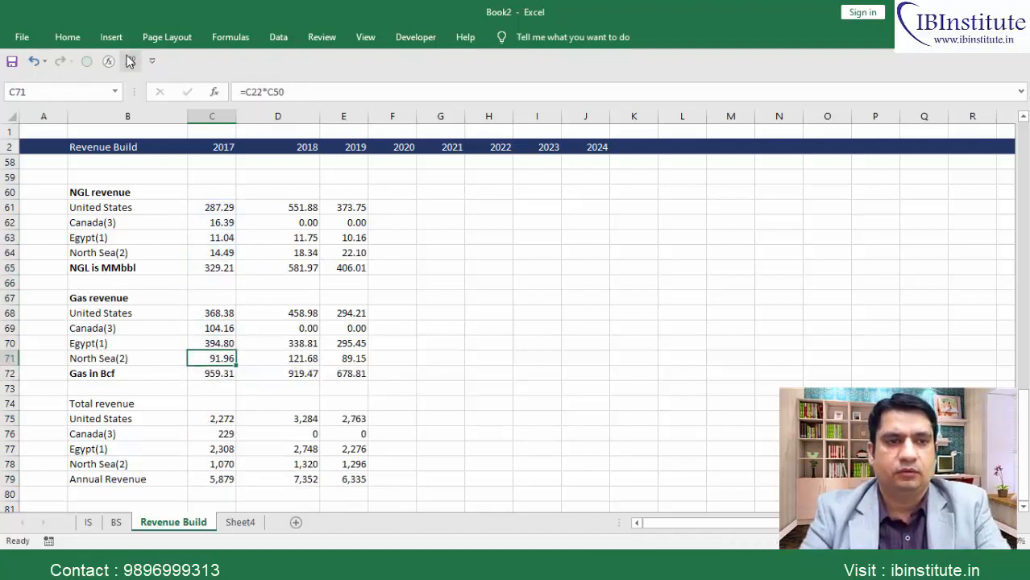
pyautogui.press('Down')
pyautogui.press('Down')
pyautogui.press('Down')
pyautogui.press('Down')
pyautogui.press('Down')
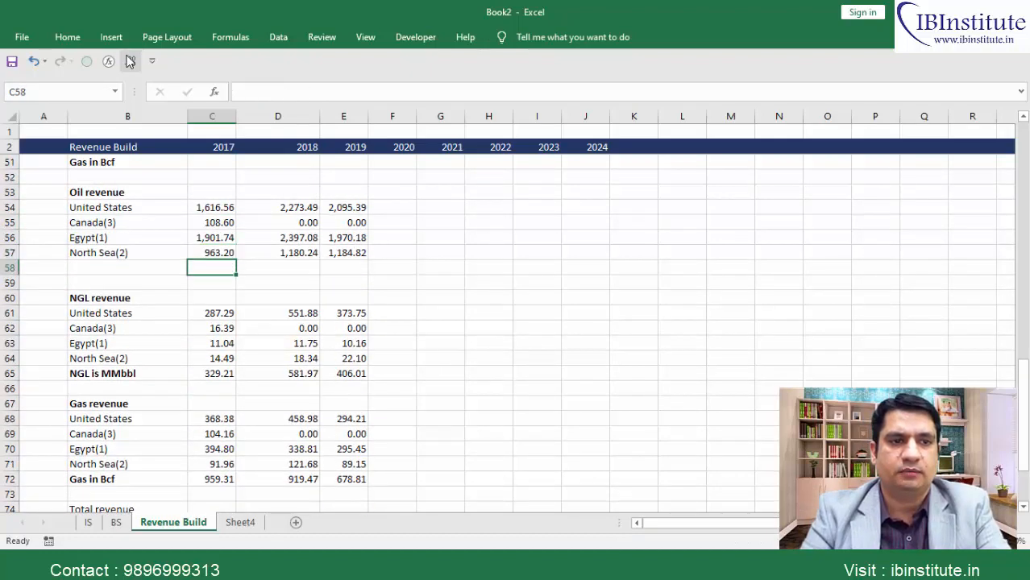
pyautogui.press('Left')
pyautogui.write('Total')
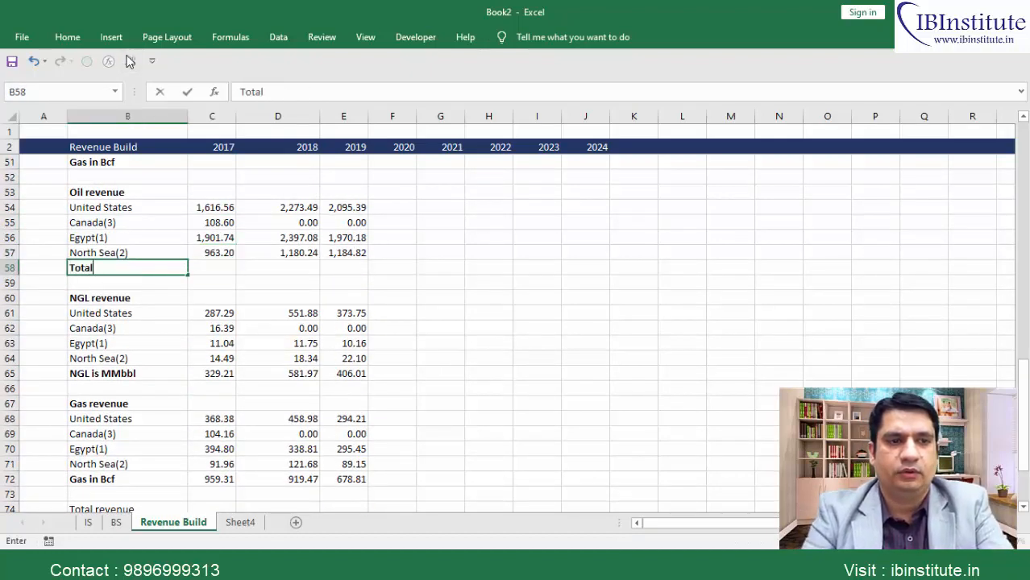
pyautogui.write(' Oil revenue')
pyautogui.press('Tab')
# Sum the regional oil revenue in C58 with =SUM(C54:C57) and fill it across to E58.
pyautogui.hotkey('alt', '=')
pyautogui.hotkey('alt', '=')
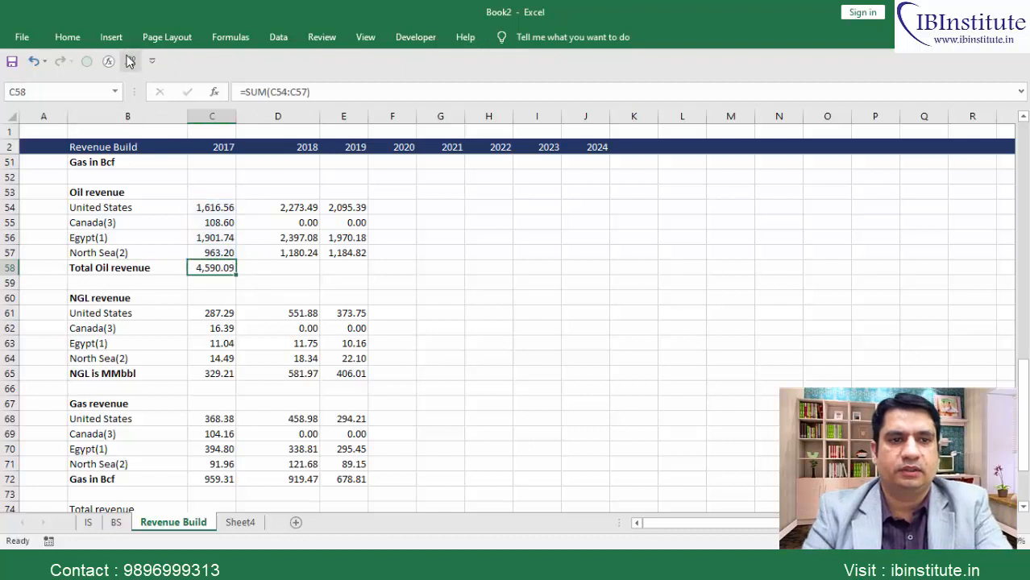
pyautogui.hotkey('shift', 'Right')
pyautogui.hotkey('shift', 'Right')
pyautogui.hotkey('ctrl', 'r')
pyautogui.press('Down')
pyautogui.press('Down')
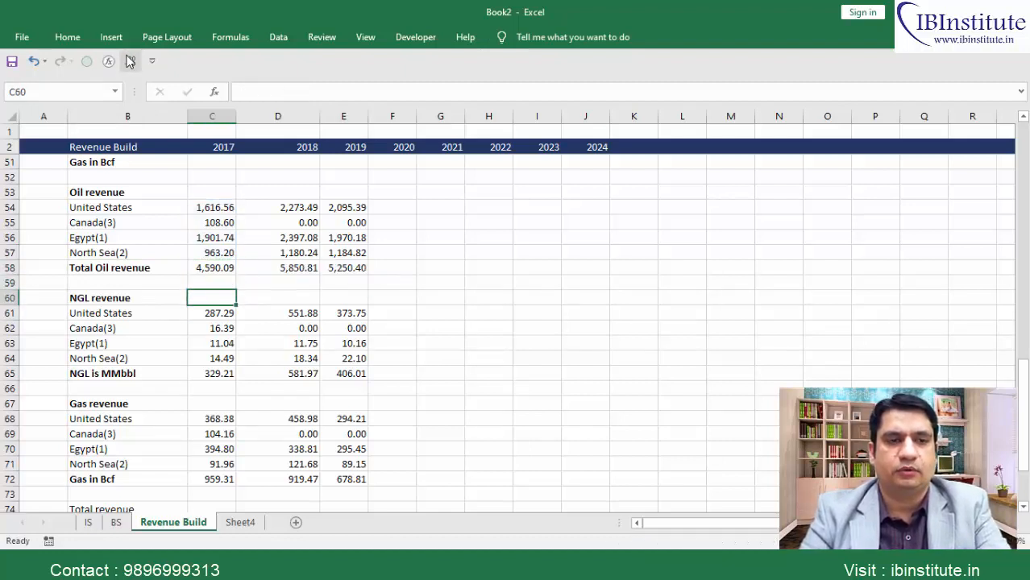
# Compare the total oil revenue in C58:E58 with the historical 2017 to 2019 oil revenues on the IS sheet.
pyautogui.press('Up')
pyautogui.press('Up')
pyautogui.hotkey('shift', 'Right')
pyautogui.hotkey('shift', 'Right')
pyautogui.press('Down')
pyautogui.press('Up')
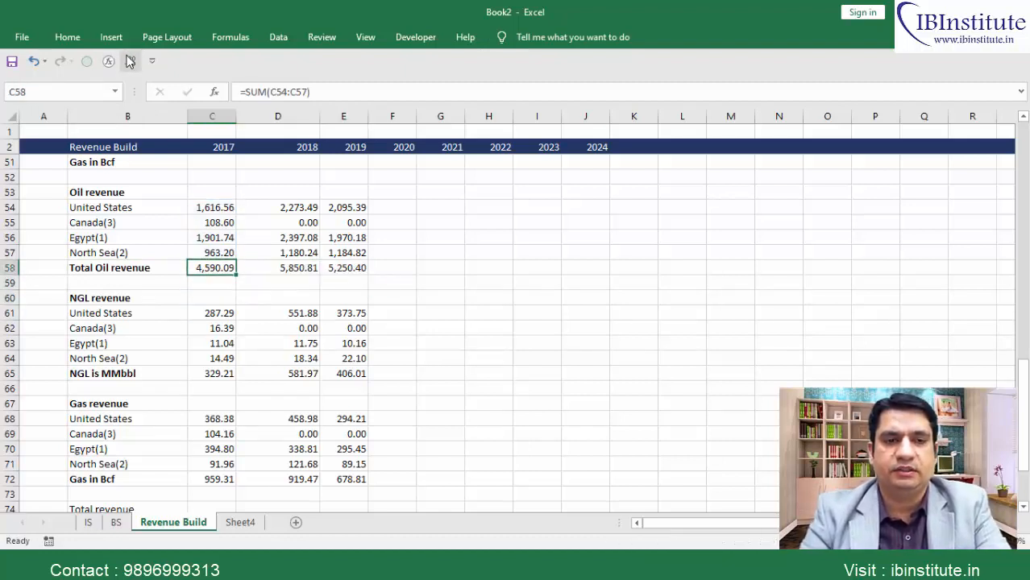
pyautogui.hotkey('shift', 'Right')
pyautogui.hotkey('shift', 'Right')
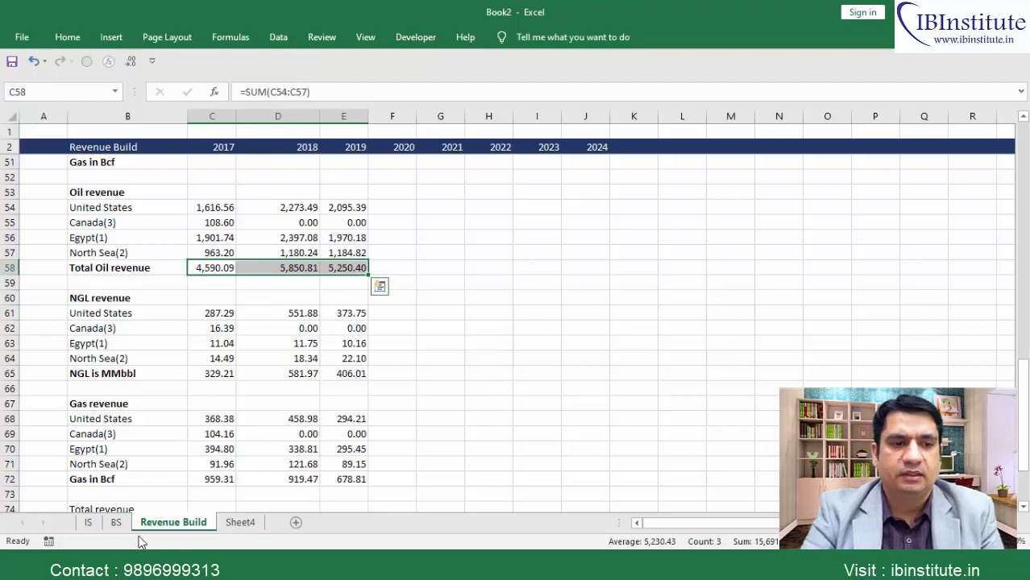
pyautogui.click(88, 522)
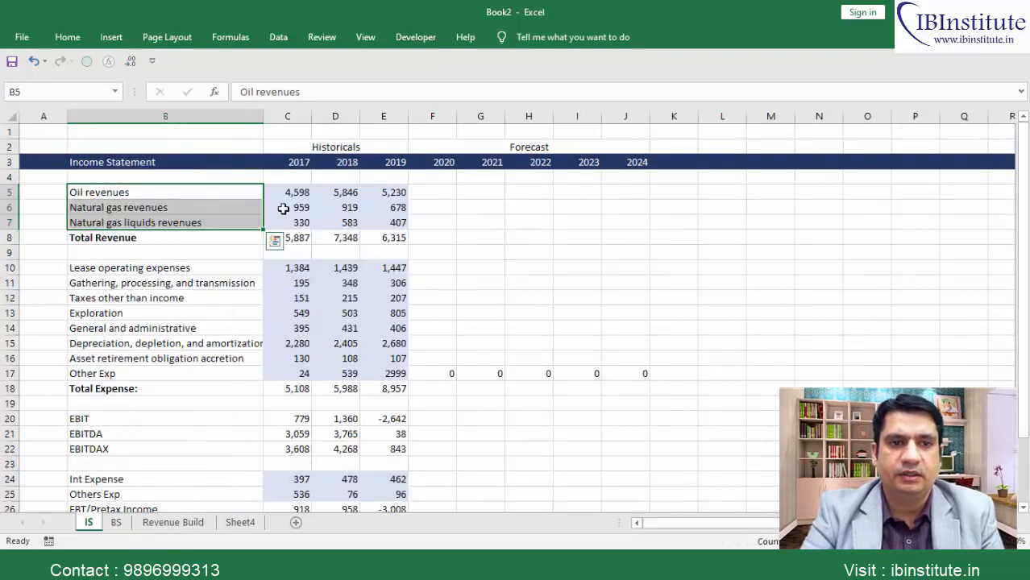
pyautogui.moveTo(287, 196); pyautogui.dragTo(383, 225)
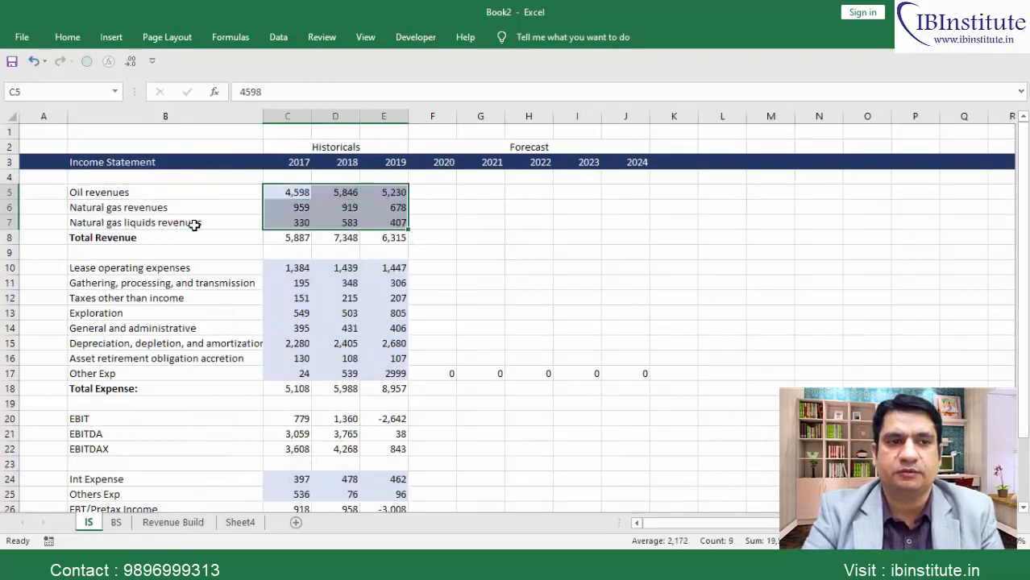
pyautogui.moveTo(289, 190); pyautogui.dragTo(393, 192)
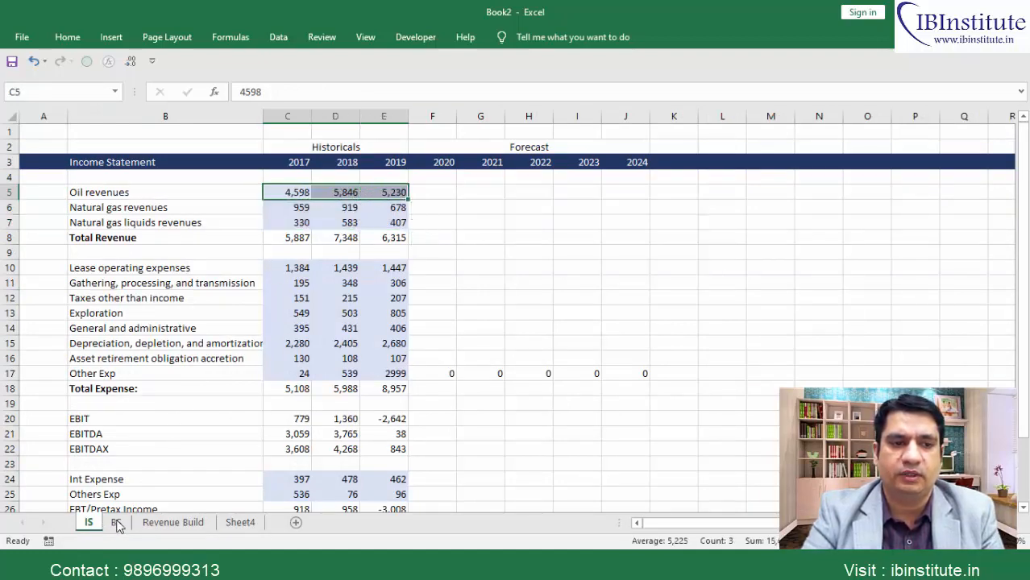
# Link C59 on the Revenue Build sheet to the 2017 oil revenues on the income statement with =IS!C5.
pyautogui.click(184, 524)
pyautogui.click(202, 282)
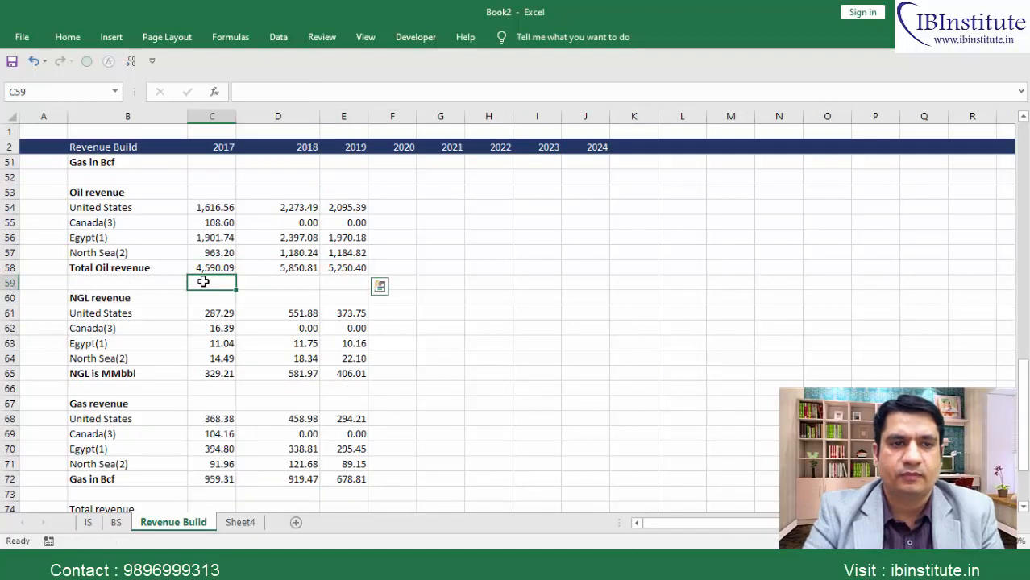
pyautogui.write('=')
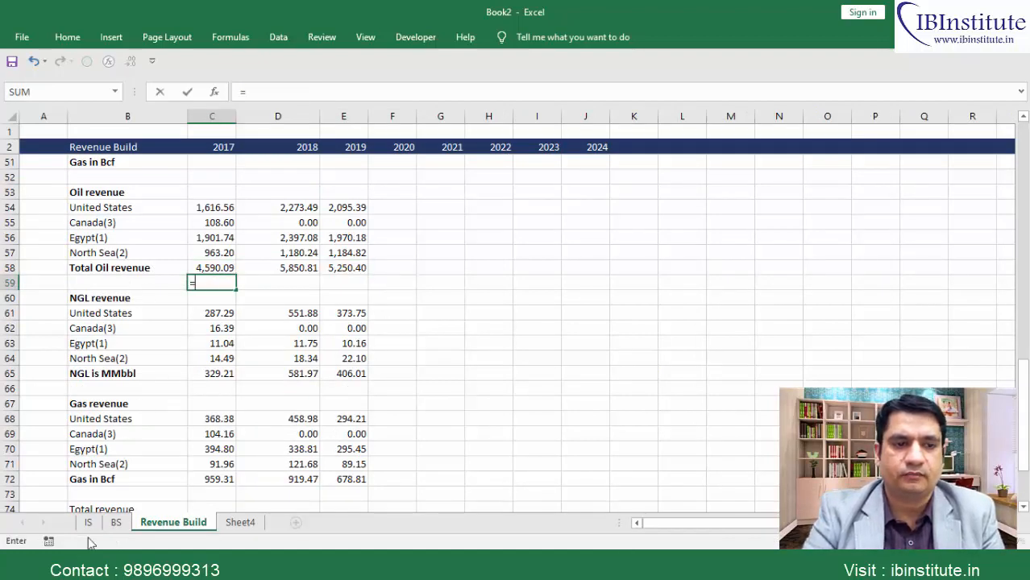
pyautogui.click(89, 522)
pyautogui.click(300, 193)
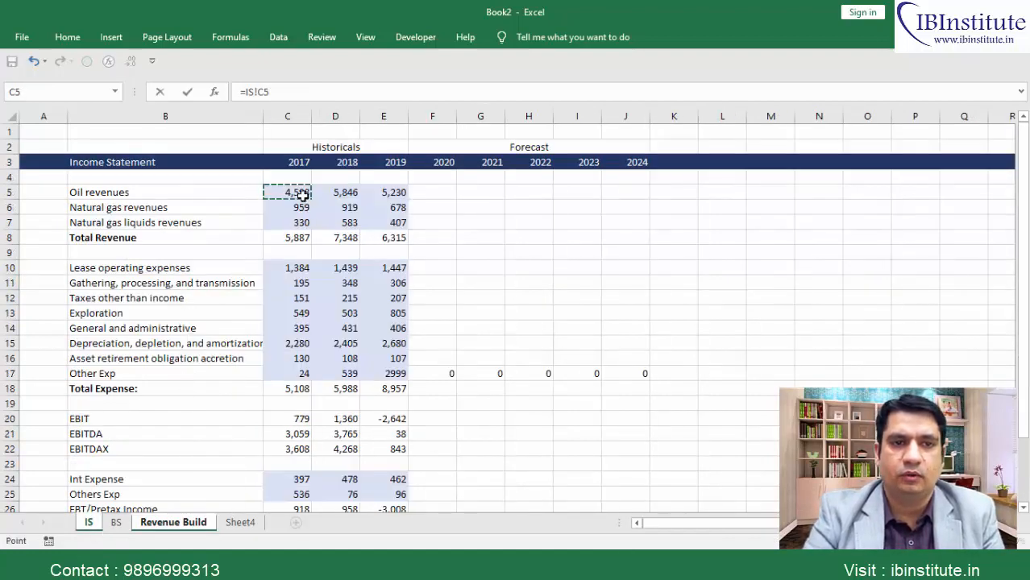
pyautogui.press('Return')
# Fill the oil revenue link in C59 across to E59 for 2018 and 2019.
pyautogui.press('Up')
pyautogui.hotkey('shift', 'Right')
pyautogui.hotkey('shift', 'Right')
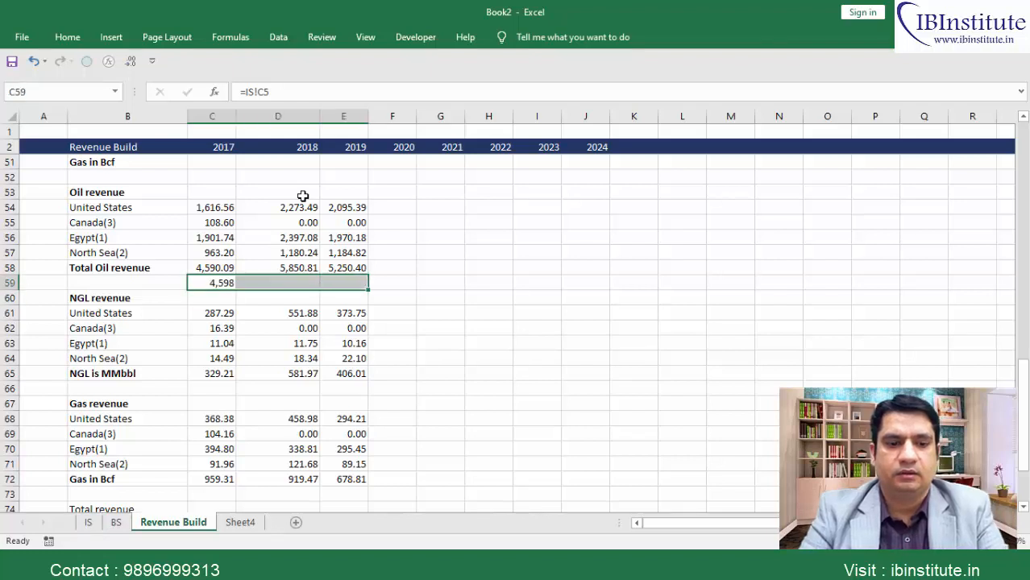
pyautogui.hotkey('ctrl', 'r')
# Link C66 to the 2017 natural gas liquids revenues on the IS sheet with =IS!C7 and fill it across to E66.
pyautogui.press('Down')
pyautogui.press('Down')
pyautogui.press('Down')
pyautogui.press('Down')
pyautogui.press('Down')
pyautogui.press('Down')
pyautogui.press('Down')
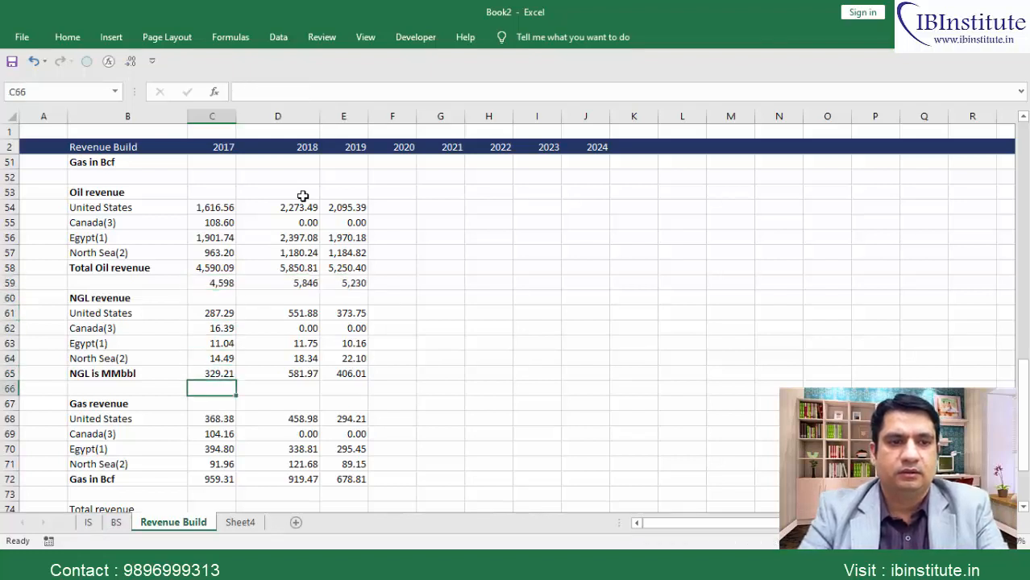
pyautogui.write('=')
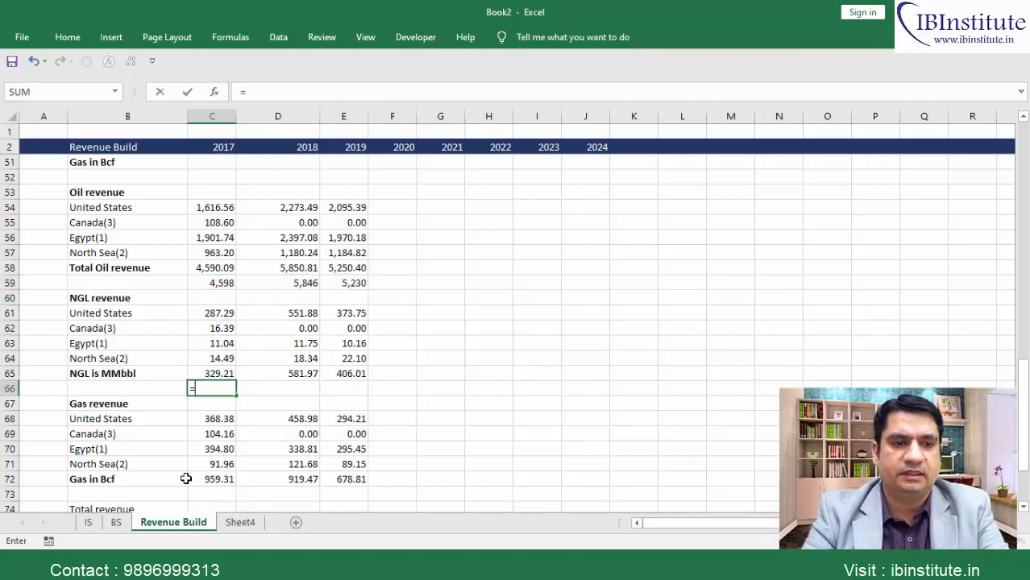
pyautogui.click(90, 523)
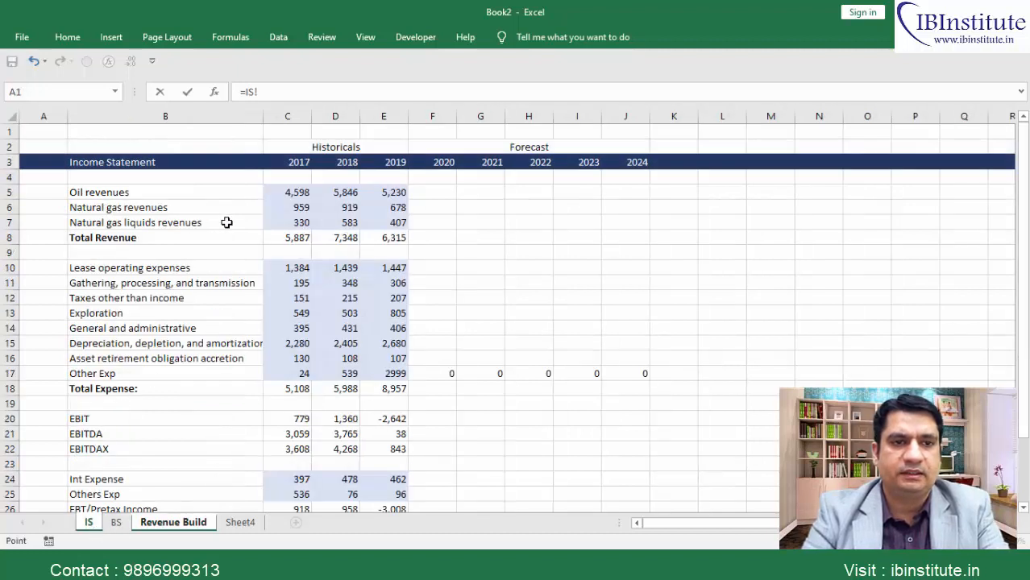
pyautogui.click(284, 222)
pyautogui.click(299, 207)
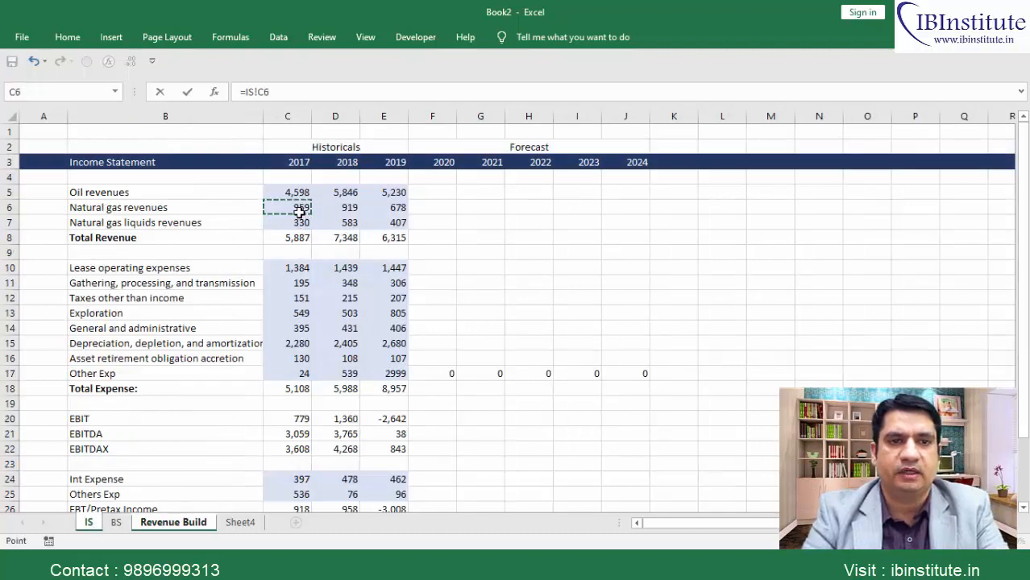
pyautogui.click(299, 224)
pyautogui.press('Return')
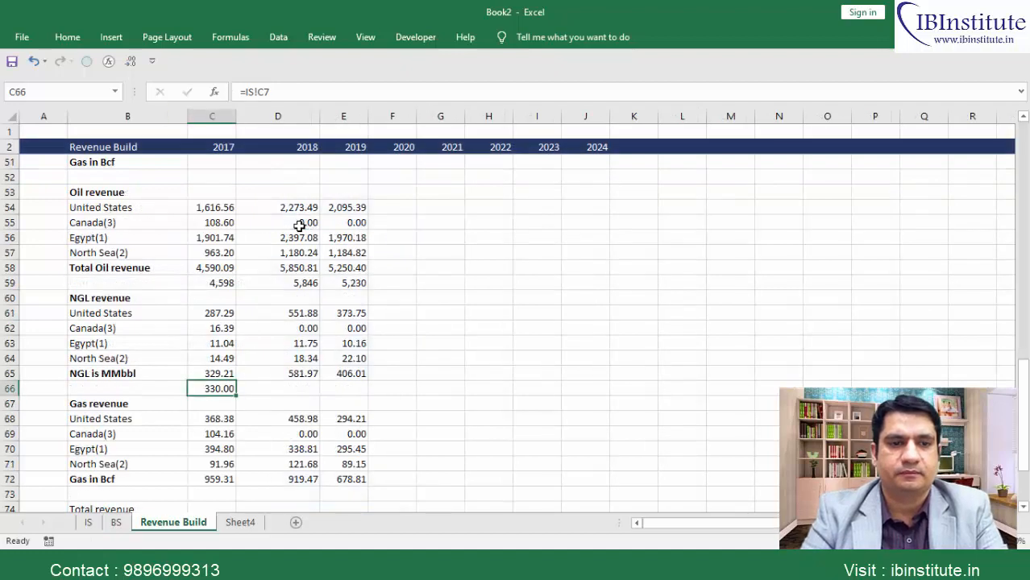
pyautogui.hotkey('shift', 'Right')
pyautogui.hotkey('shift', 'Right')
pyautogui.hotkey('ctrl', 'r')
# Link C73 to the 2017 natural gas revenues on the IS sheet with =IS!C6 and fill it across to E73.
pyautogui.press('Down')
pyautogui.press('Down')
pyautogui.press('Down')
pyautogui.press('Down')
pyautogui.press('Down')
pyautogui.press('Down')
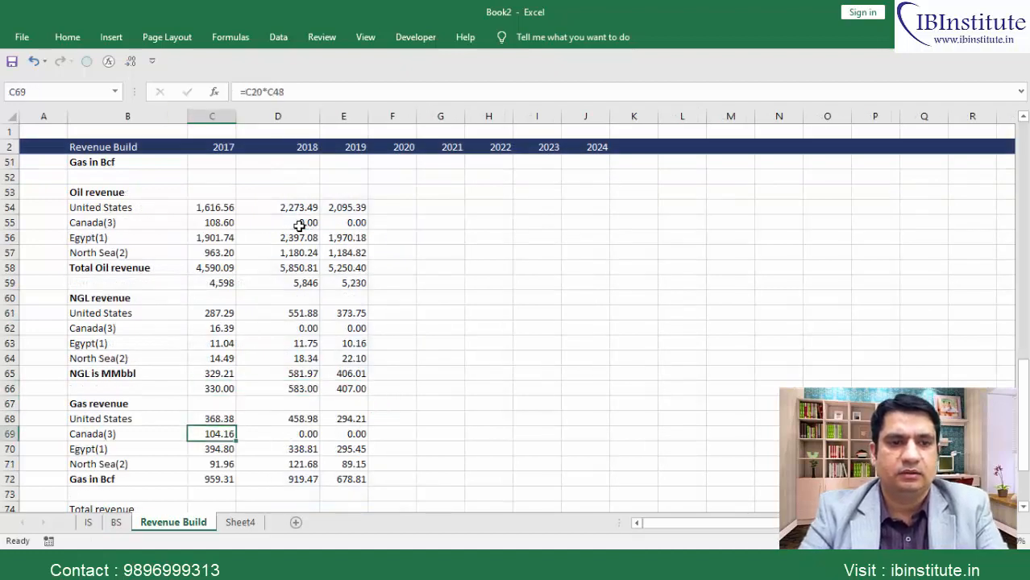
pyautogui.press('Down')
pyautogui.write('=')
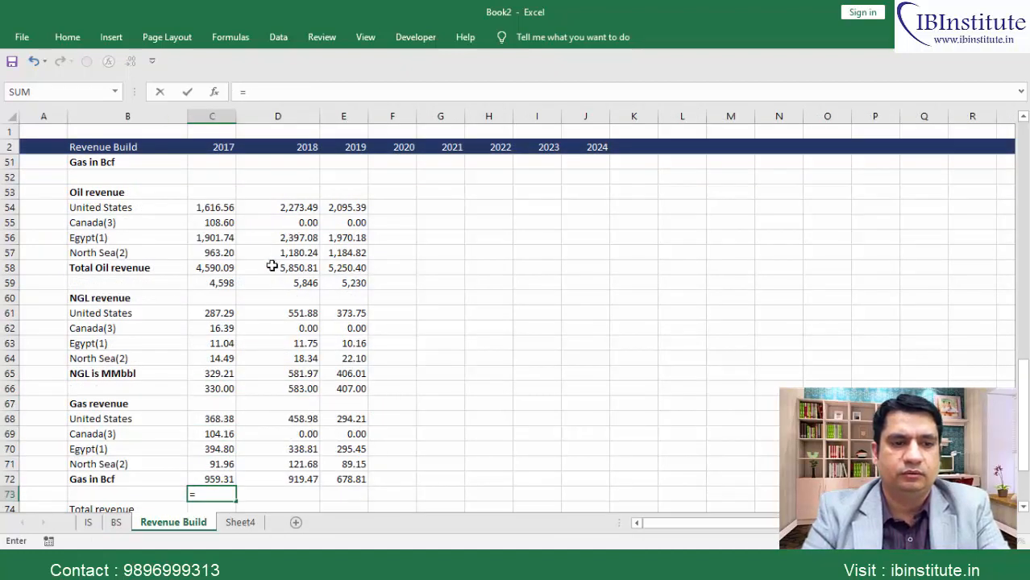
pyautogui.click(89, 522)
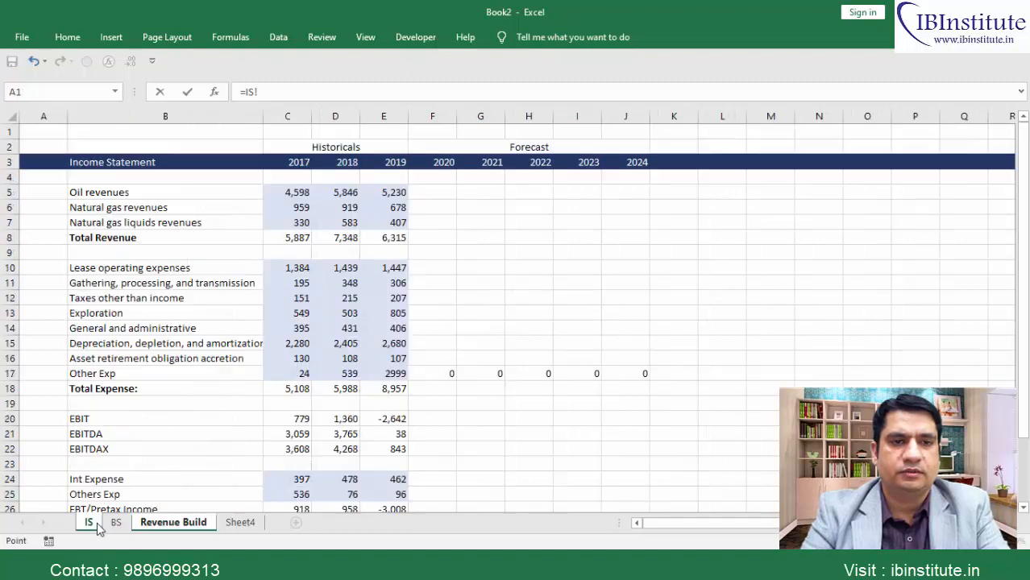
pyautogui.click(291, 208)
pyautogui.hotkey('ctrl', 'Return')
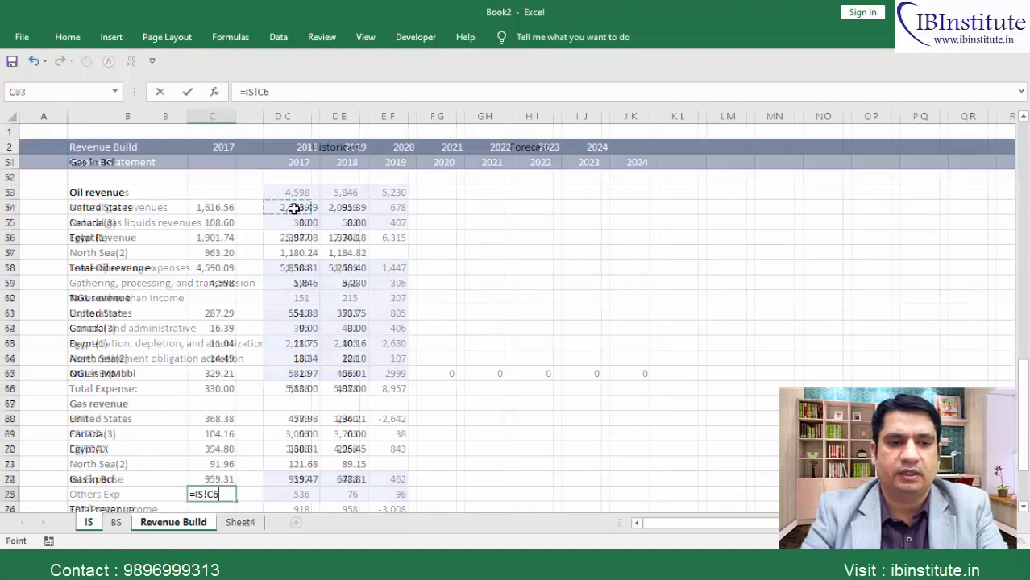
pyautogui.hotkey('shift', 'Right')
pyautogui.hotkey('shift', 'Right')
pyautogui.hotkey('ctrl', 'r')
# Reduce the total oil revenue figures in C58:E58 to zero decimal places.
pyautogui.press('Up')
pyautogui.press('Up')
pyautogui.press('Up')
pyautogui.press('Up')
pyautogui.press('Up')
pyautogui.press('Up')
pyautogui.press('Up')
pyautogui.press('Up')
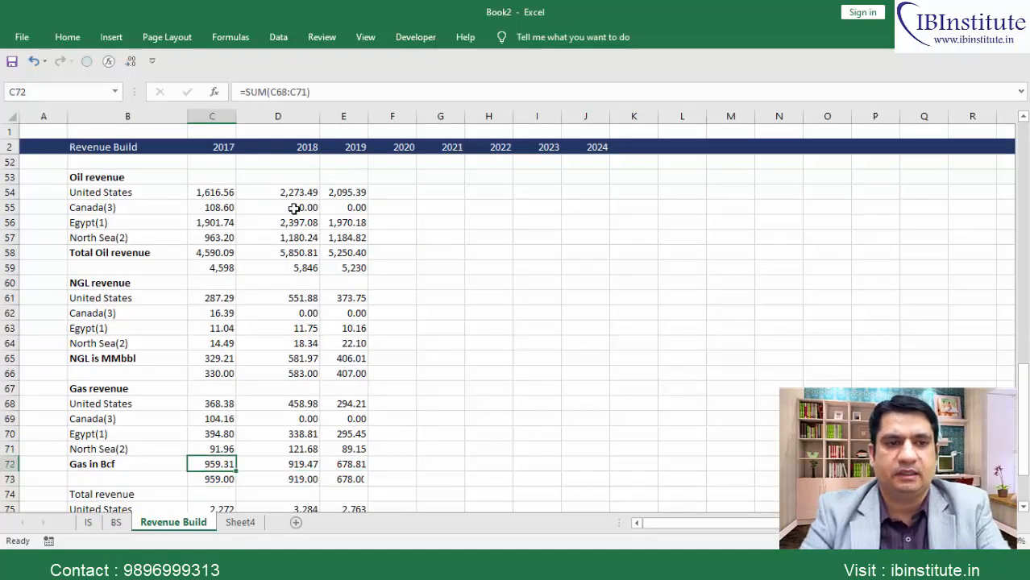
pyautogui.press('Up')
pyautogui.press('Up')
pyautogui.press('Up')
pyautogui.press('Up')
pyautogui.press('Up')
pyautogui.press('Up')
pyautogui.press('Up')
pyautogui.hotkey('shift', 'Right')
pyautogui.hotkey('shift', 'Right')
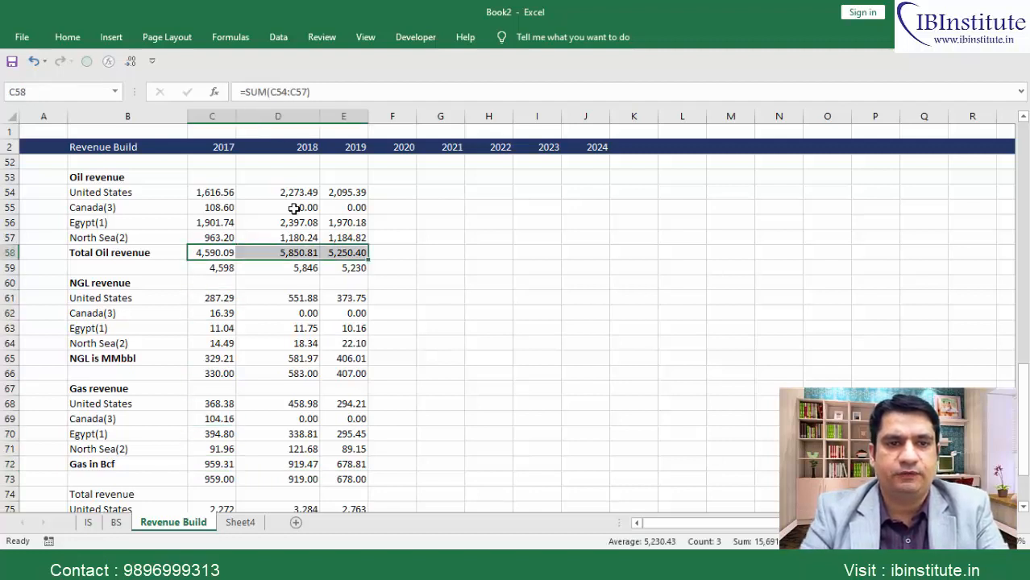
pyautogui.click(135, 65)
pyautogui.click(136, 67)
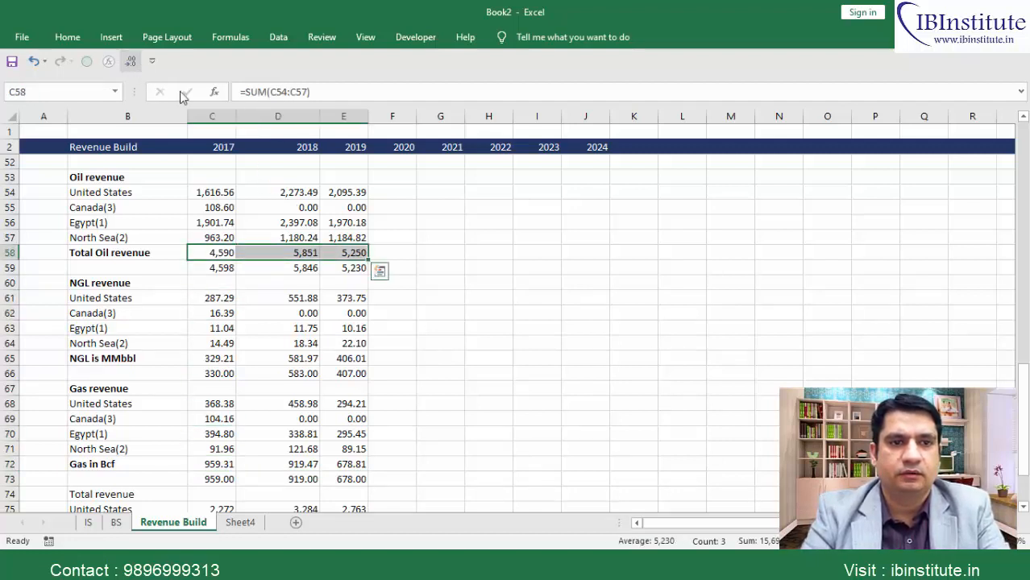
# Compare the calculated total oil revenue in row 58 with the linked income statement figures in row 59 for each year.
pyautogui.press('Down')
pyautogui.press('Up')
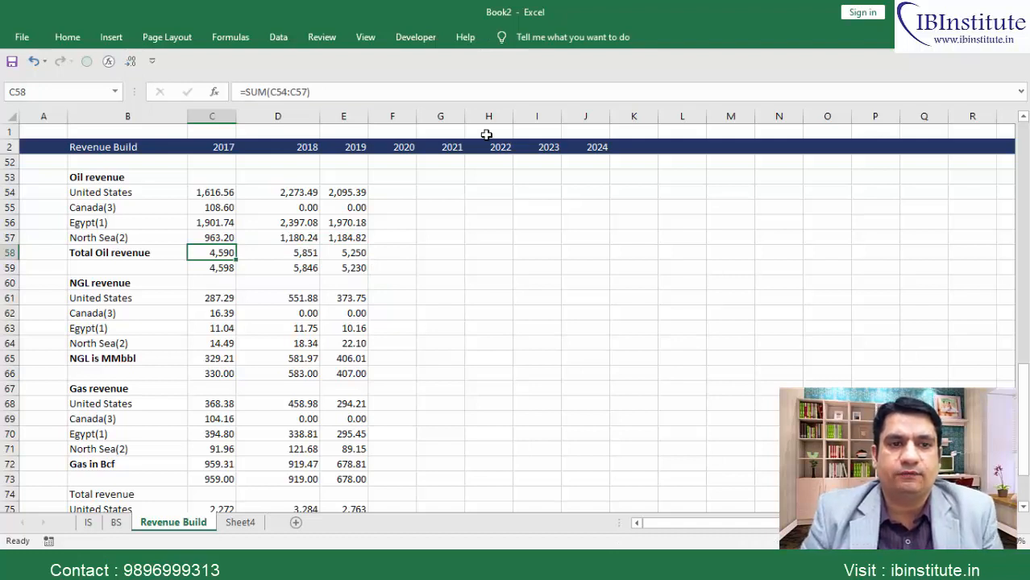
pyautogui.press('Down')
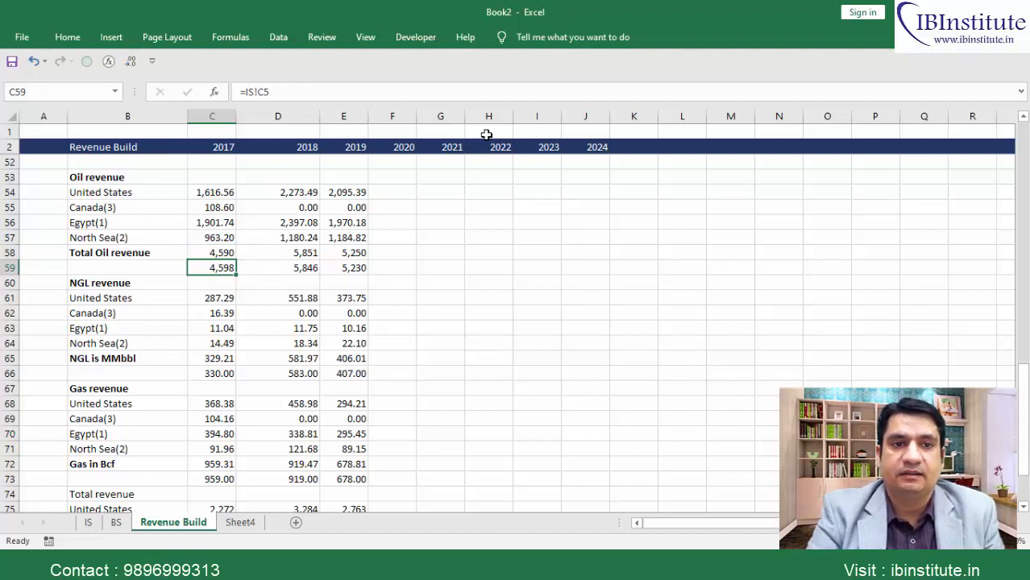
pyautogui.press('Up')
pyautogui.press('Right')
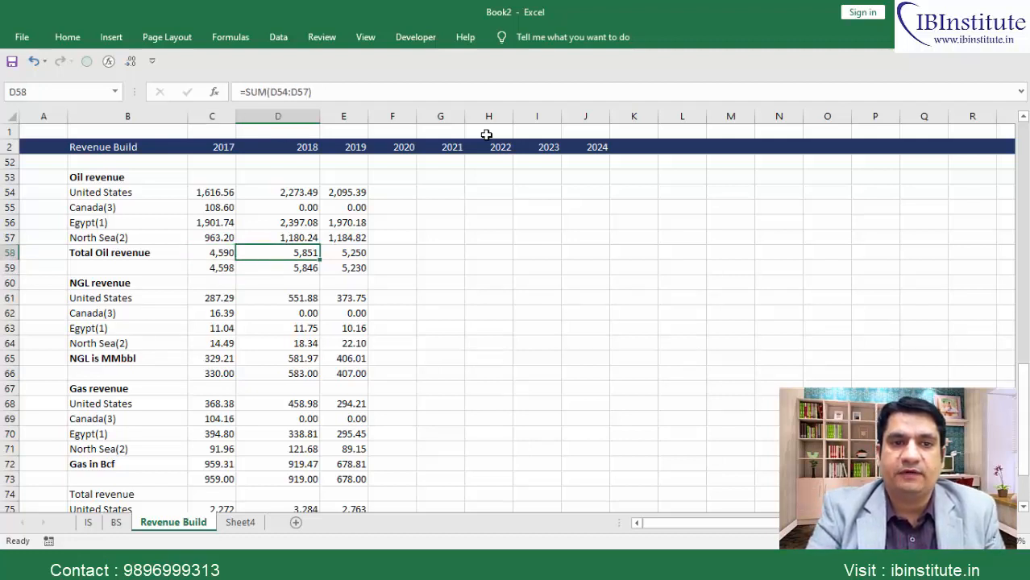
pyautogui.press('Down')
pyautogui.press('Right')
pyautogui.press('Up')
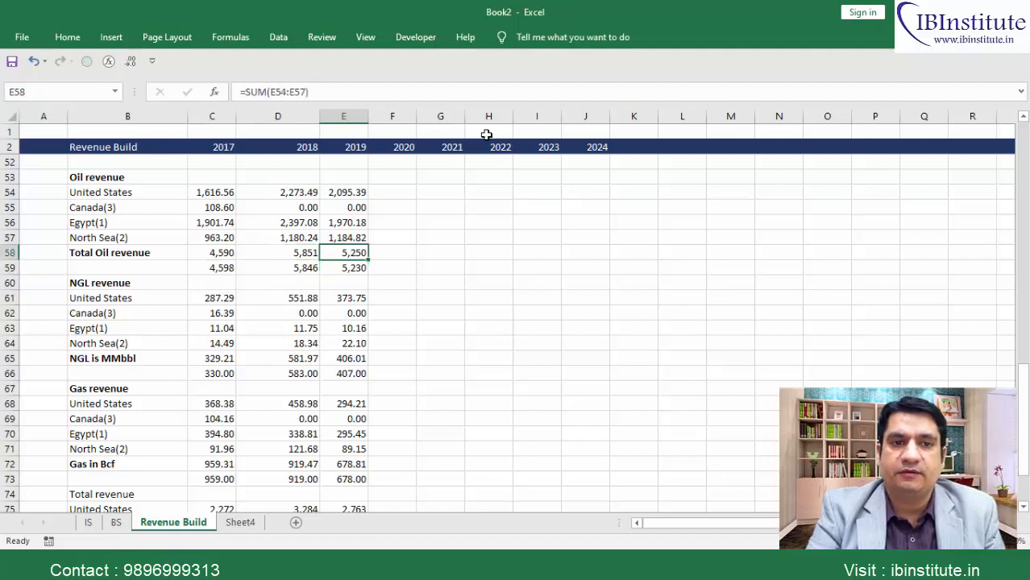
# Reduce the NGL totals and their linked income statement figures in C65:E66 to zero decimal places.
pyautogui.press('Down')
pyautogui.press('Down')
pyautogui.press('Down')
pyautogui.press('Down')
pyautogui.press('Down')
pyautogui.press('Down')
pyautogui.press('Down')
pyautogui.press('Down')
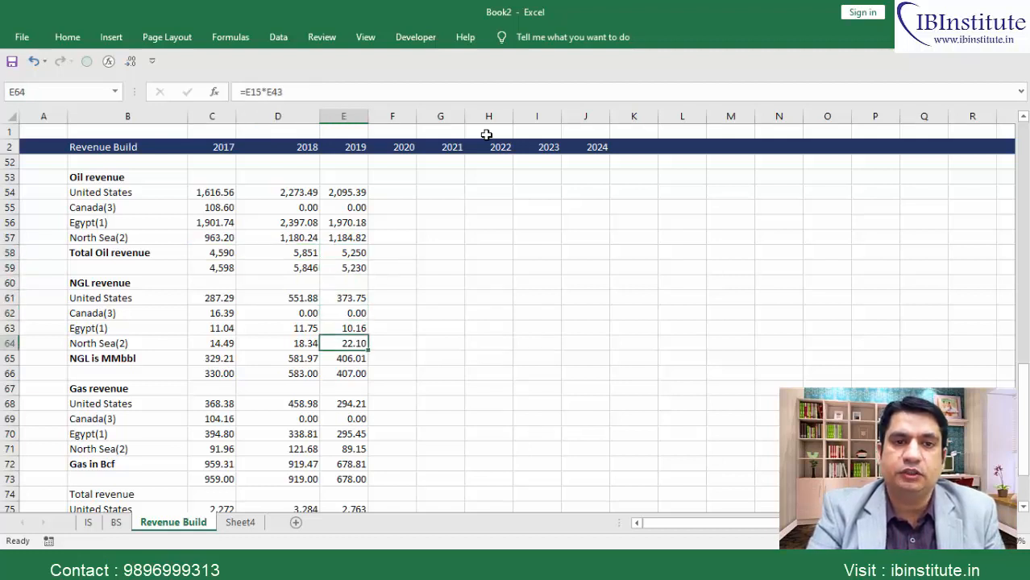
pyautogui.press('Left')
pyautogui.press('Left')
pyautogui.press('Up')
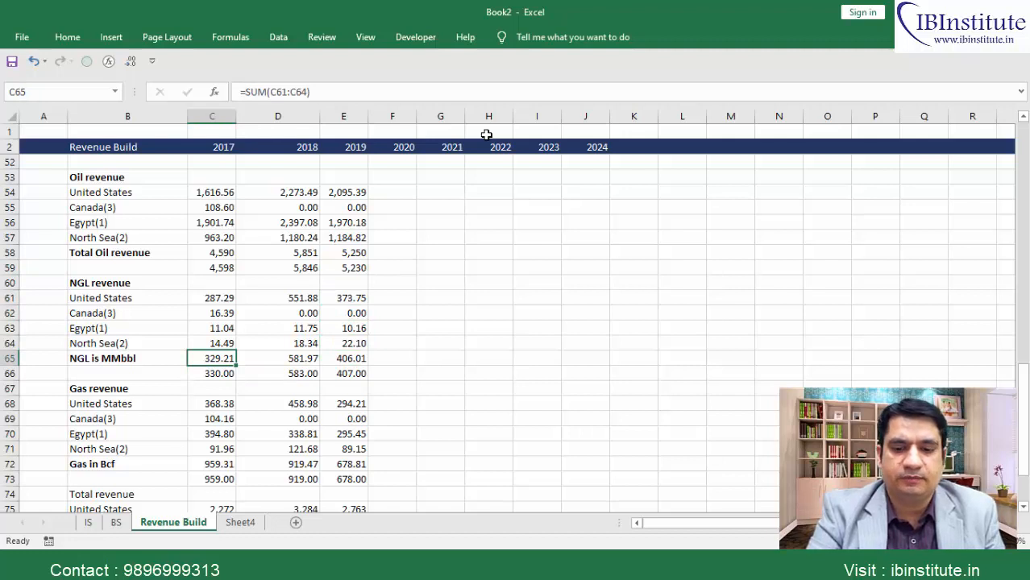
pyautogui.hotkey('shift', 'Down')
pyautogui.hotkey('shift', 'Right')
pyautogui.hotkey('shift', 'Right')
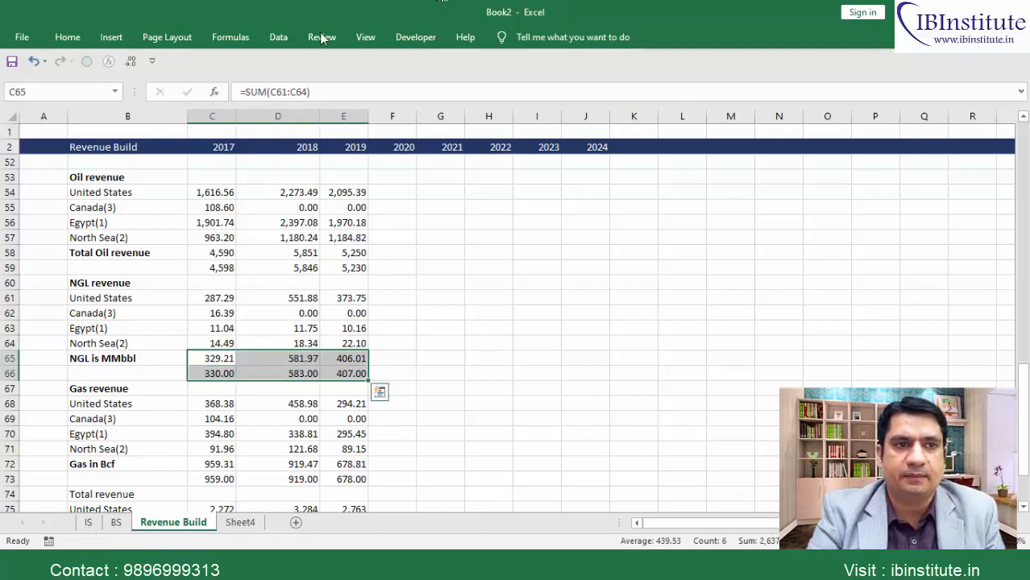
pyautogui.click(132, 61)
pyautogui.click(131, 61)
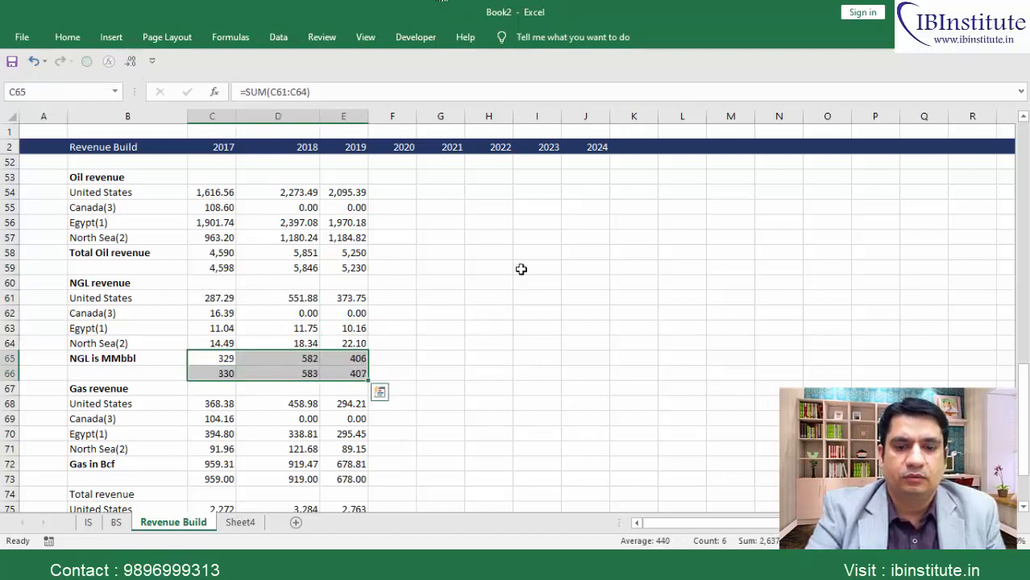
# Compare the calculated NGL totals in row 65 with the linked income statement figures in row 66 for each year.
pyautogui.press('Down')
pyautogui.press('Up')
pyautogui.press('Down')
pyautogui.press('Right')
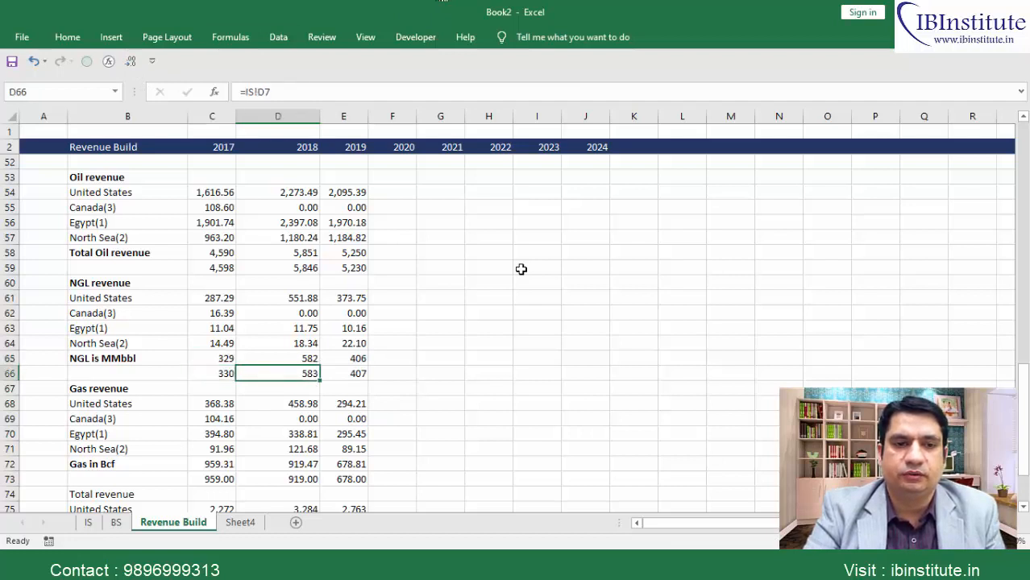
pyautogui.press('Up')
pyautogui.press('Down')
pyautogui.press('Right')
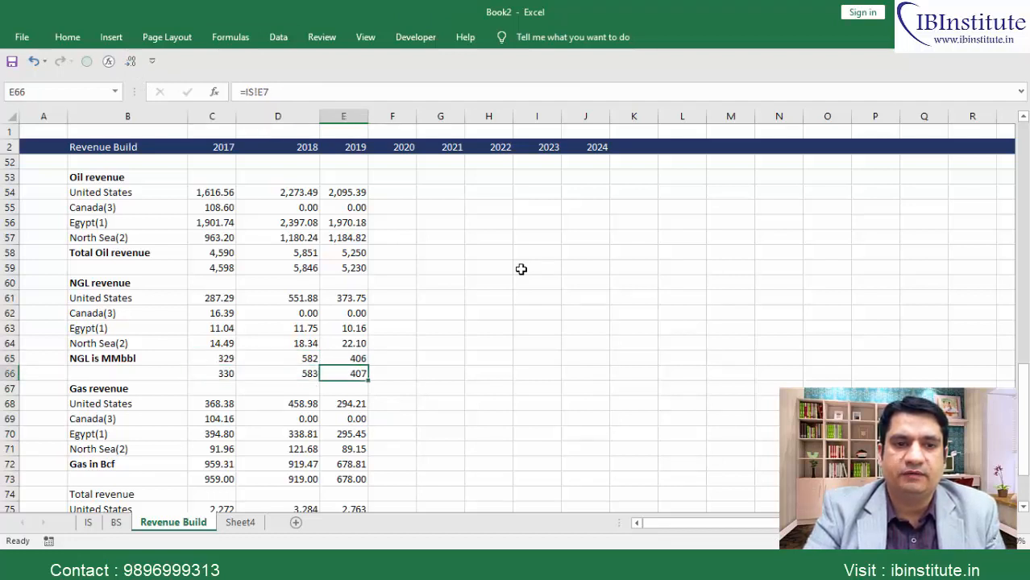
pyautogui.press('Up')
pyautogui.press('Down')
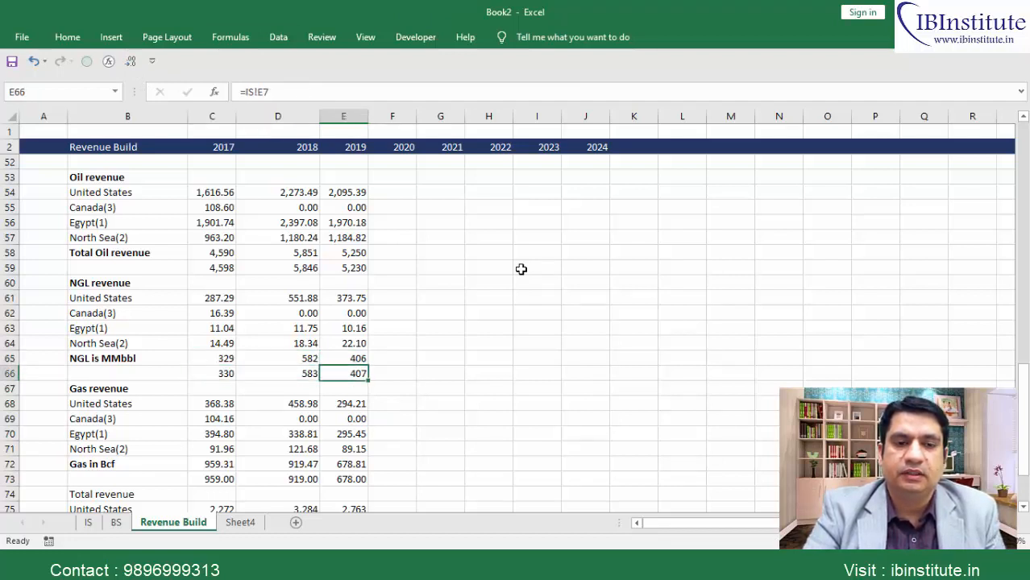
# Reduce the gas totals and their linked income statement figures in C72:E73 to zero decimal places.
pyautogui.press('Up')
pyautogui.press('Left')
pyautogui.press('Left')
pyautogui.press('Down')
pyautogui.press('Down')
pyautogui.press('Down')
pyautogui.press('Down')
pyautogui.press('Down')
pyautogui.press('Down')
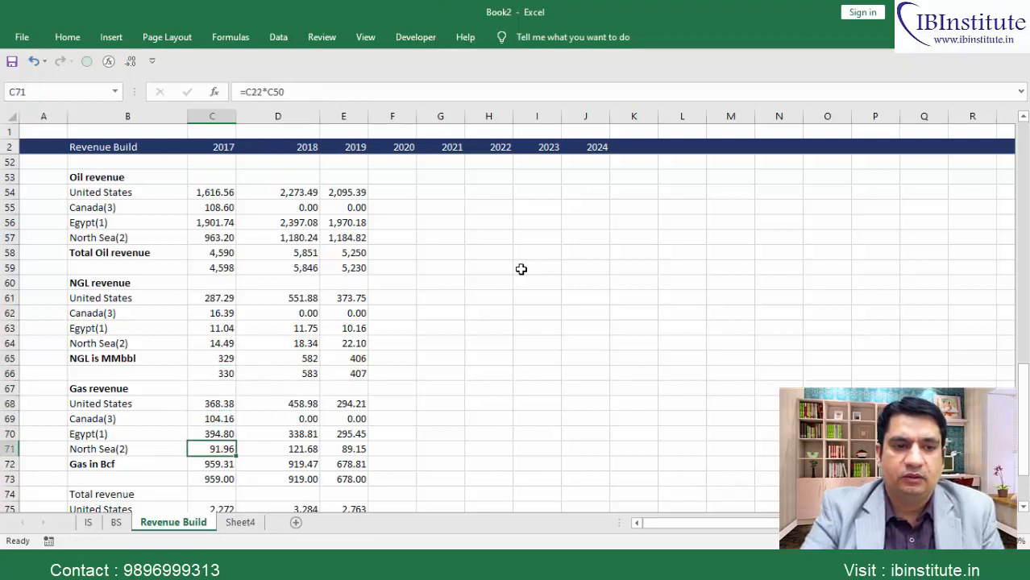
pyautogui.press('Down')
pyautogui.hotkey('shift', 'Right')
pyautogui.hotkey('shift', 'Down')
pyautogui.hotkey('shift', 'Right')
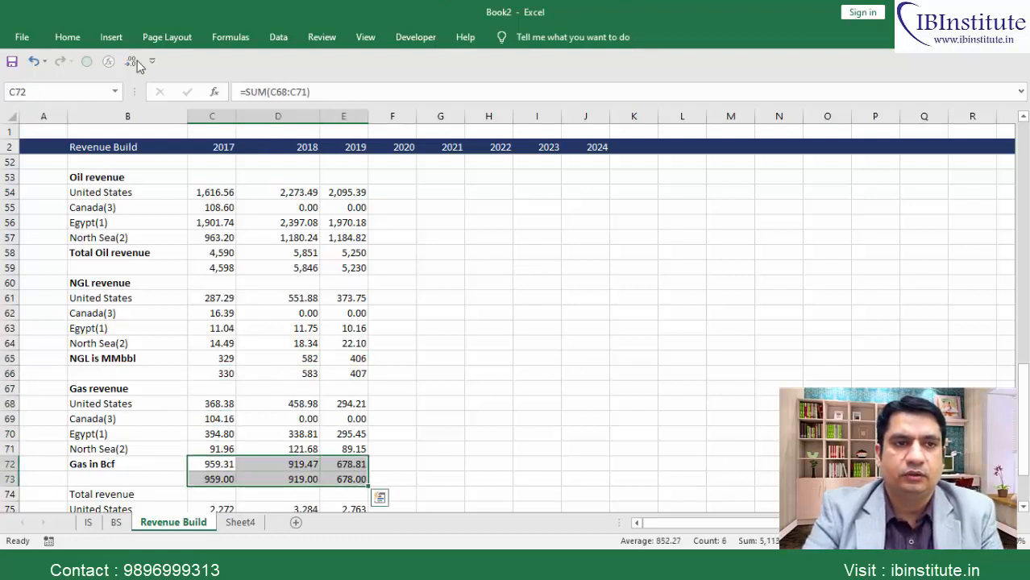
pyautogui.click(129, 64)
pyautogui.click(129, 63)
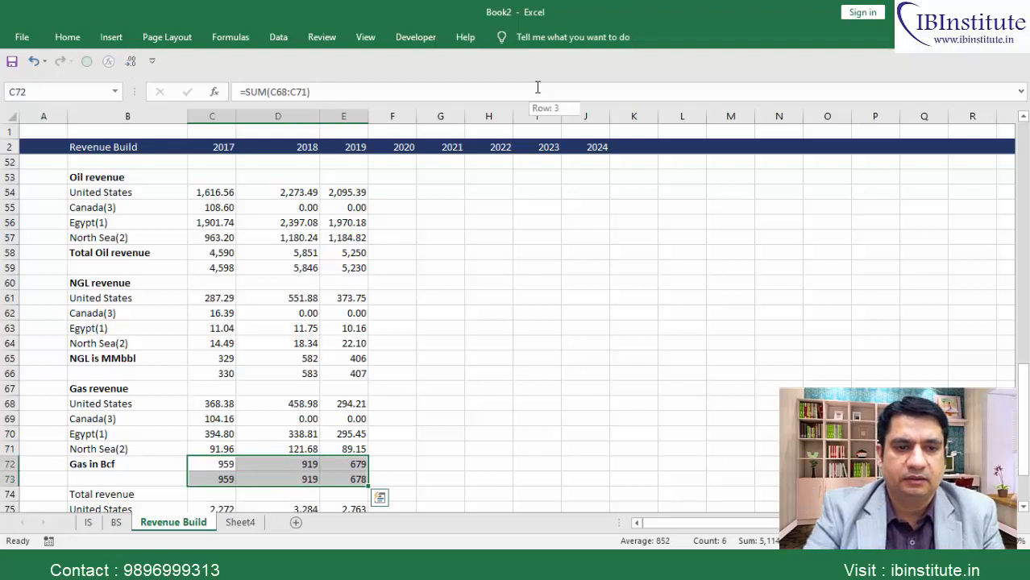
# Compare the calculated gas totals in row 72 with the linked income statement figures in row 73 for each year.
pyautogui.press('Right')
pyautogui.press('Left')
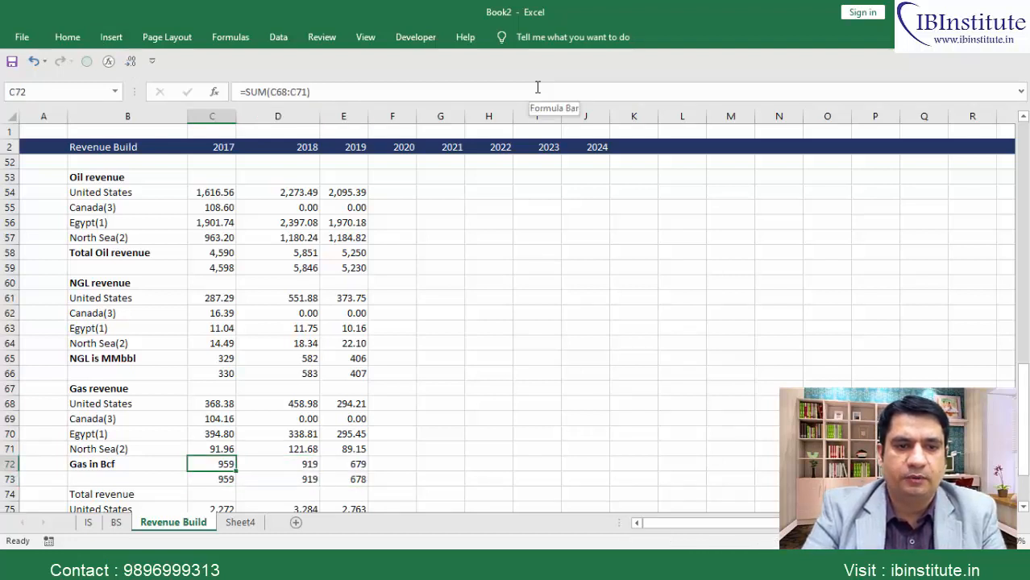
pyautogui.hotkey('shift', 'Down')
pyautogui.hotkey('shift', 'Right')
pyautogui.press('Right')
pyautogui.press('Right')
pyautogui.hotkey('shift', 'Down')
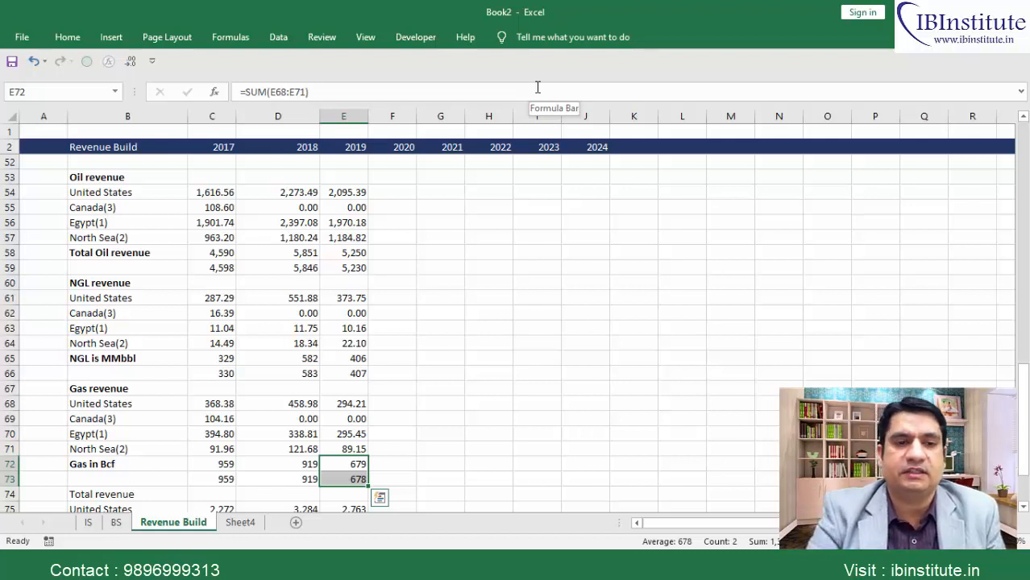
# Reduce the regional NGL revenue figures in C61:E64 to zero decimal places.
pyautogui.click(224, 296)
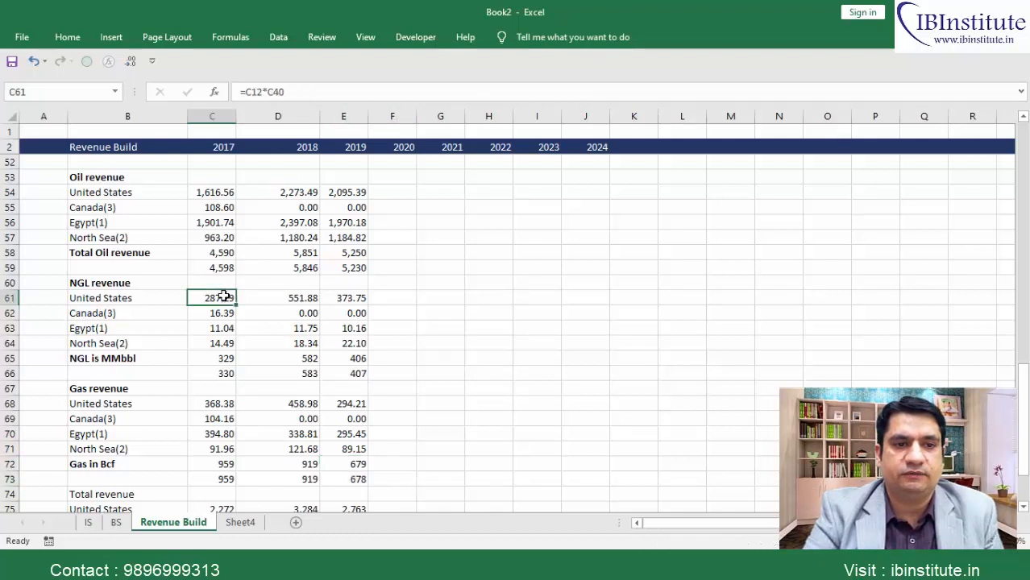
pyautogui.moveTo(224, 296); pyautogui.dragTo(340, 341)
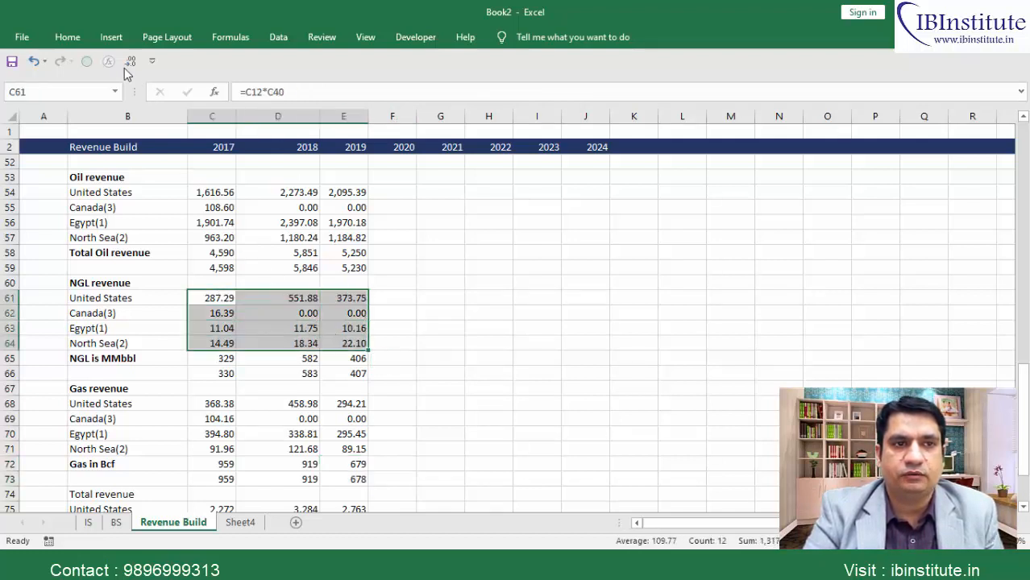
pyautogui.click(220, 296)
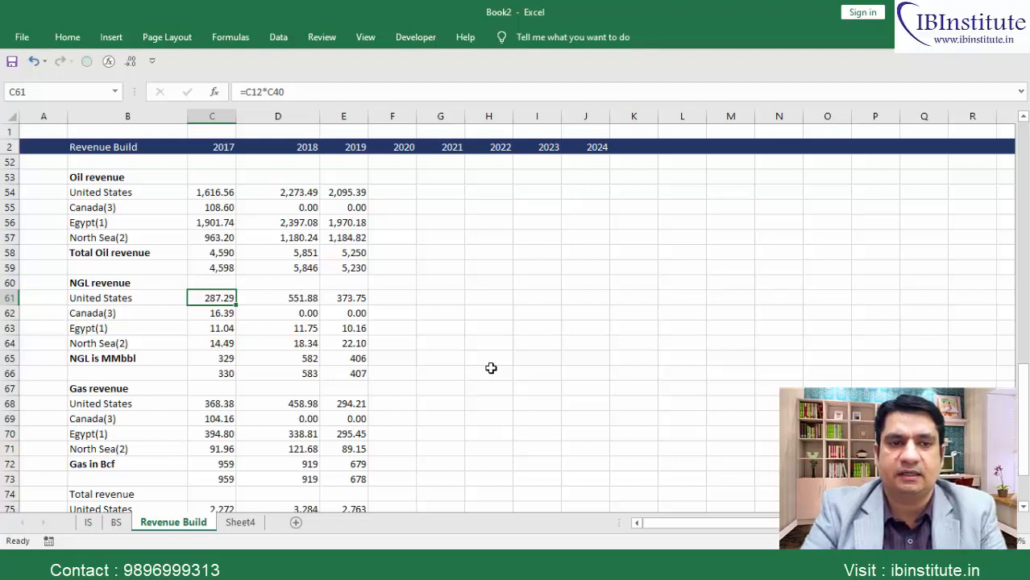
pyautogui.hotkey('shift', 'Down')
pyautogui.hotkey('shift', 'Down')
pyautogui.hotkey('shift', 'Down')
pyautogui.hotkey('shift', 'Right')
pyautogui.hotkey('shift', 'Right')
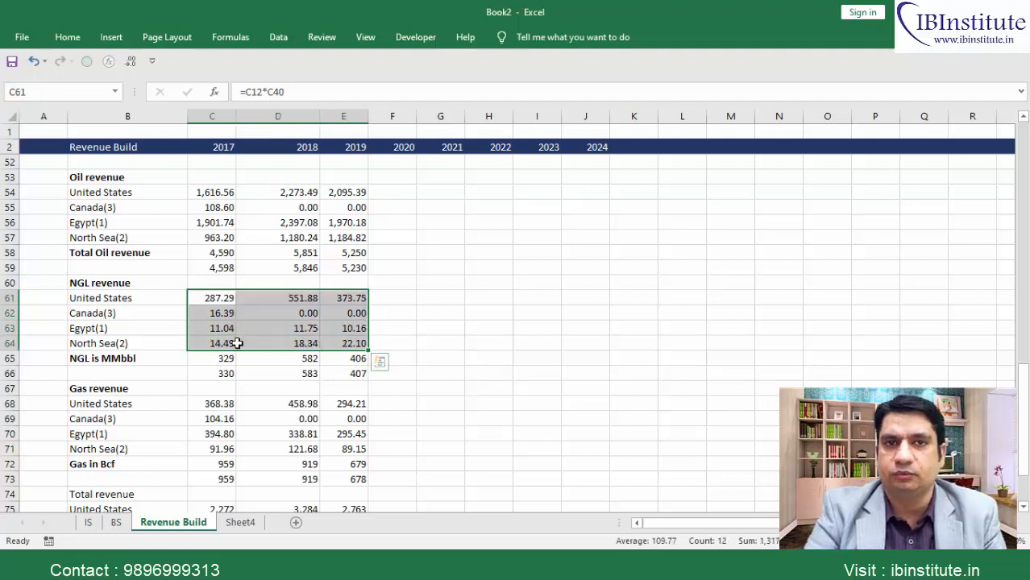
pyautogui.click(131, 62)
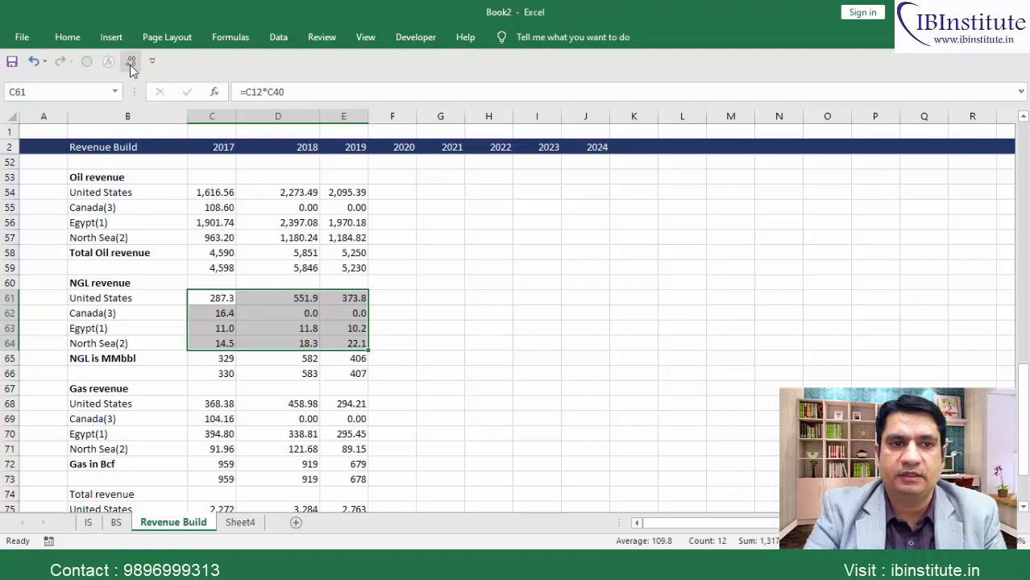
pyautogui.click(131, 62)
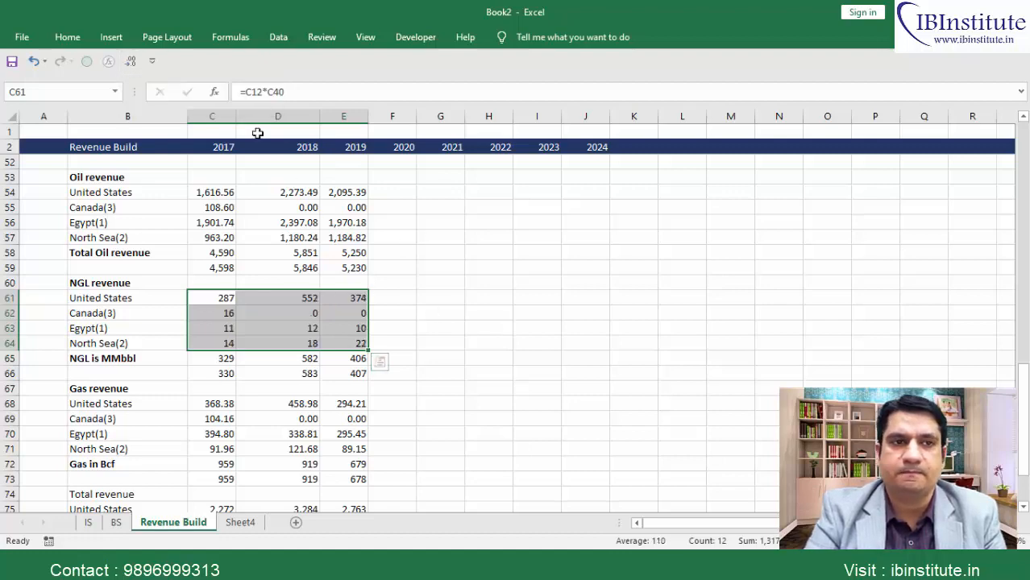
# Increase the regional NGL revenue figures in C61:E64 to two decimal places.
pyautogui.doubleClick(68, 41)
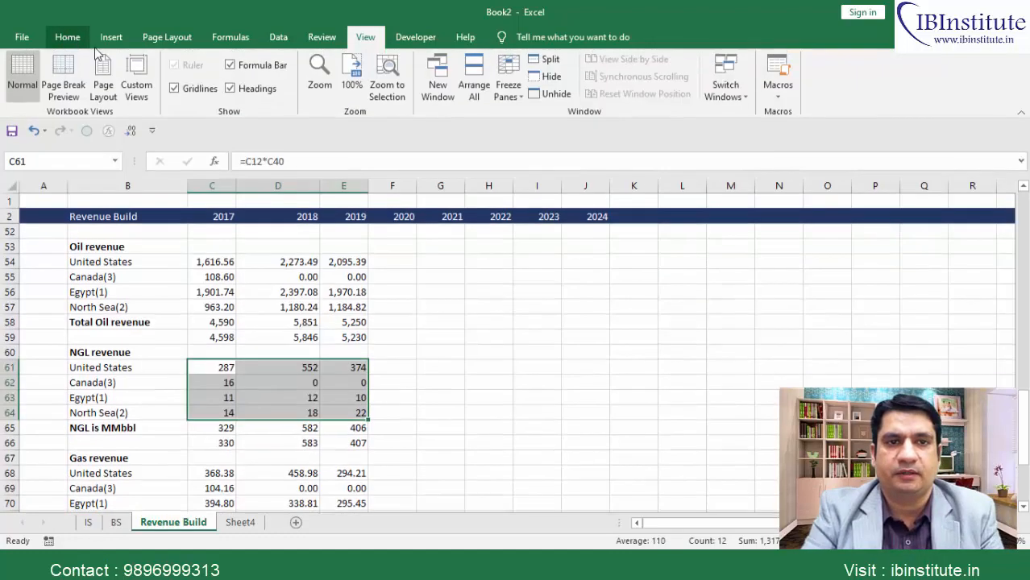
pyautogui.doubleClick(570, 92)
# Switch to the Apache 10K in Adobe Reader and examine the production and average sales price table.
pyautogui.hotkey('alt', 'Tab')
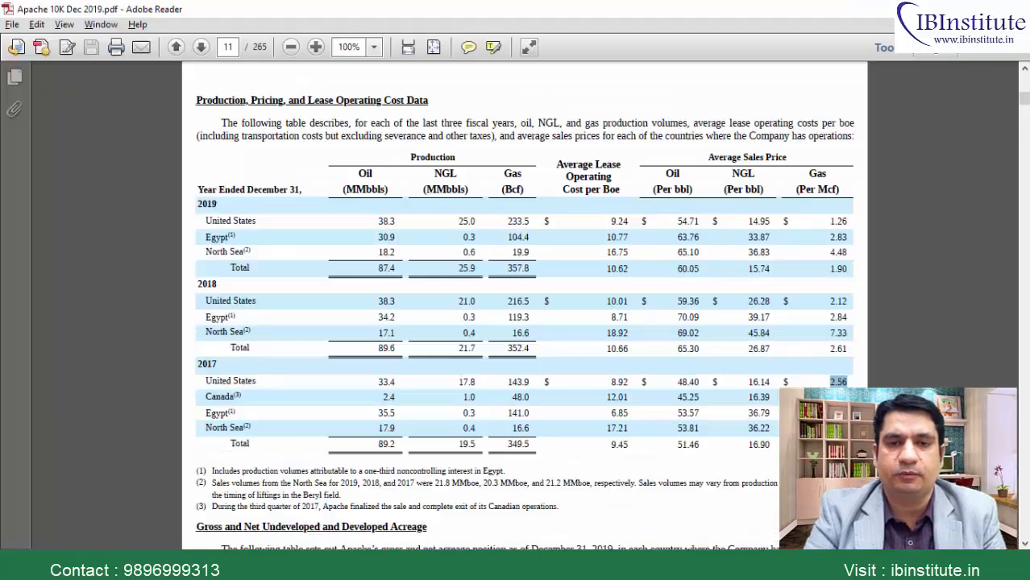
pyautogui.moveTo(397, 287); pyautogui.dragTo(694, 430)
pyautogui.click(629, 276)
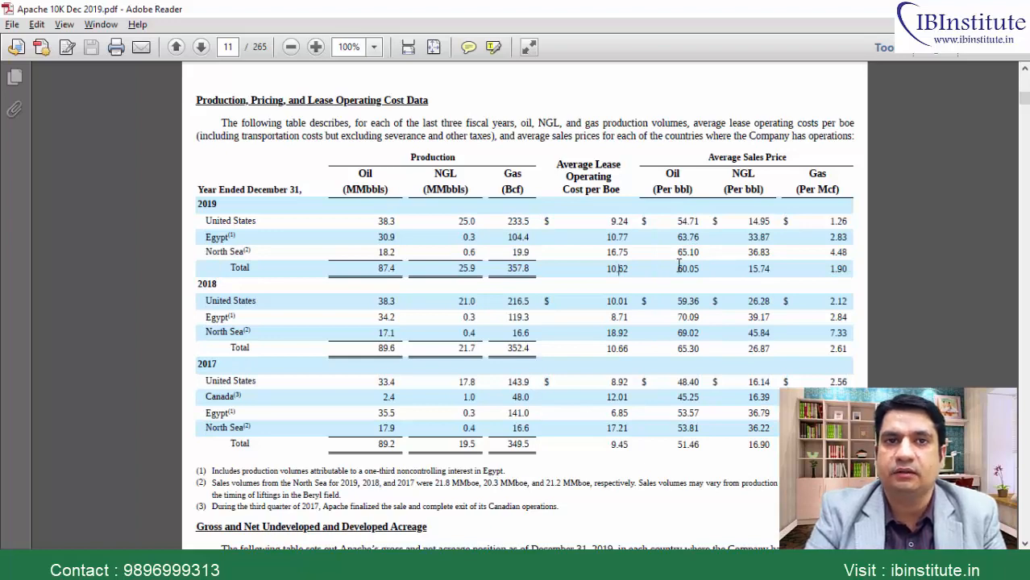
# Switch back to Excel and show the oil revenue figures in C54:E58 to three decimals, with E54 reduced to one.
pyautogui.hotkey('alt', 'Tab')
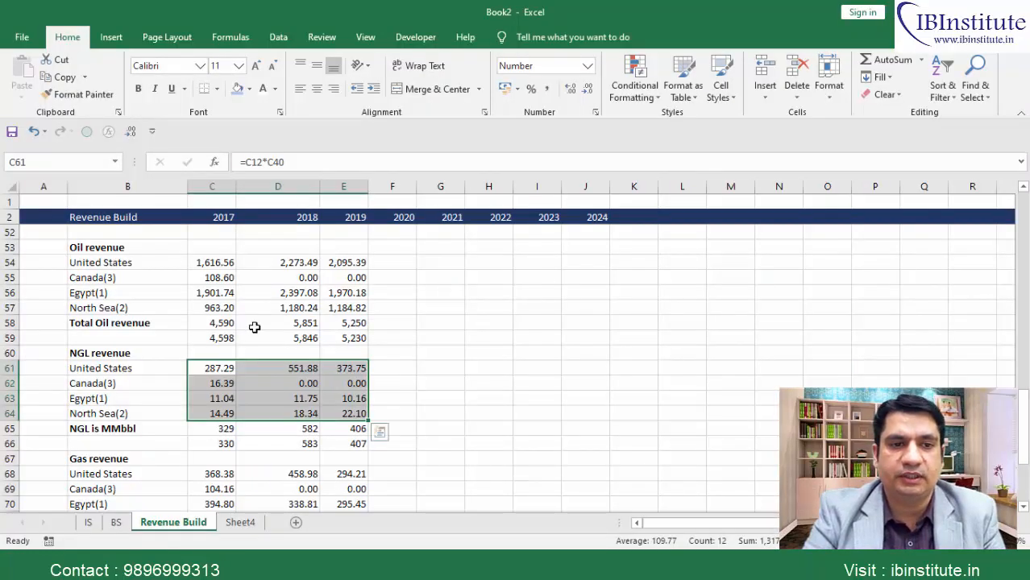
pyautogui.moveTo(216, 263); pyautogui.dragTo(354, 324)
pyautogui.click(570, 89)
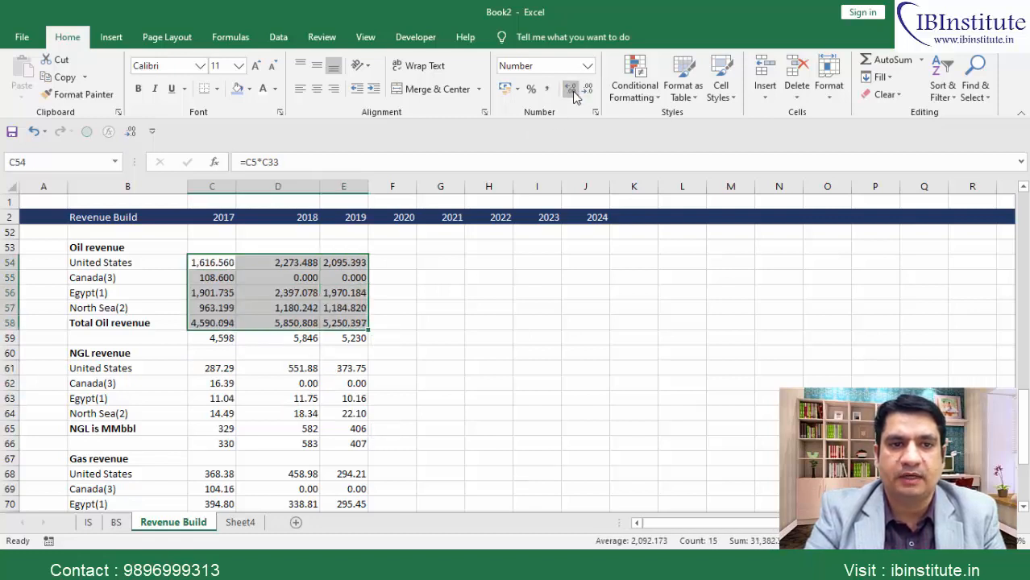
pyautogui.click(331, 262)
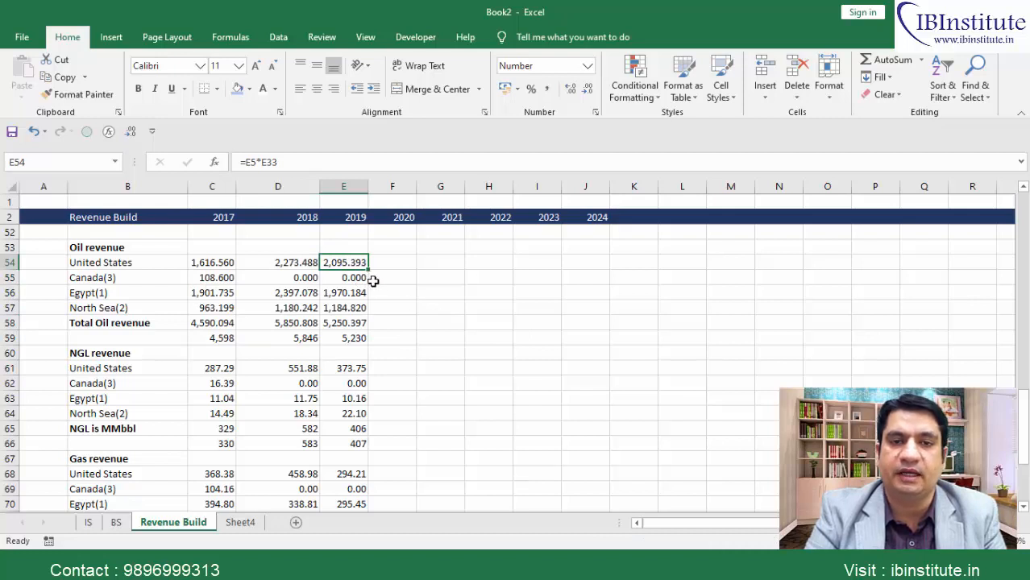
pyautogui.click(589, 89)
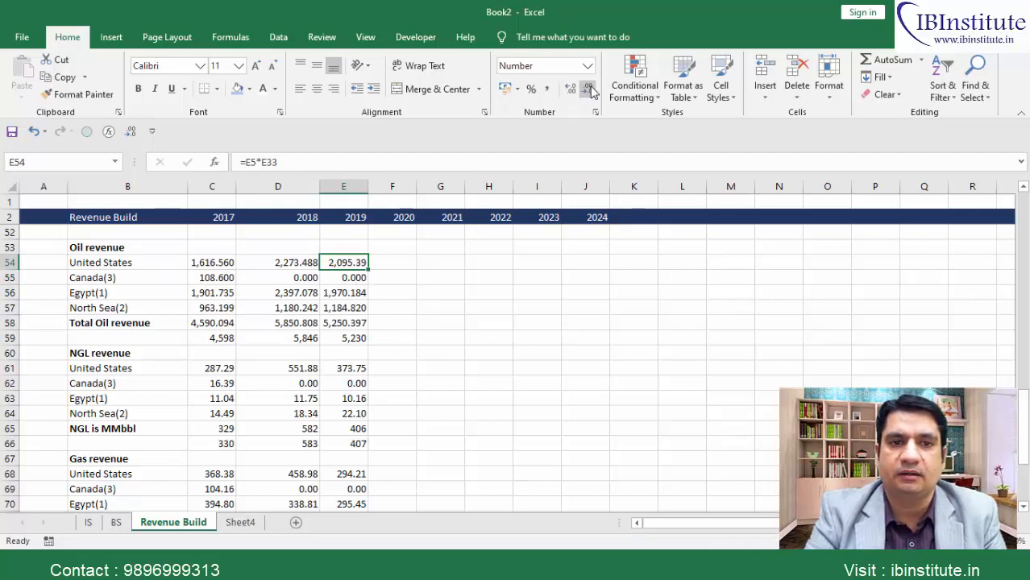
pyautogui.click(588, 88)
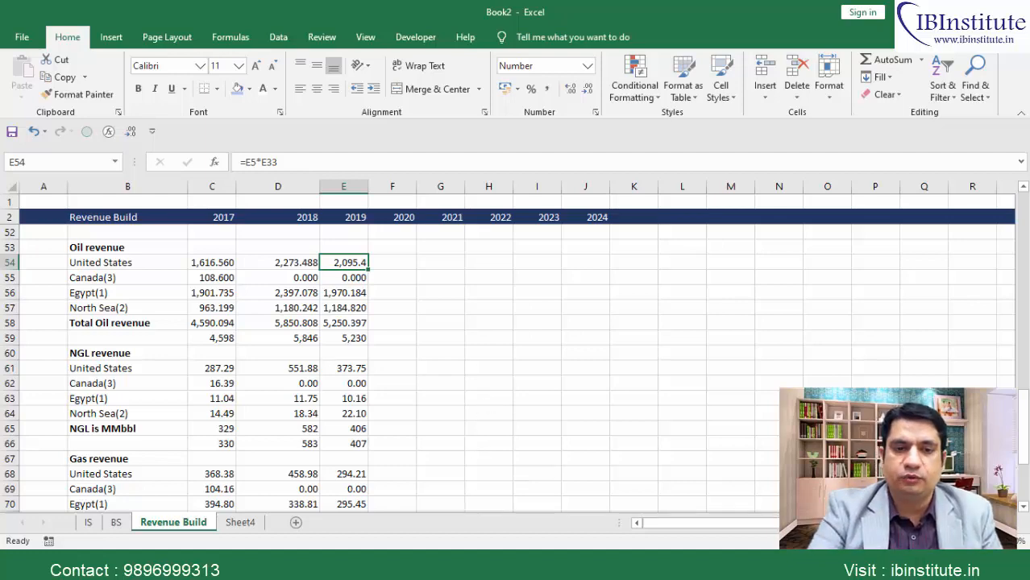
# Compare the 2019 United States oil production in the Adobe Reader 10K with the 2019 oil revenue on Excel's IS sheet.
pyautogui.hotkey('alt', 'Tab')
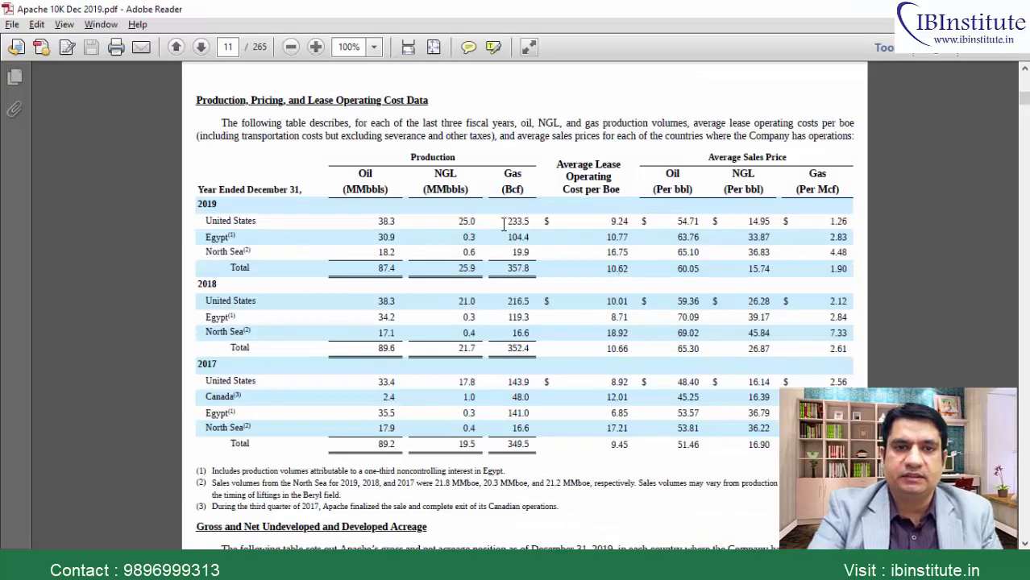
pyautogui.doubleClick(385, 220)
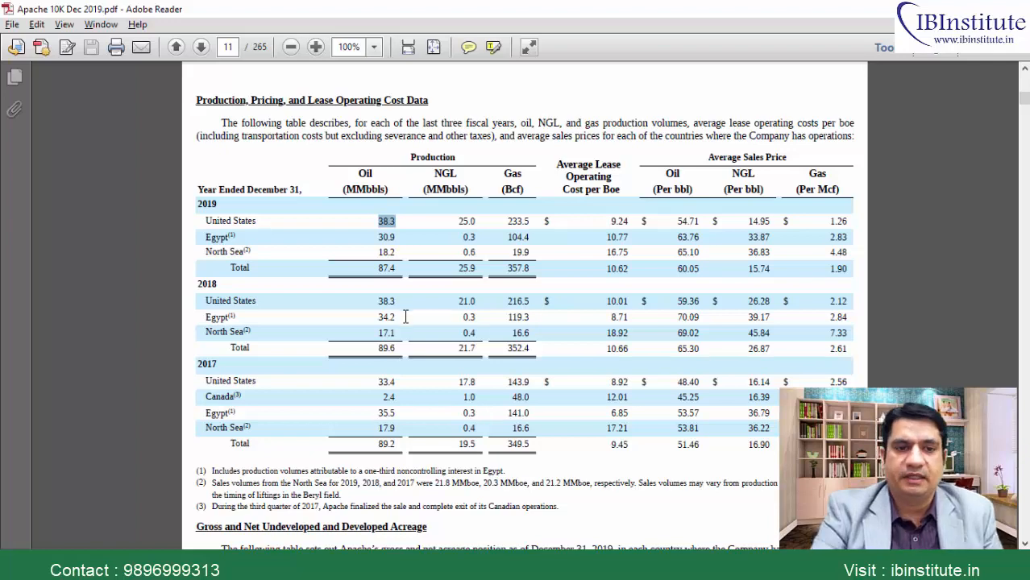
pyautogui.click(418, 565)
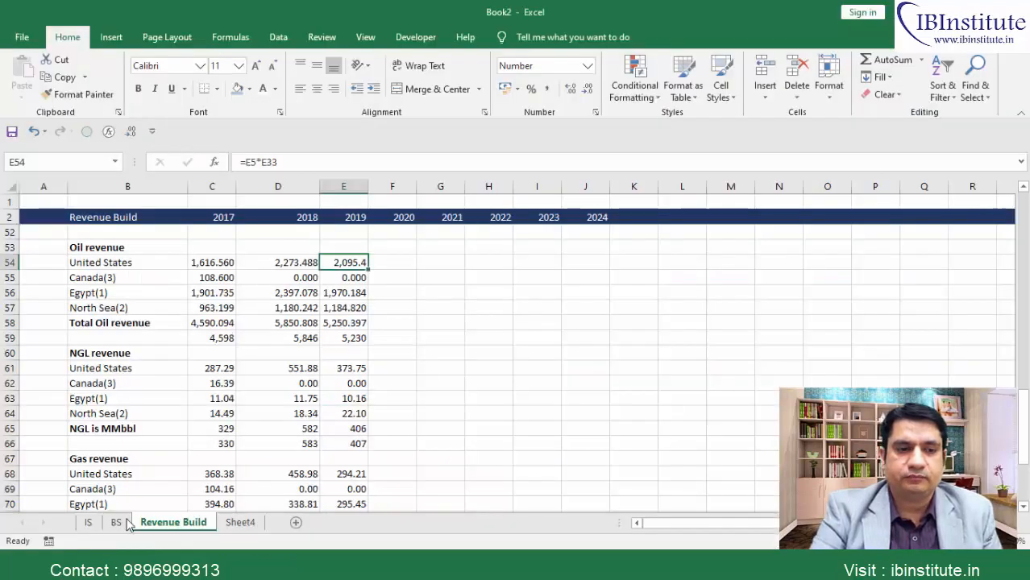
pyautogui.click(90, 523)
pyautogui.click(397, 262)
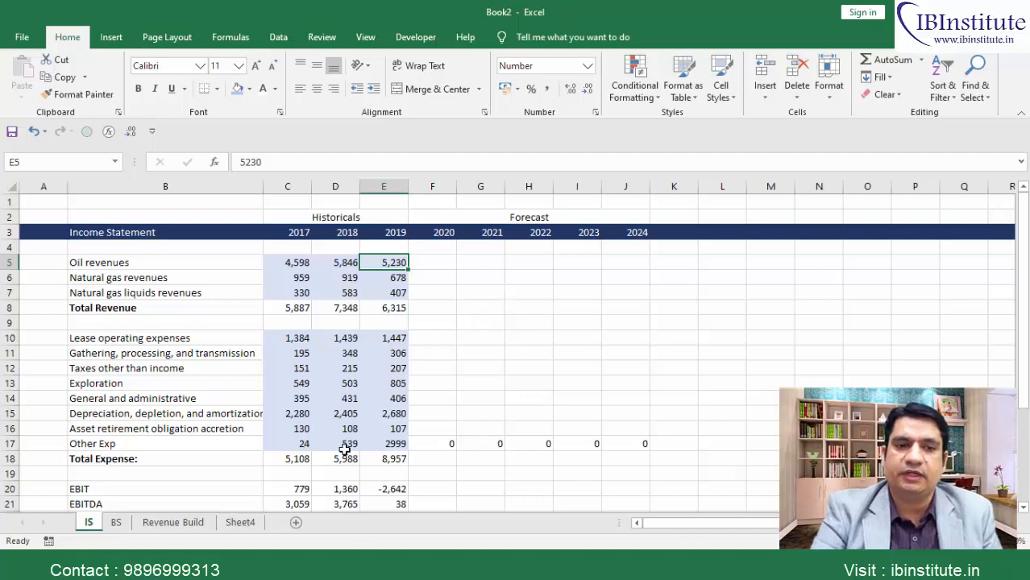
# Check the 10K production and price table in Adobe Reader against the 2017 to 2019 oil revenues on Excel's IS sheet.
pyautogui.hotkey('alt', 'Tab')
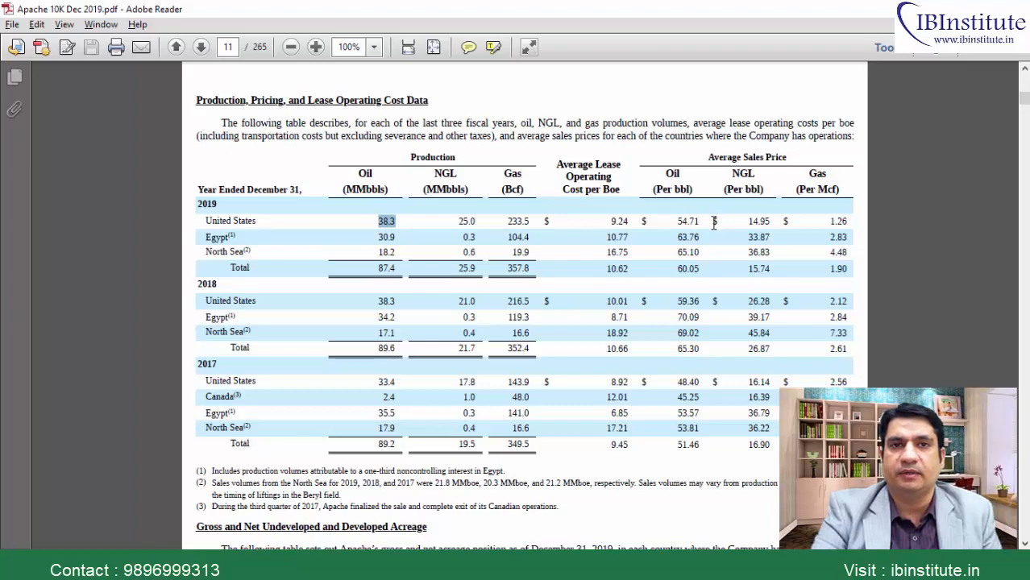
pyautogui.click(334, 563)
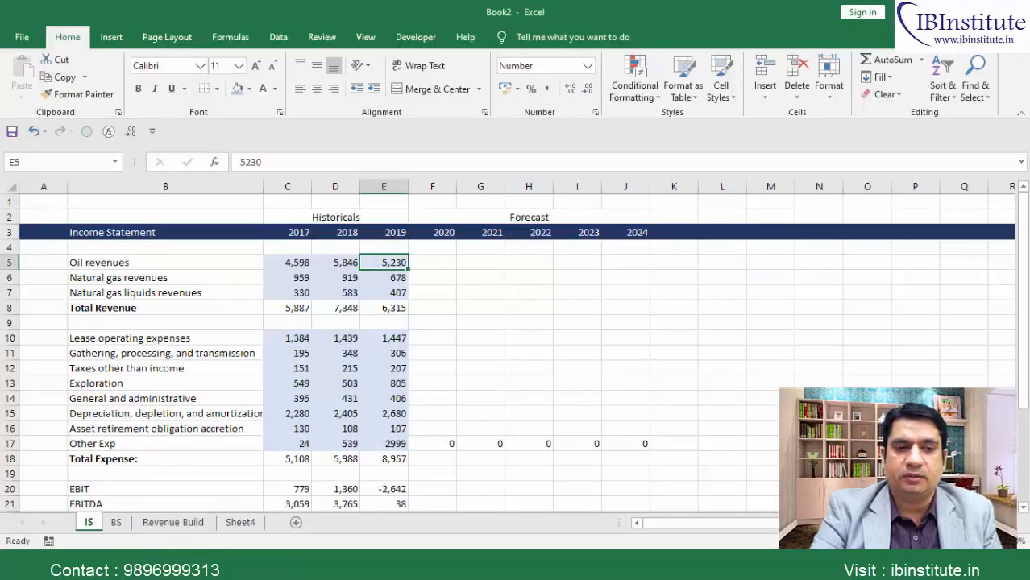
pyautogui.moveTo(387, 264); pyautogui.dragTo(299, 264)
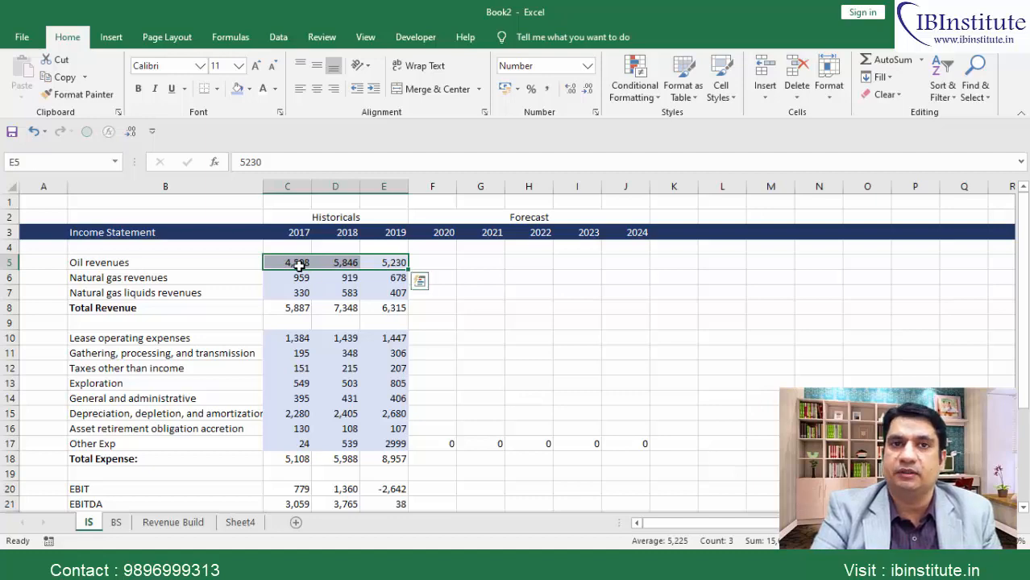
pyautogui.click(472, 564)
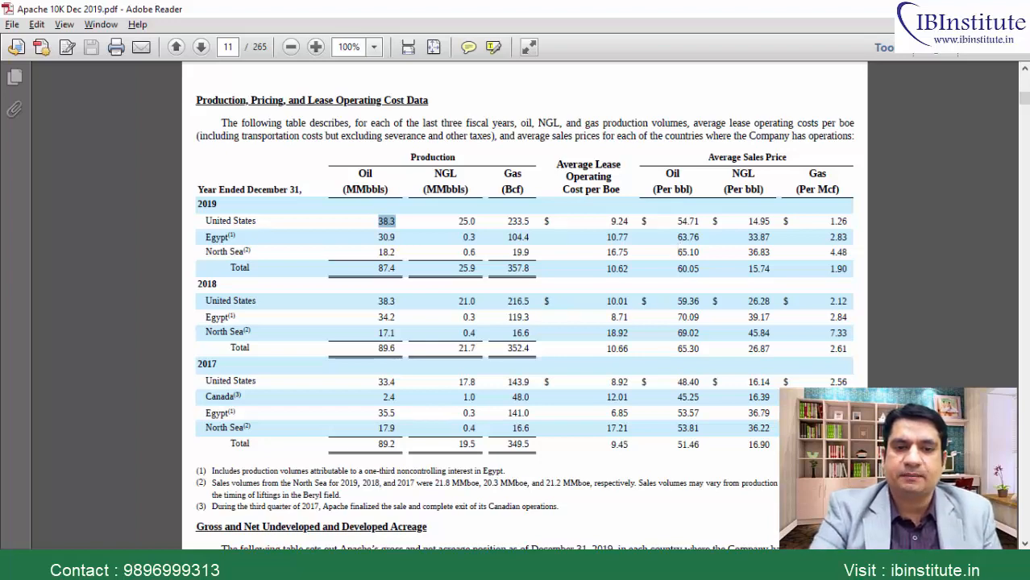
# Switch back to Excel and review the Historical data and Forecasting outline on Sheet4.
pyautogui.click(426, 564)
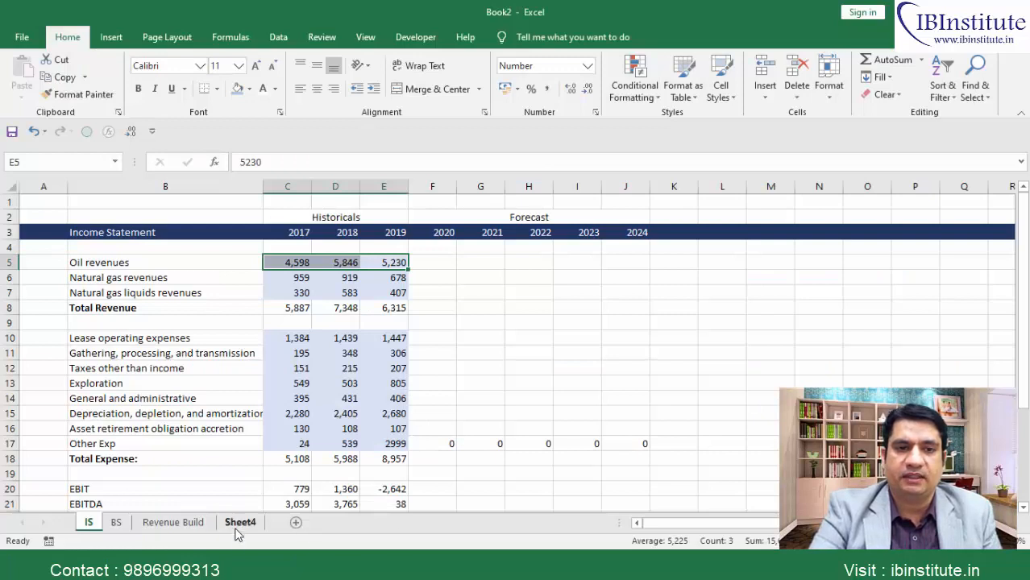
pyautogui.click(239, 525)
pyautogui.click(246, 293)
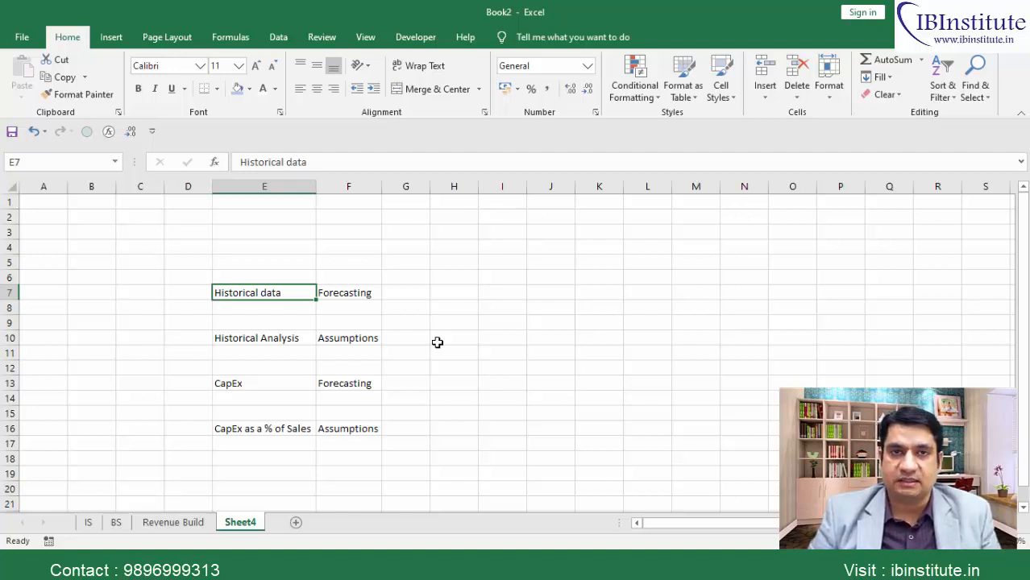
# Select the historical and forecast revenue block C5:J8 on the IS sheet to review the years 2017 to 2024.
pyautogui.click(89, 523)
pyautogui.moveTo(437, 267); pyautogui.dragTo(617, 303)
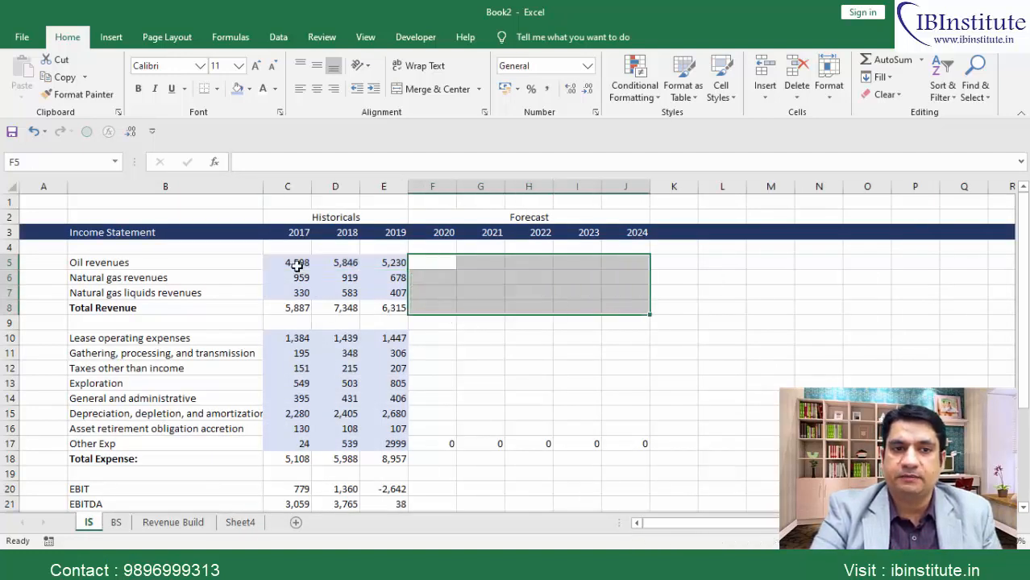
pyautogui.moveTo(296, 265); pyautogui.dragTo(552, 302)
pyautogui.hotkey('shift', 'Right')
pyautogui.hotkey('shift', 'Right')
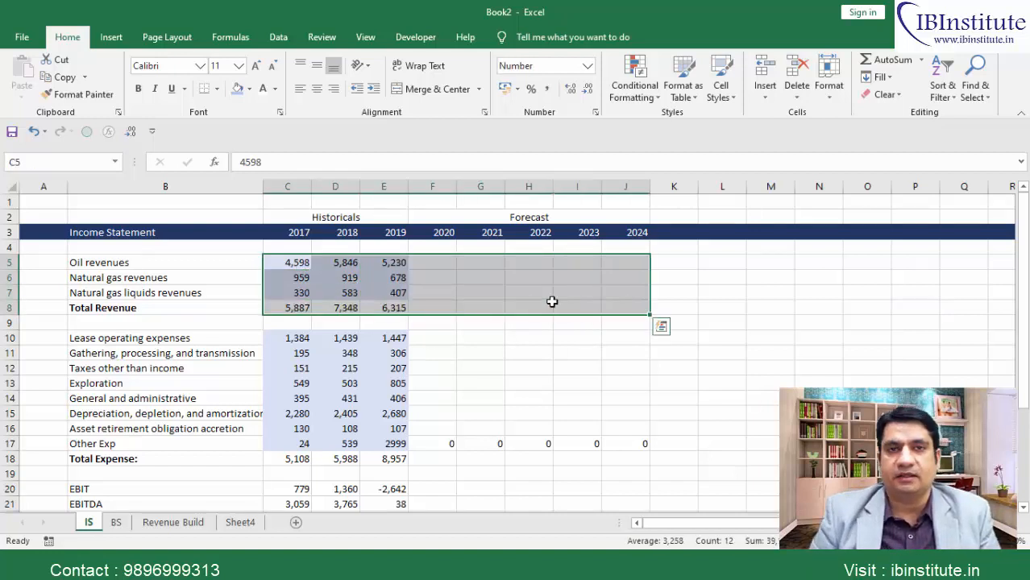